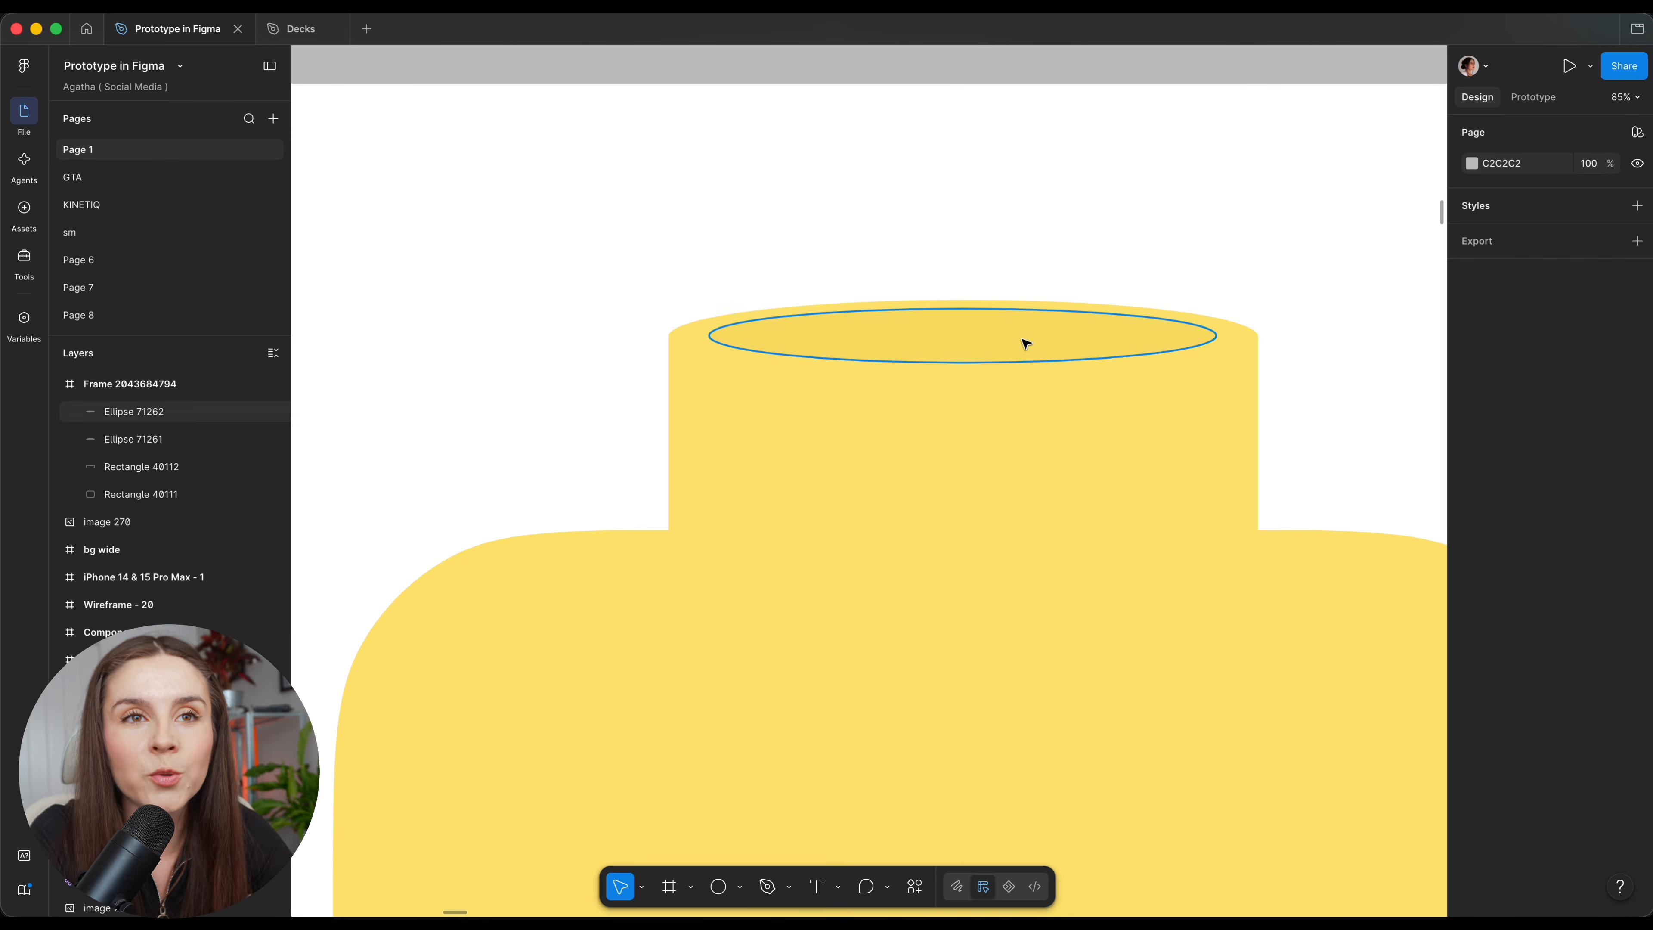
Union the rectangle and ellipse at the bottom of the head into one base shape.
scroll(1042, 391, down, 5)
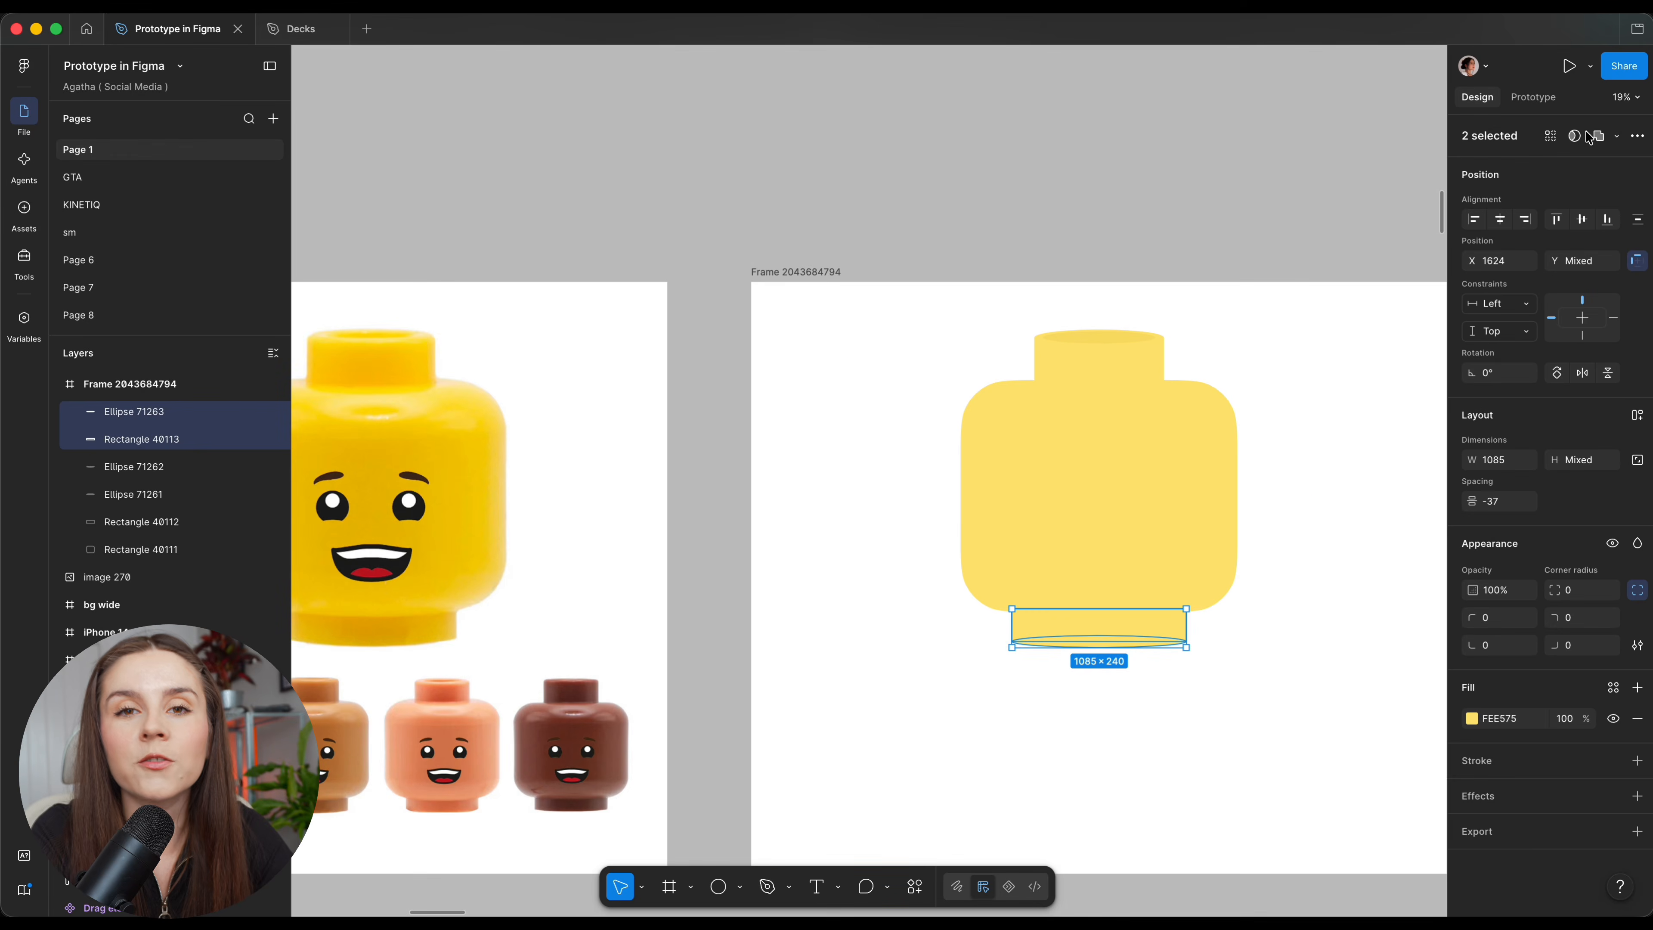
key(alt+shift+u)
scroll(1184, 300, left, 1)
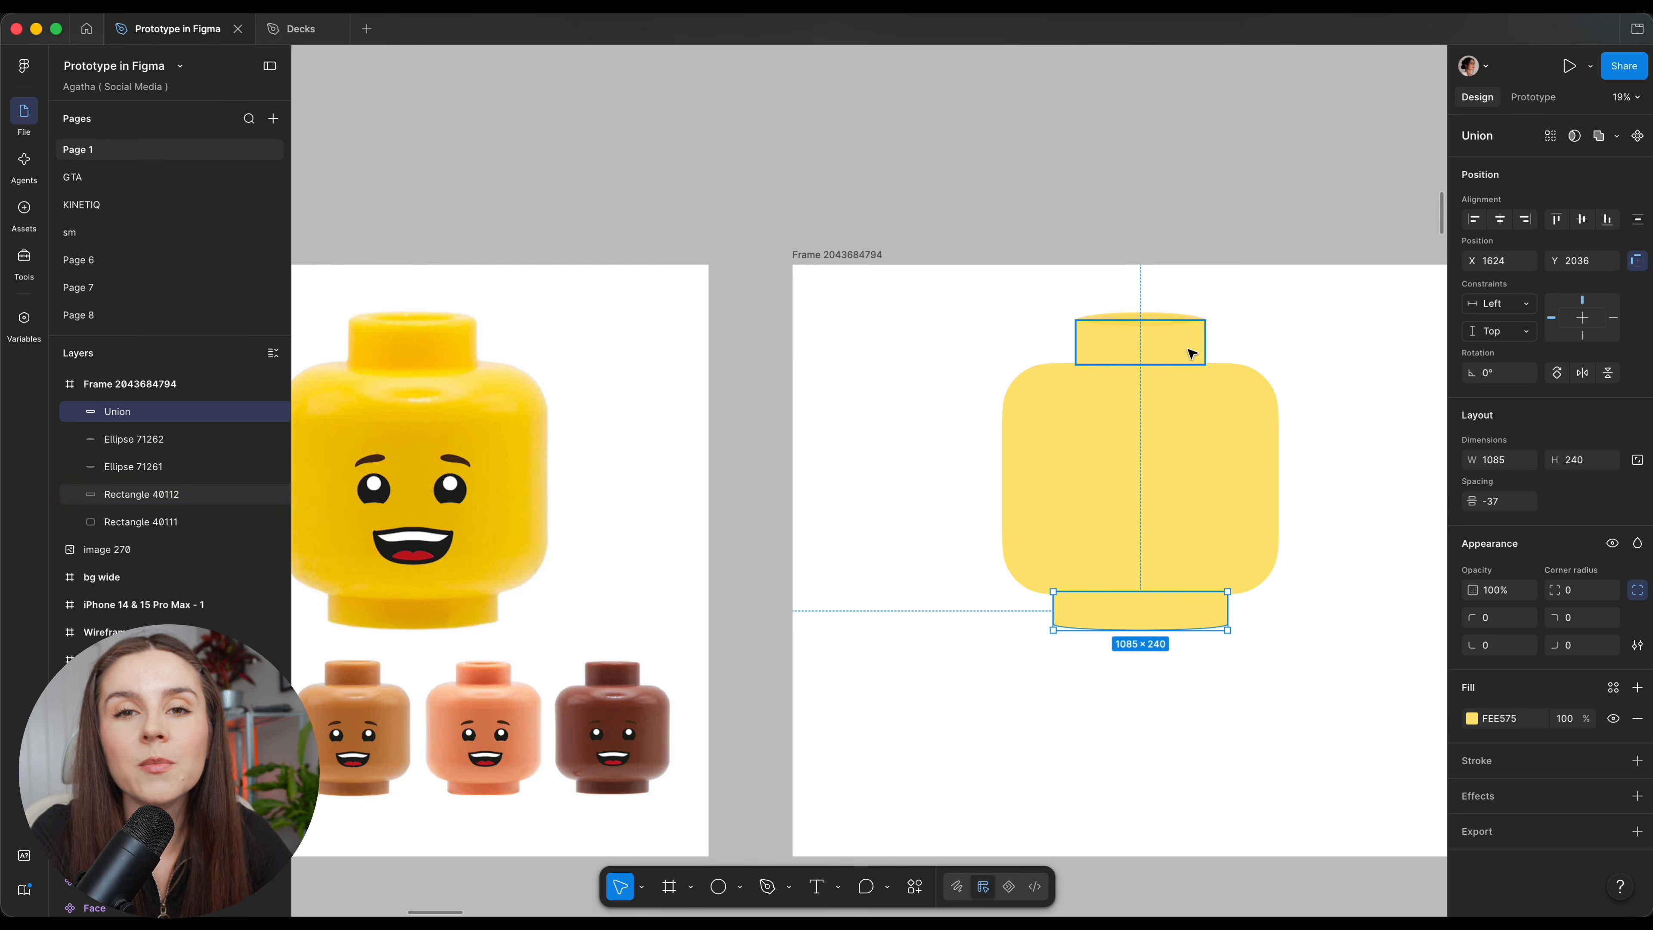
Union the top stud's rectangle with its outer ellipse, leaving the smaller inner ellipse separate.
click(1189, 350)
scroll(1189, 351, up, 10)
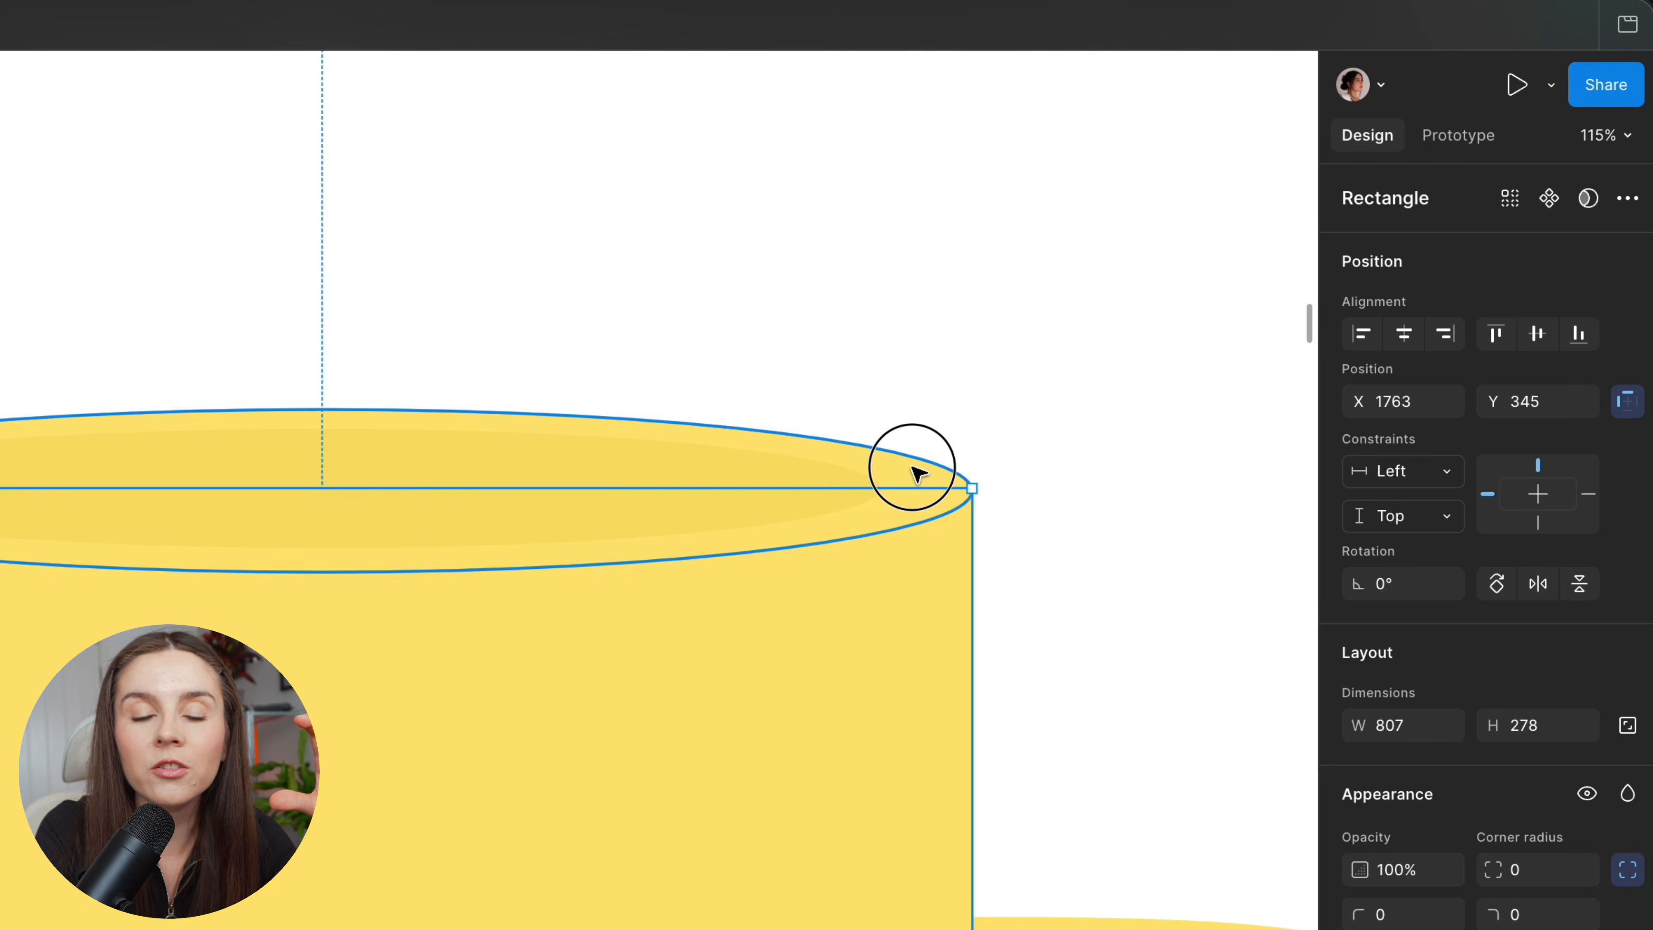
shift+click(913, 468)
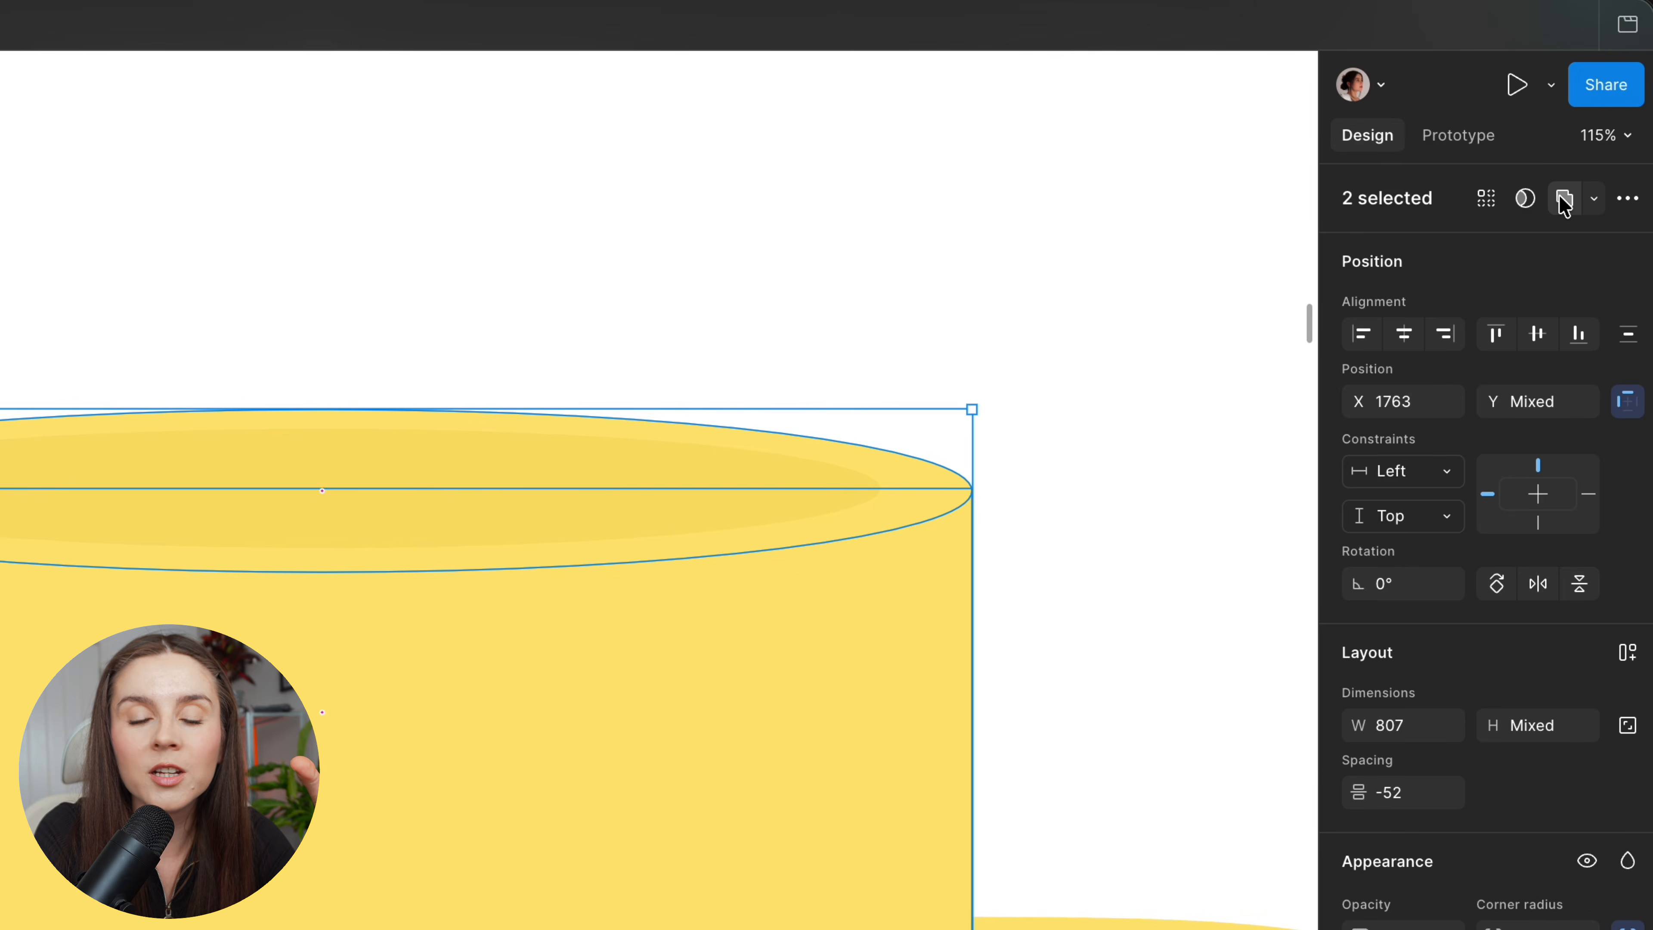
click(1560, 198)
scroll(1262, 483, down, 8)
scroll(1261, 481, down, 3)
Fill the head's rounded rectangle with a linear gradient of F2D88D, E9B902 at 50% and F1D069.
click(1312, 710)
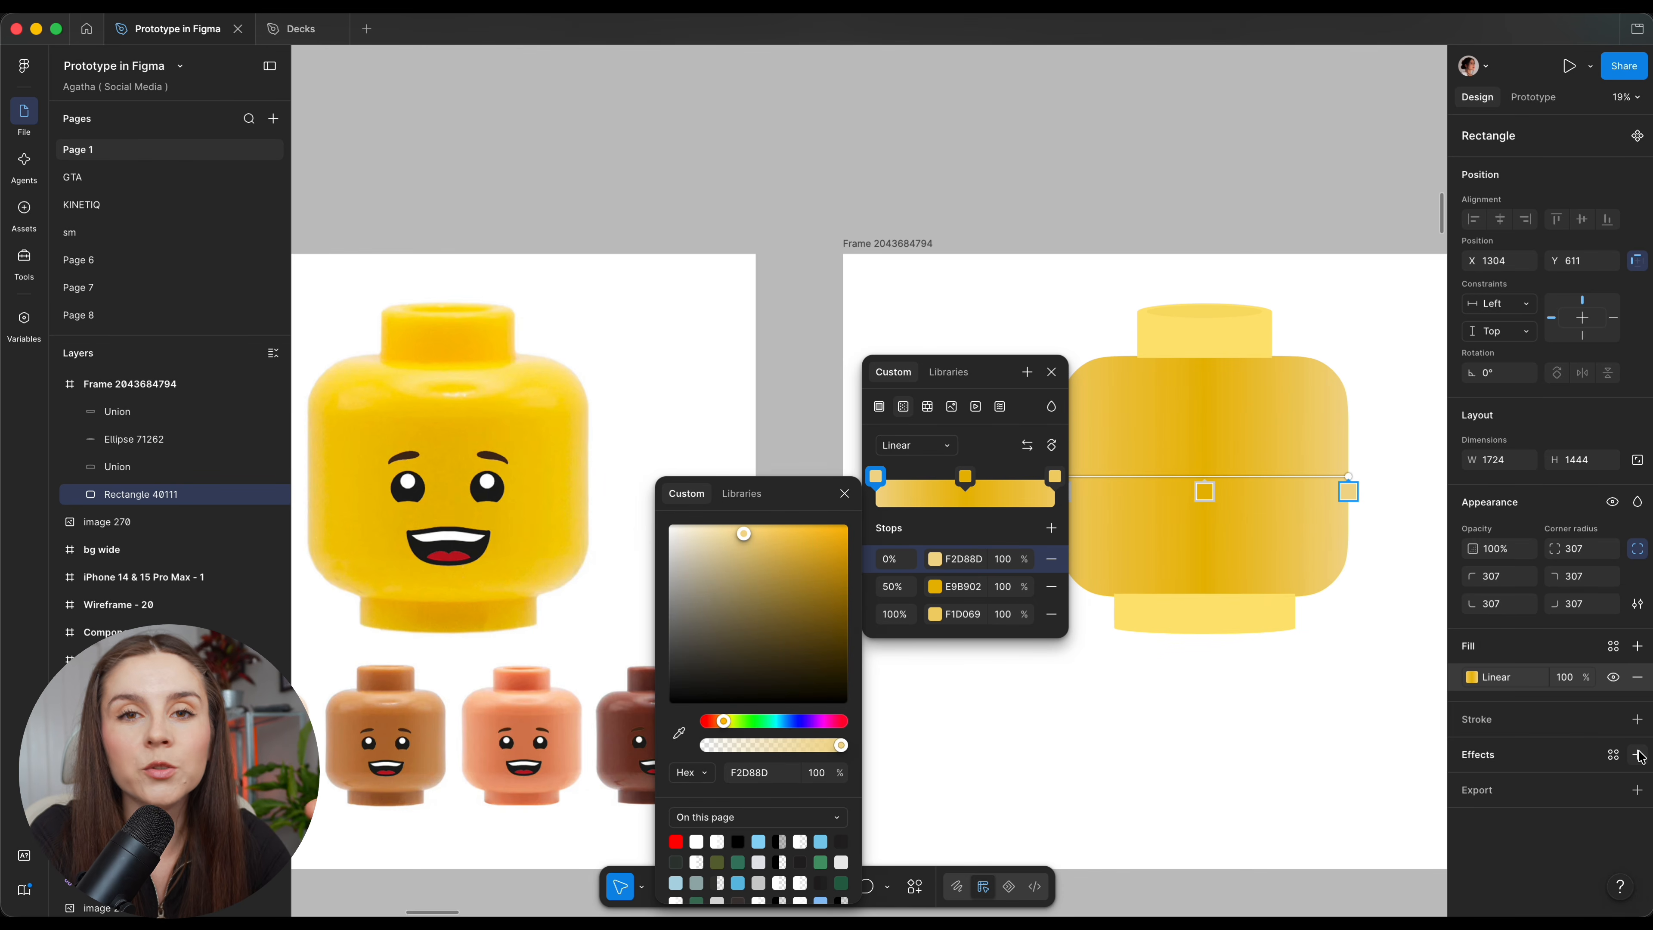
scroll(1174, 657, right, 2)
click(1155, 609)
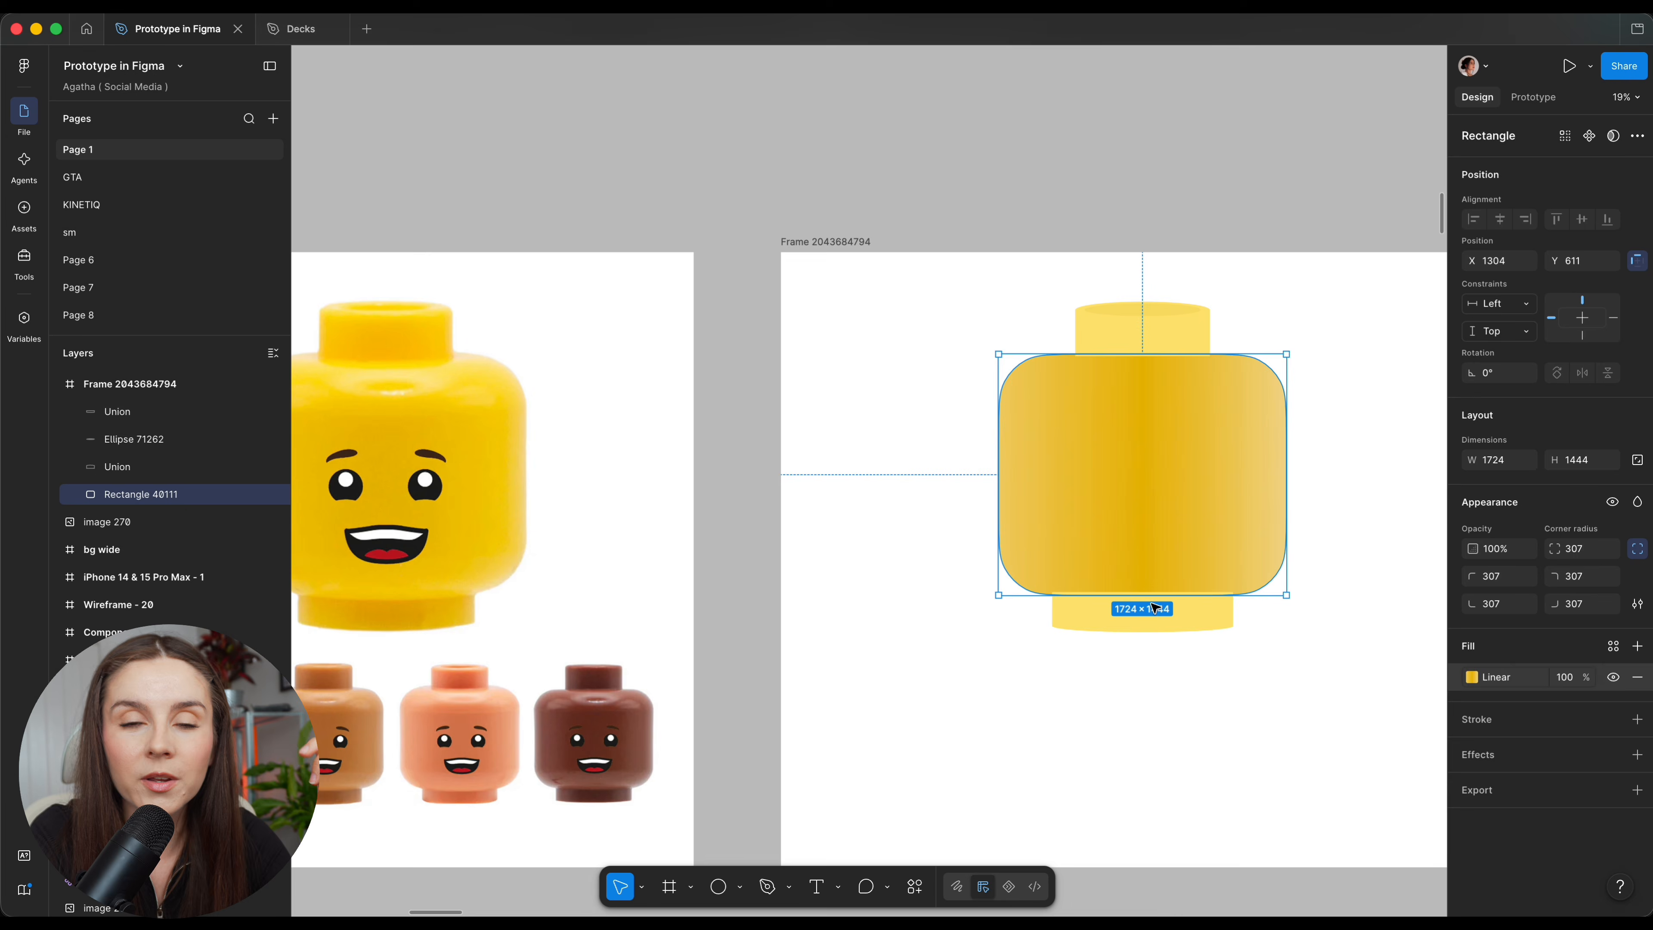
Give the base shape a linear gradient with an extra stop at 50%, and sample the first stop's colour from the reference base's left edge.
click(1157, 610)
click(1472, 718)
click(1279, 466)
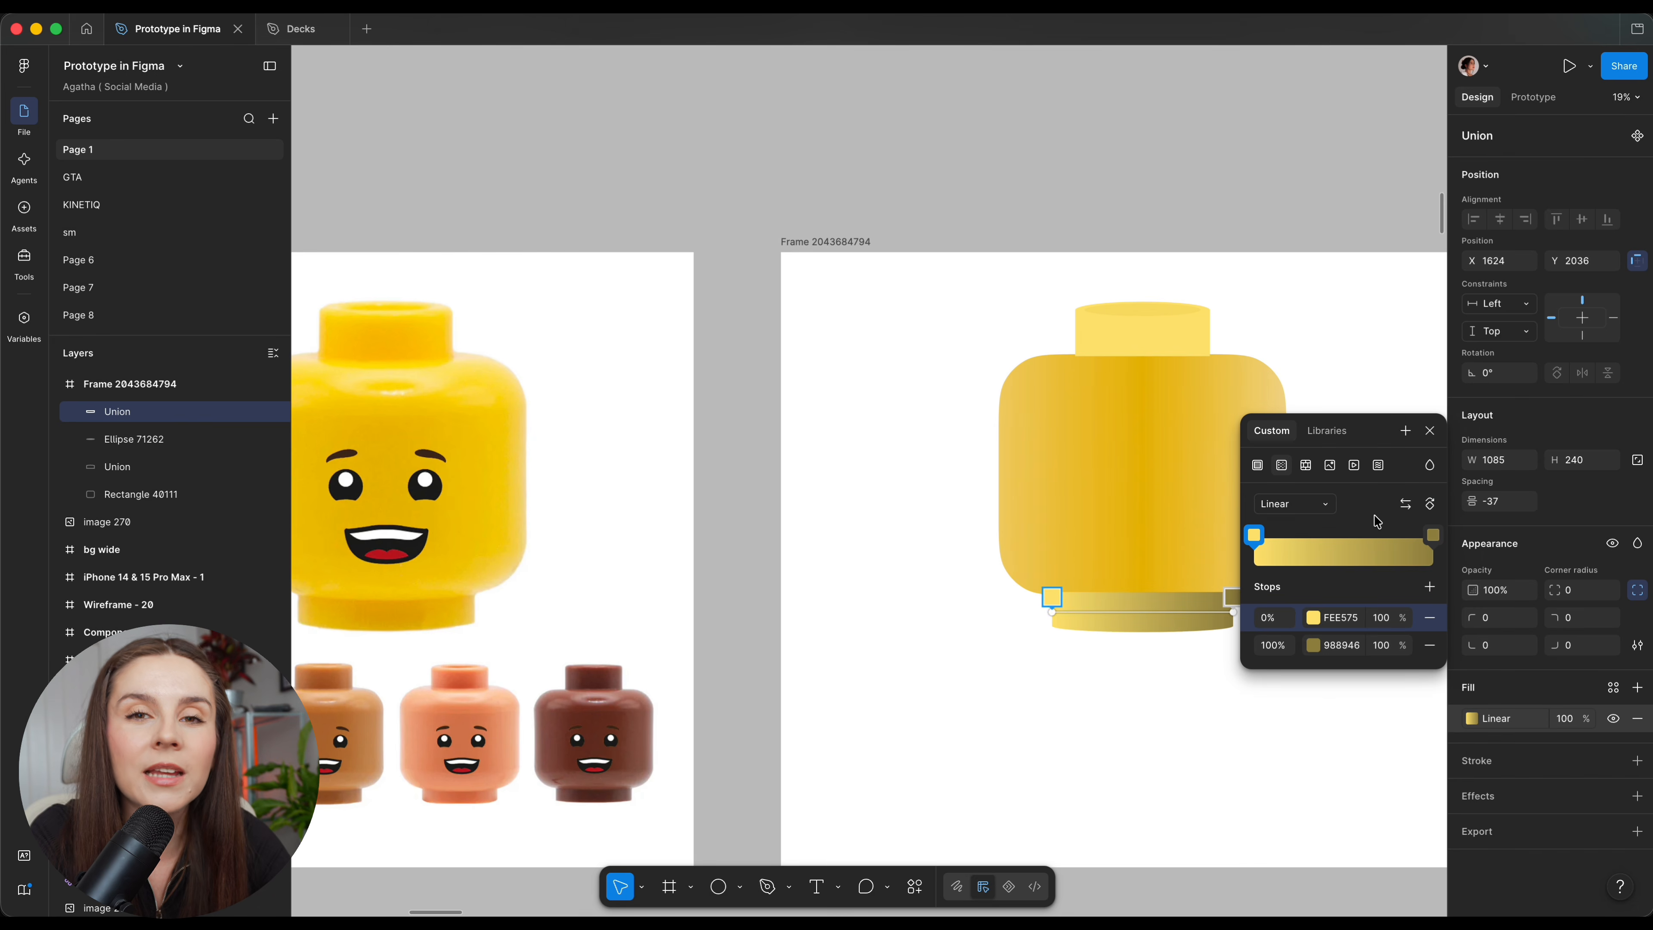
click(1429, 587)
click(1311, 622)
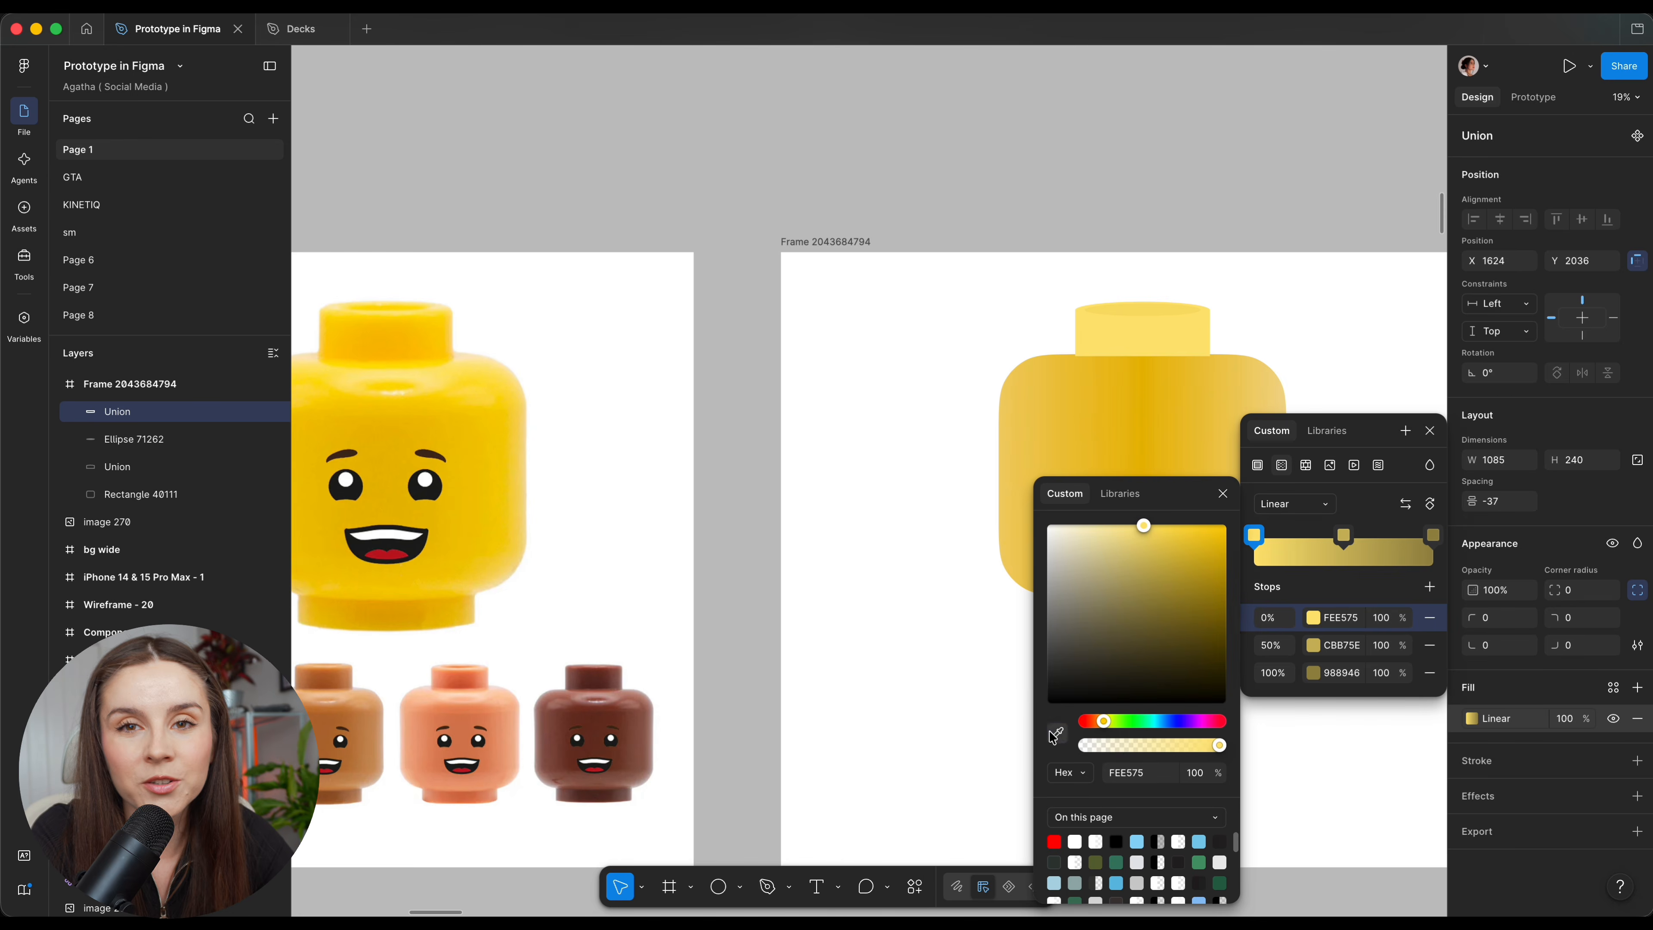
click(1057, 734)
click(306, 616)
Sample the base gradient's middle stop (E1A500) and end stop (EECD73) from the centre and right edge of the reference base.
click(1312, 644)
click(1057, 734)
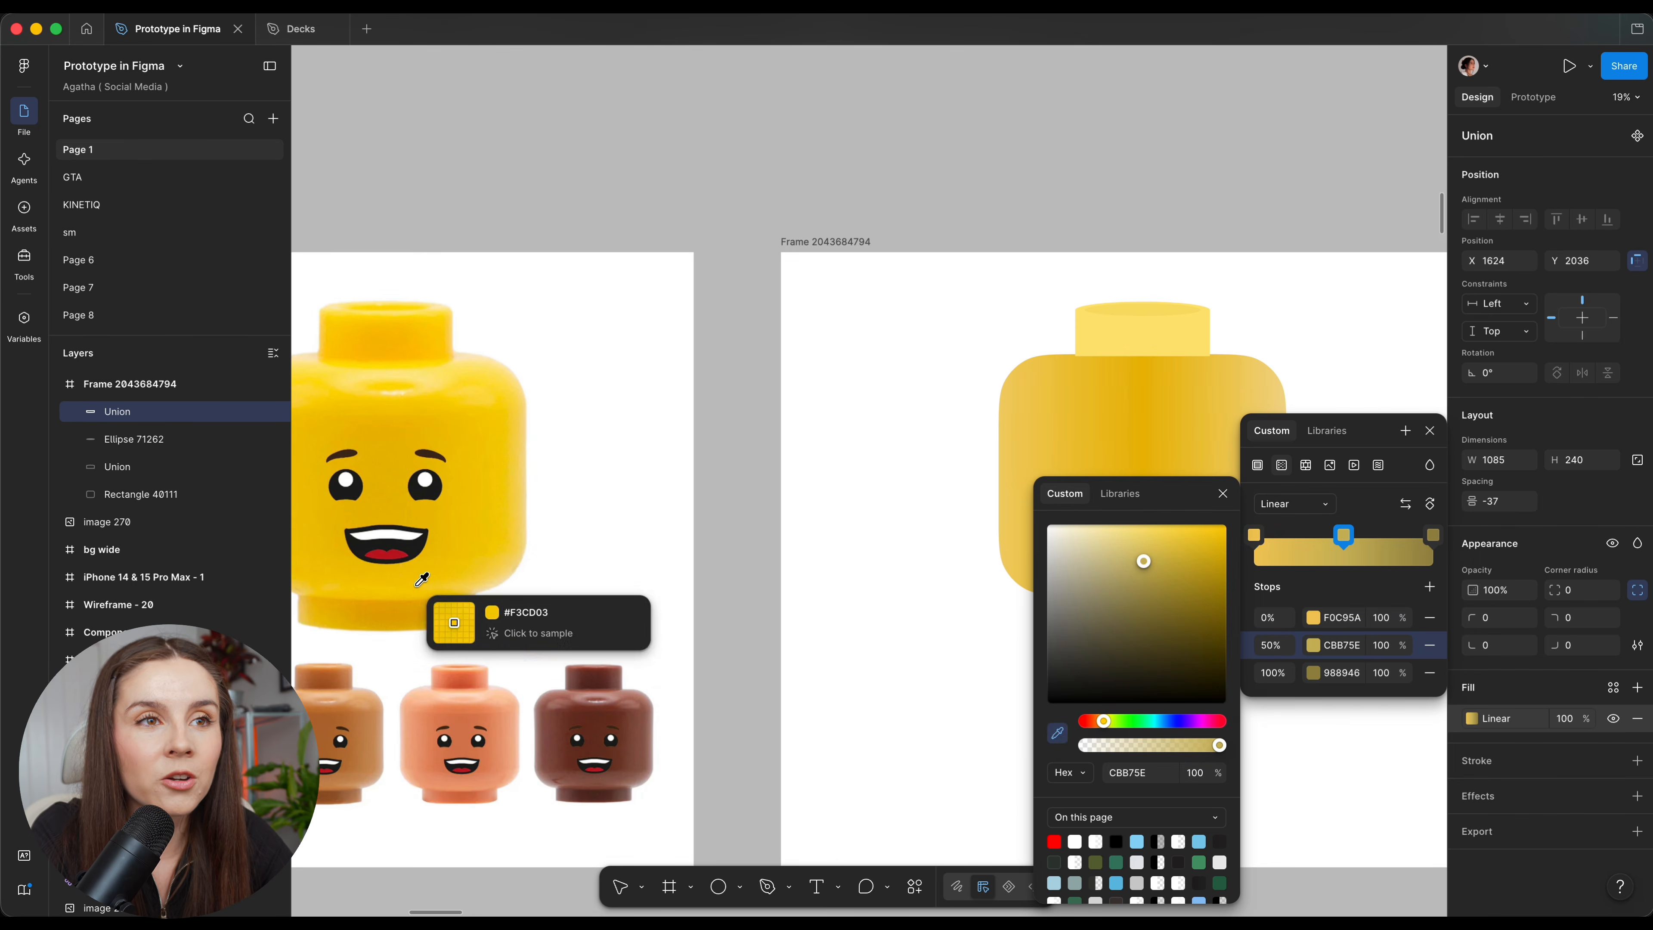
click(389, 619)
click(1334, 673)
click(1057, 734)
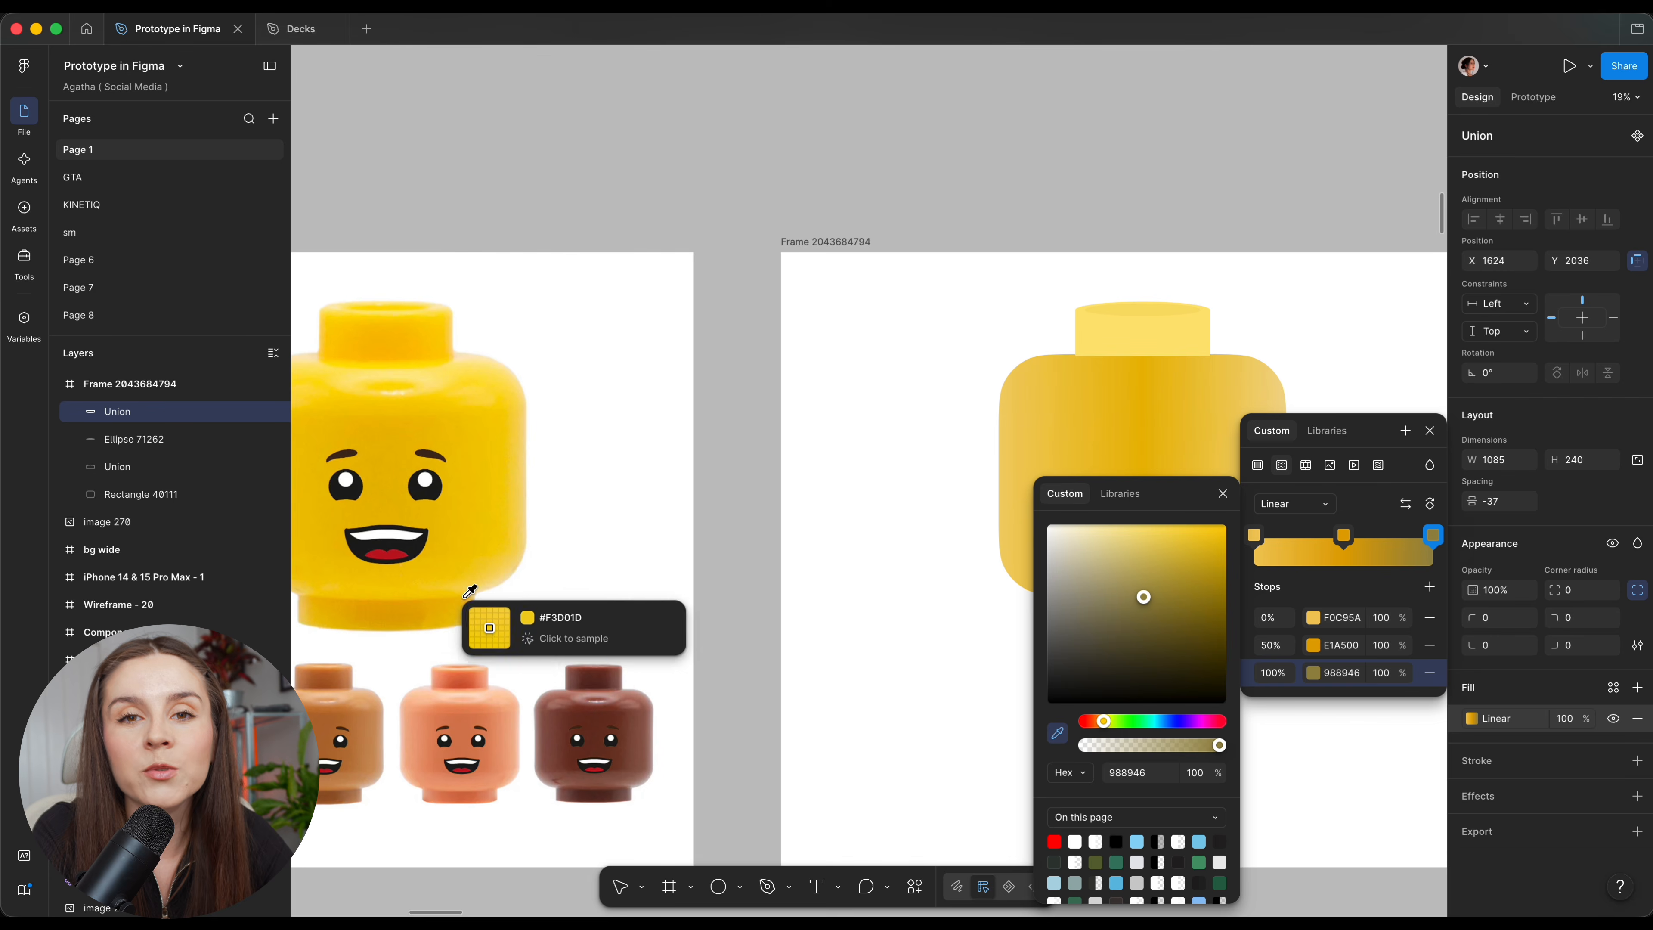
click(471, 608)
Move the middle stop of the base shape's gradient to about 78%.
scroll(470, 607, right, 5)
right_click(716, 622)
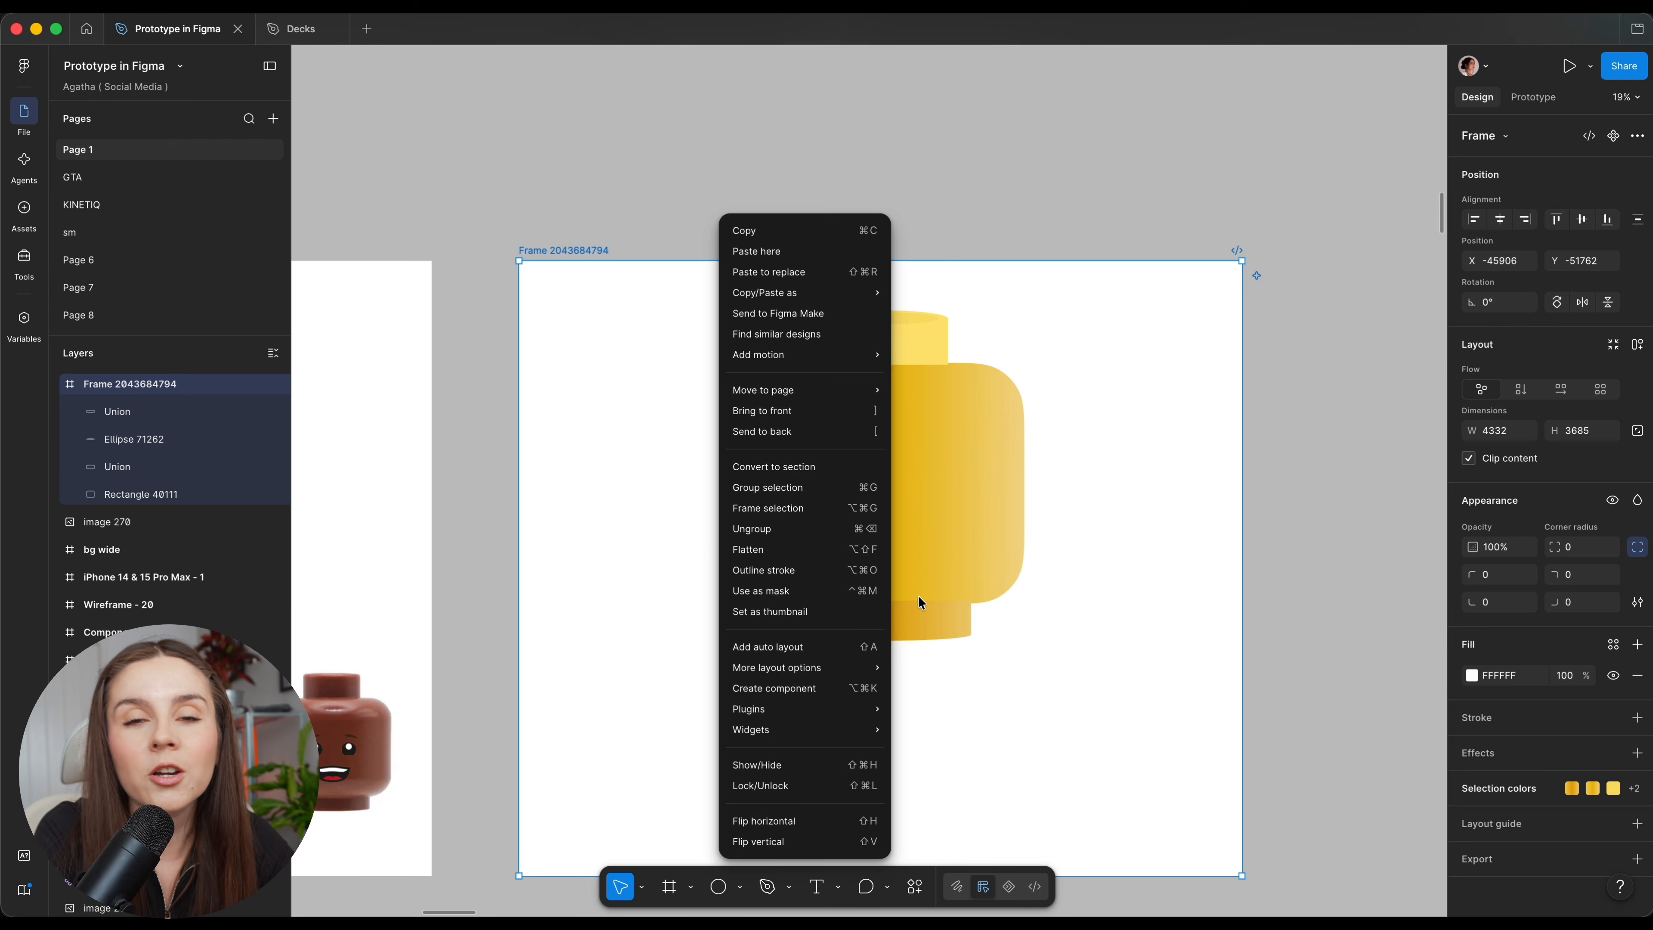
click(918, 597)
click(918, 596)
double_click(907, 619)
scroll(907, 618, up, 8)
click(1350, 651)
click(990, 657)
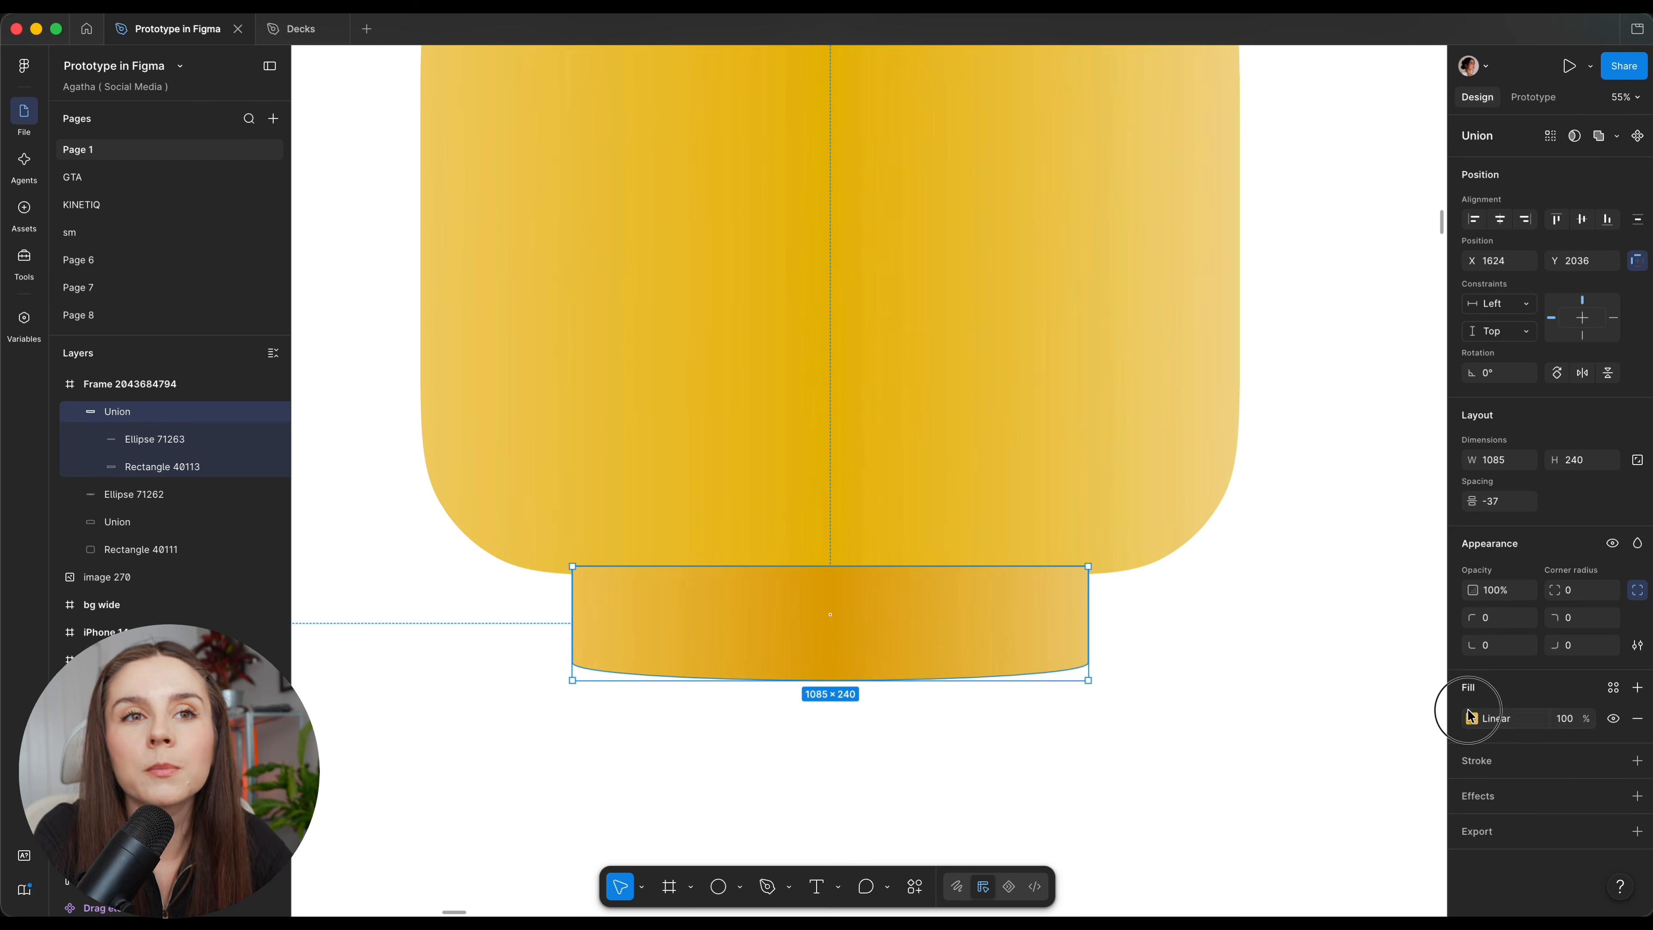
click(1471, 718)
drag(831, 609, 952, 615)
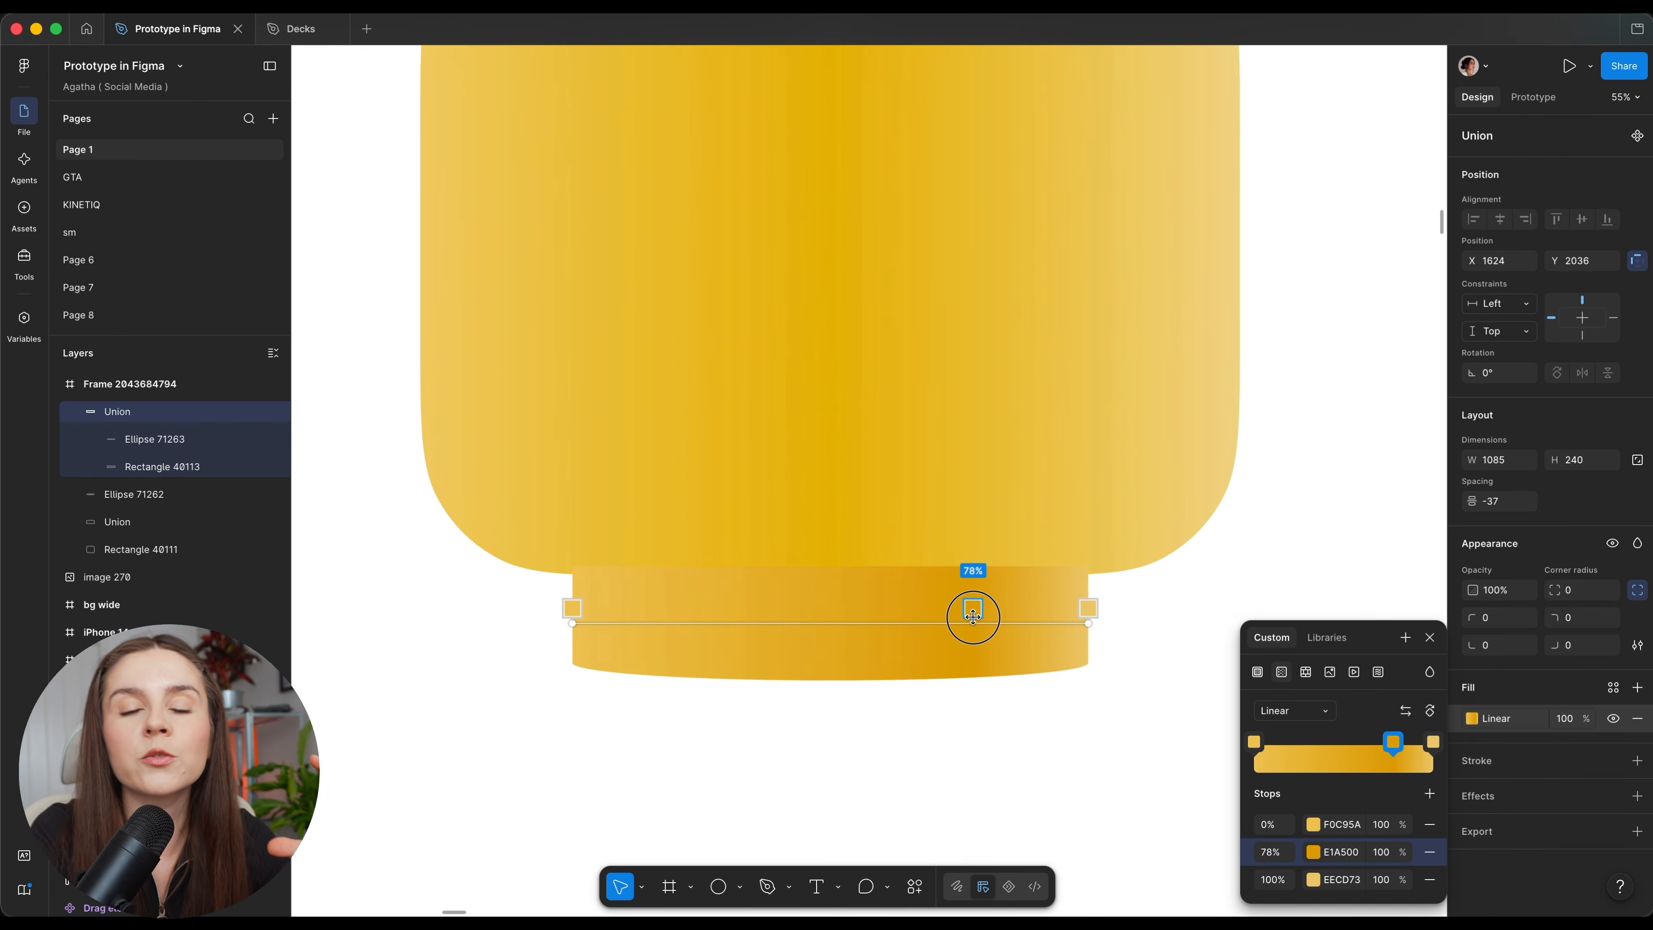
scroll(976, 615, down, 10)
key(Escape)
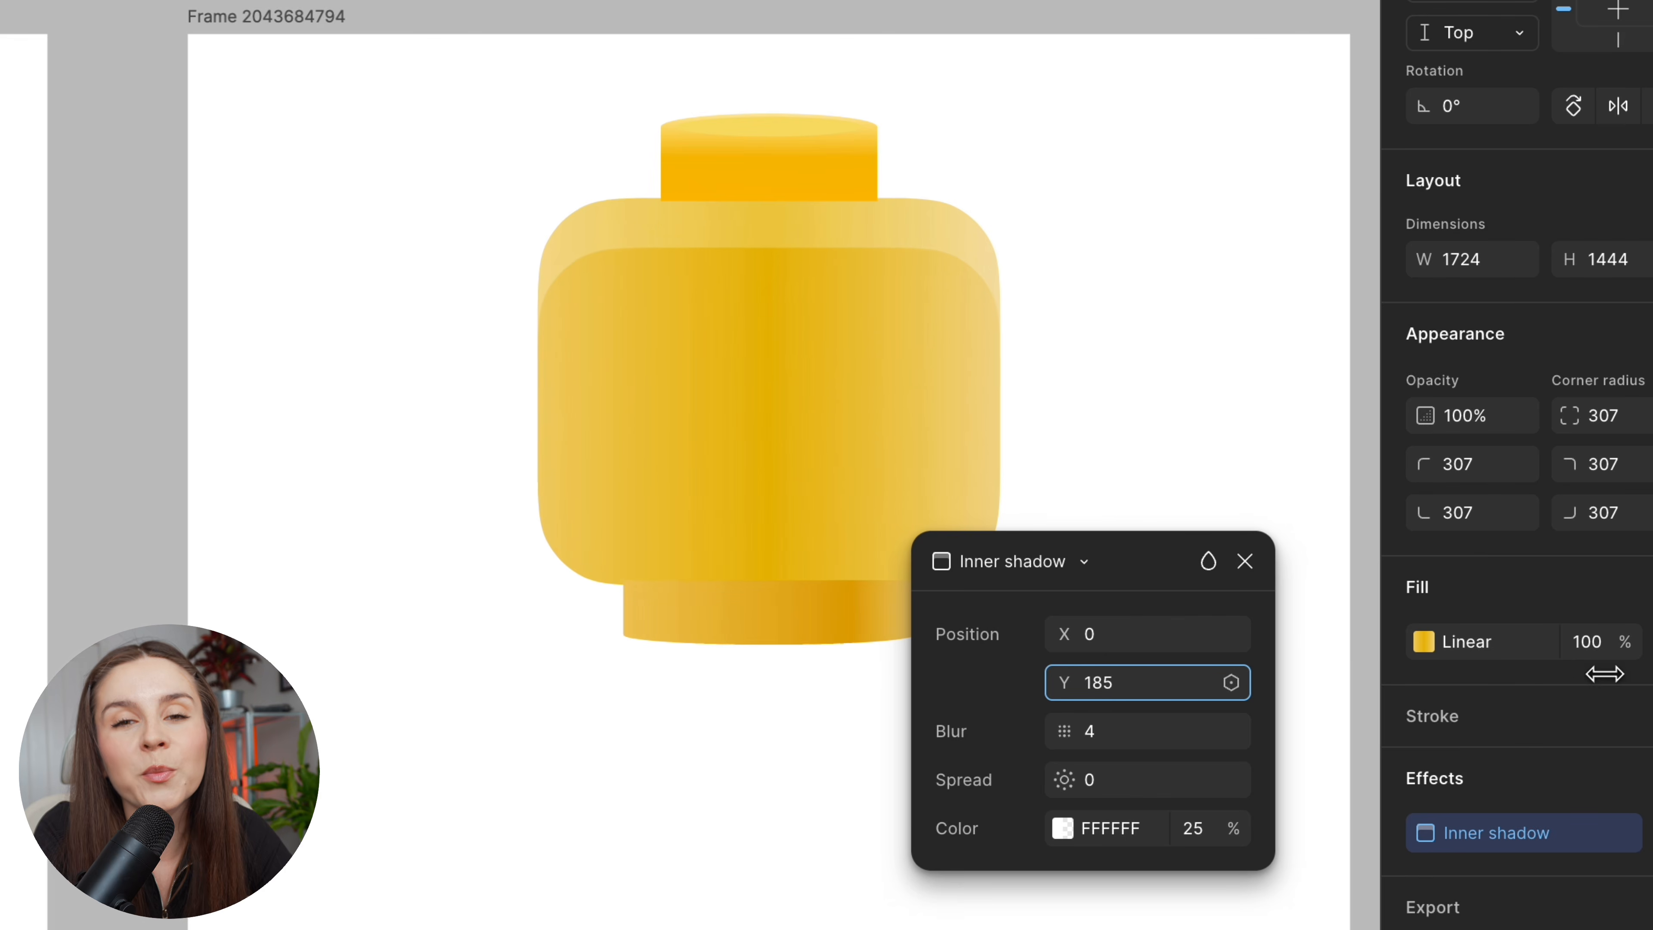
Increase the blur of the white inner shadow on the head's body.
drag(941, 733, 1213, 738)
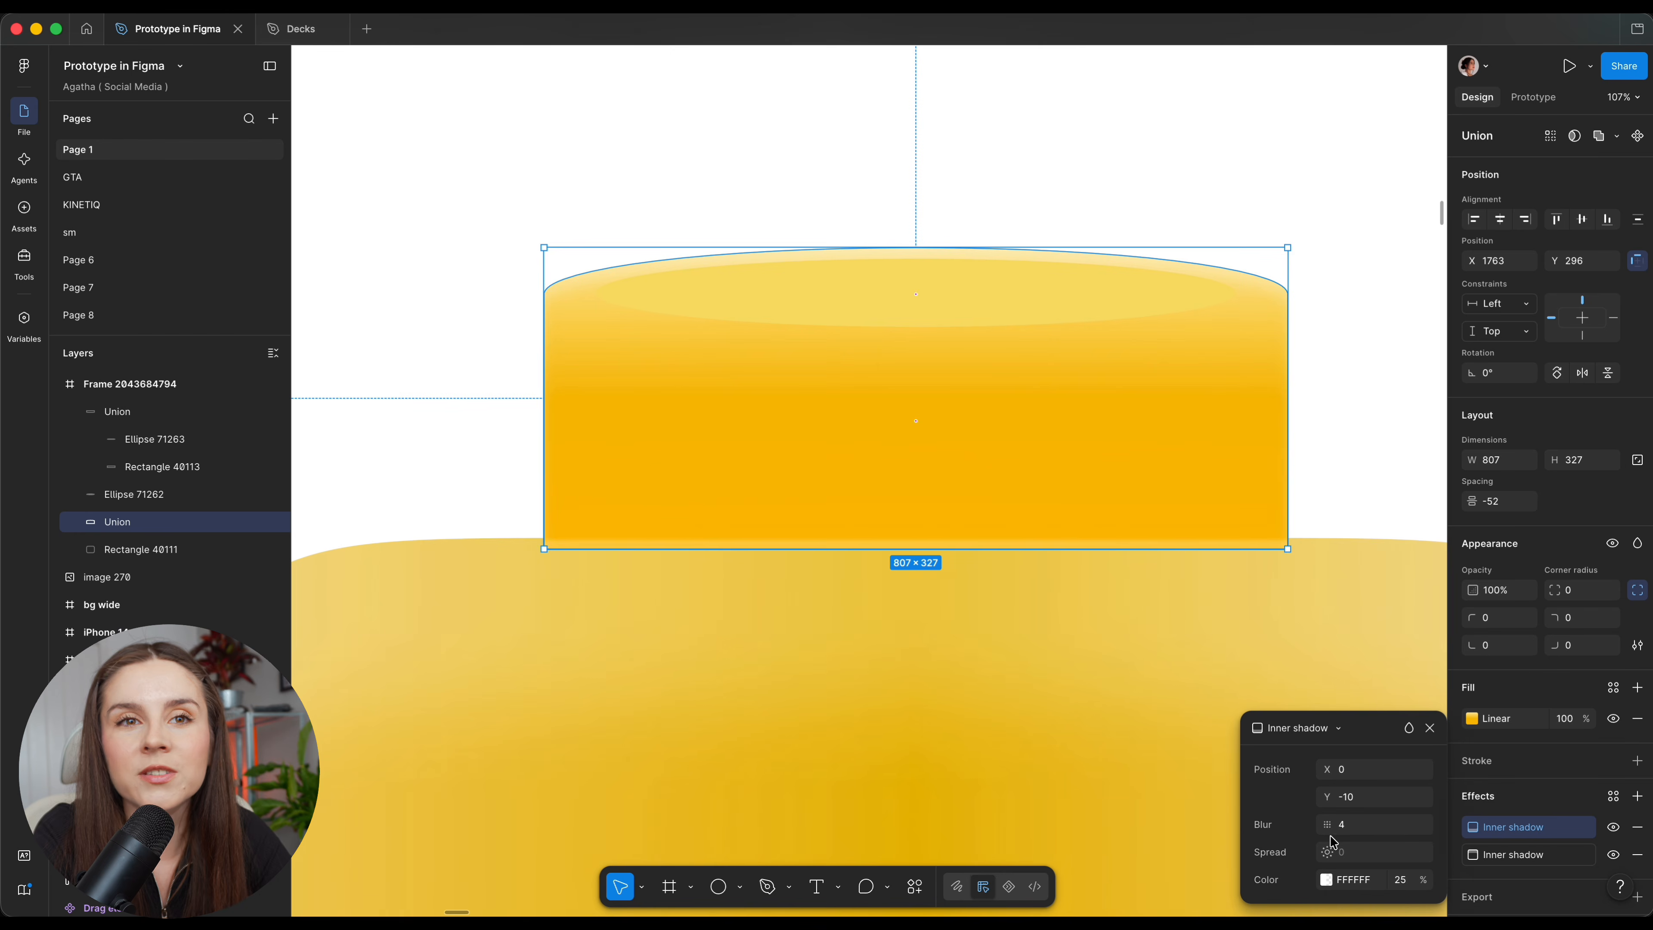
Try the stud's second inner shadow with an adjusted blur, 40% opacity and a colour sampled from the head just below it.
drag(1327, 824, 1390, 829)
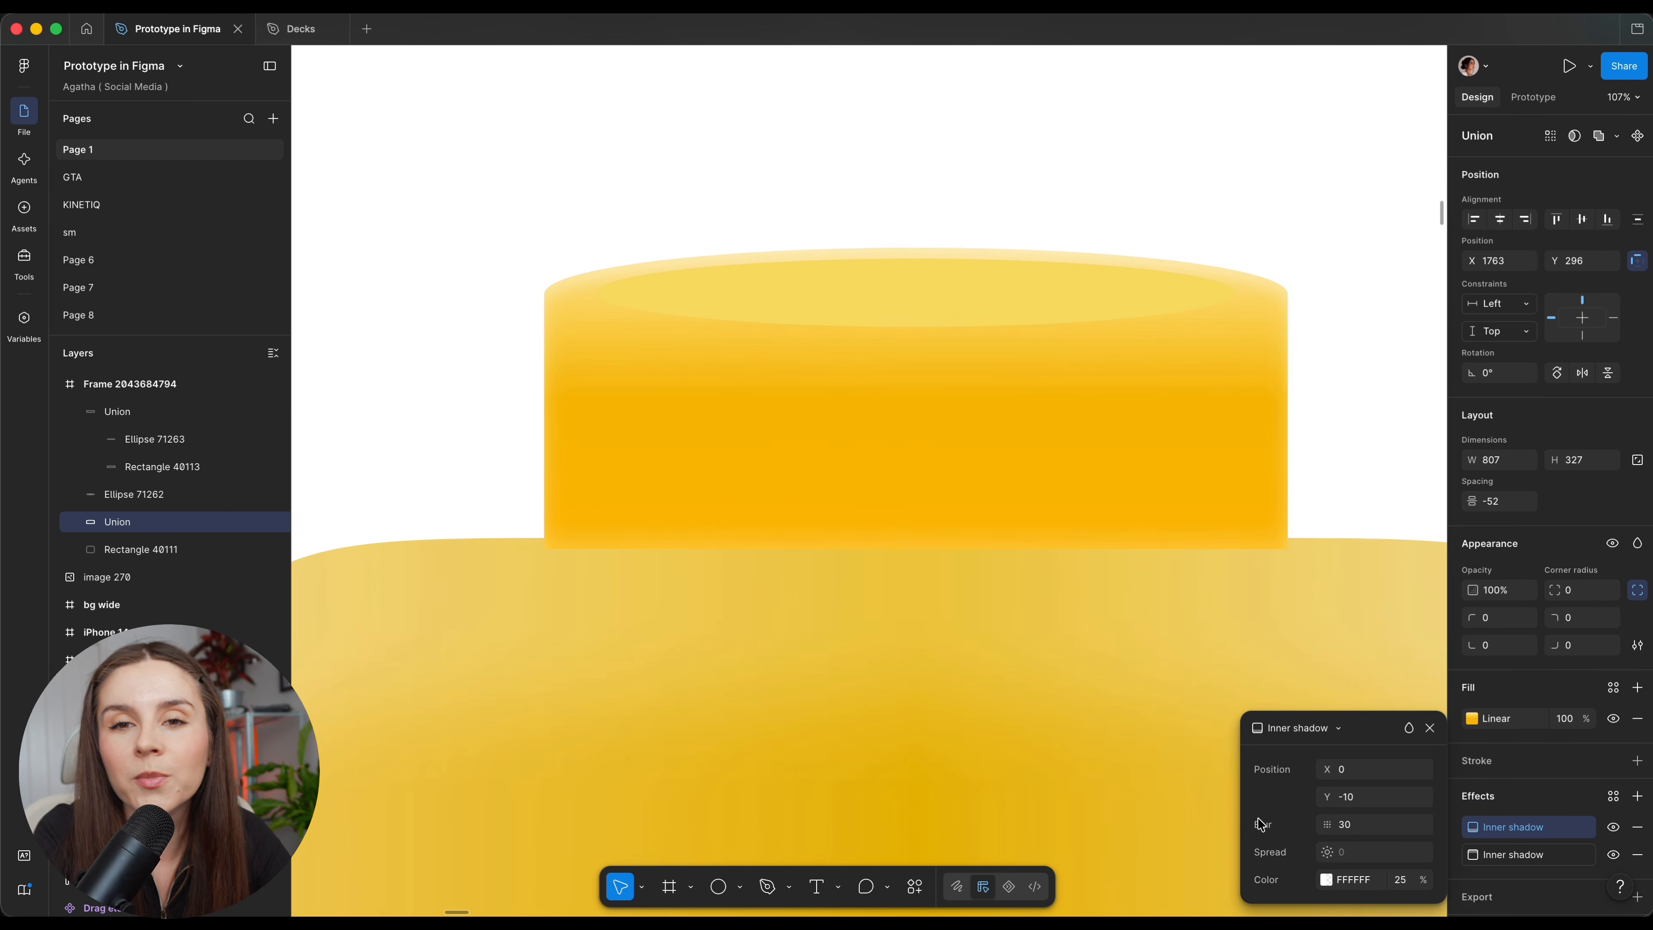
click(1327, 879)
click(1121, 747)
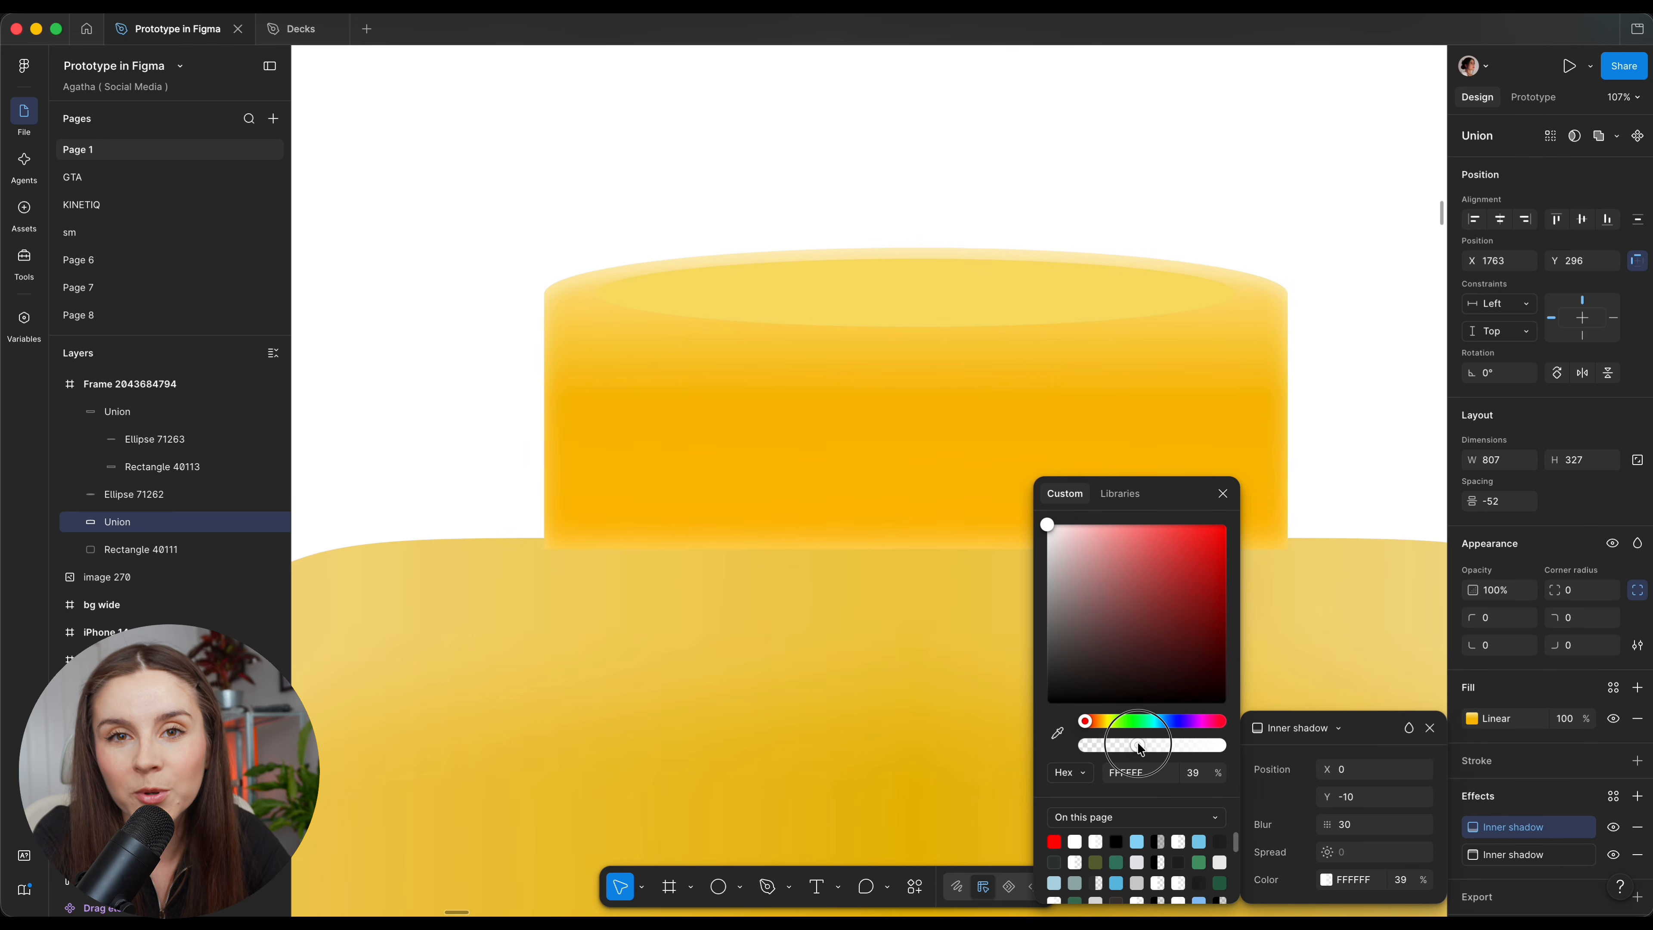
drag(1138, 743, 1139, 744)
click(1057, 733)
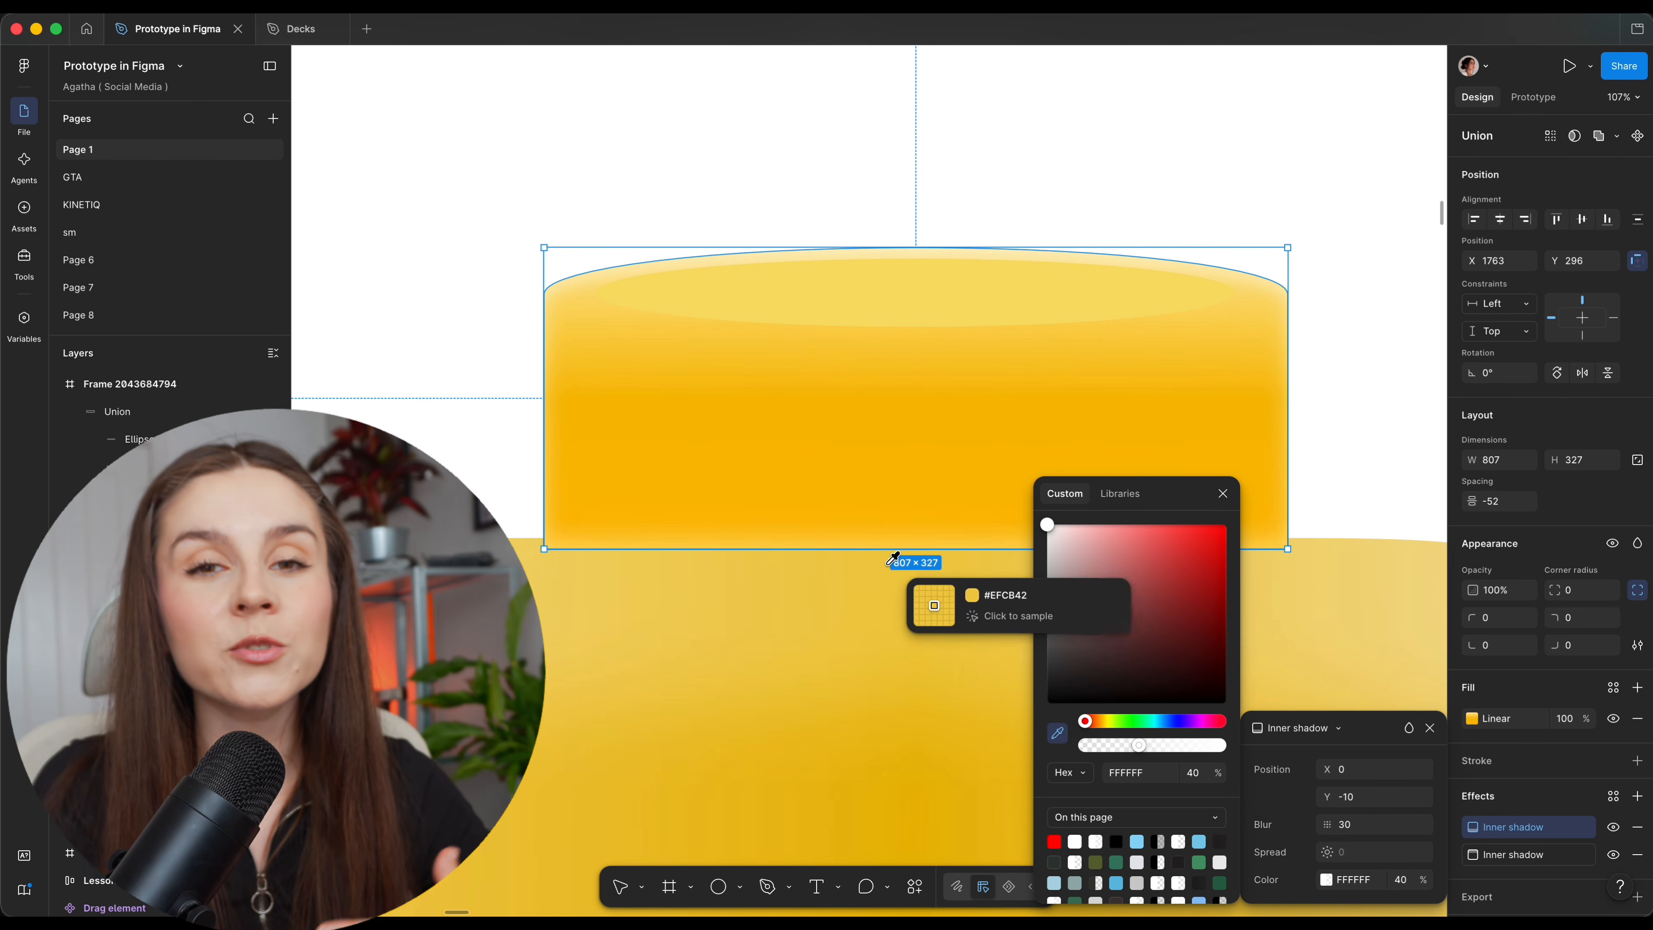
click(890, 561)
drag(1354, 823, 1207, 808)
Set the stud's inner shadow to white FFFFFF at 25% opacity and adjust its Y offset.
click(1327, 879)
click(1324, 821)
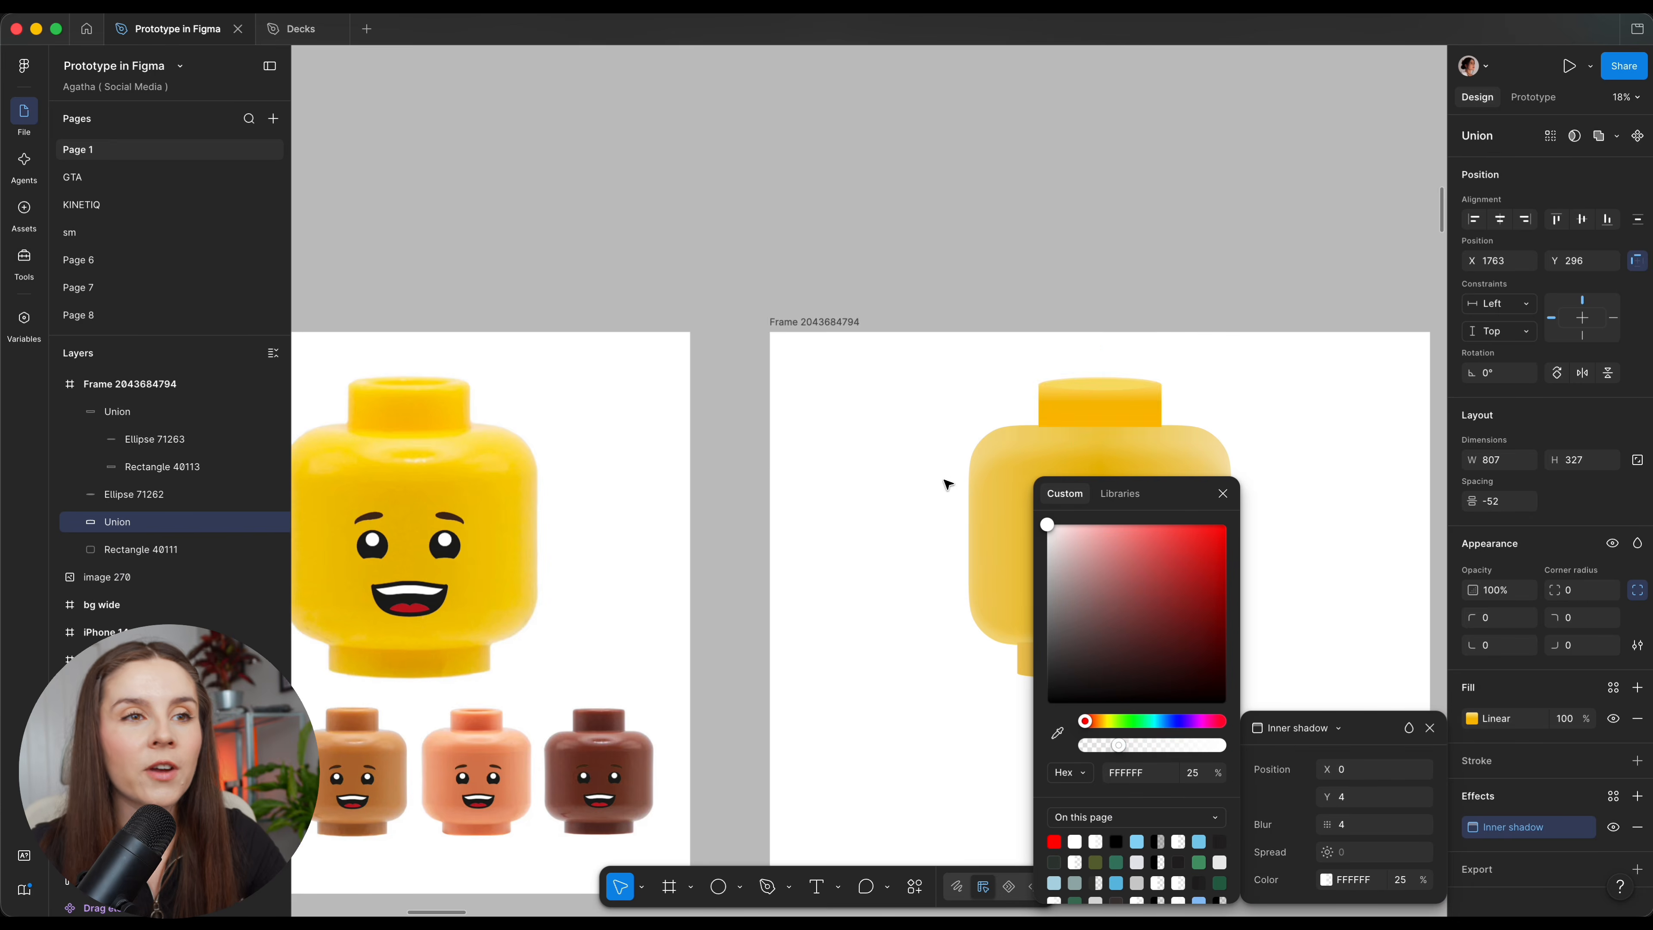
drag(1323, 795, 1325, 795)
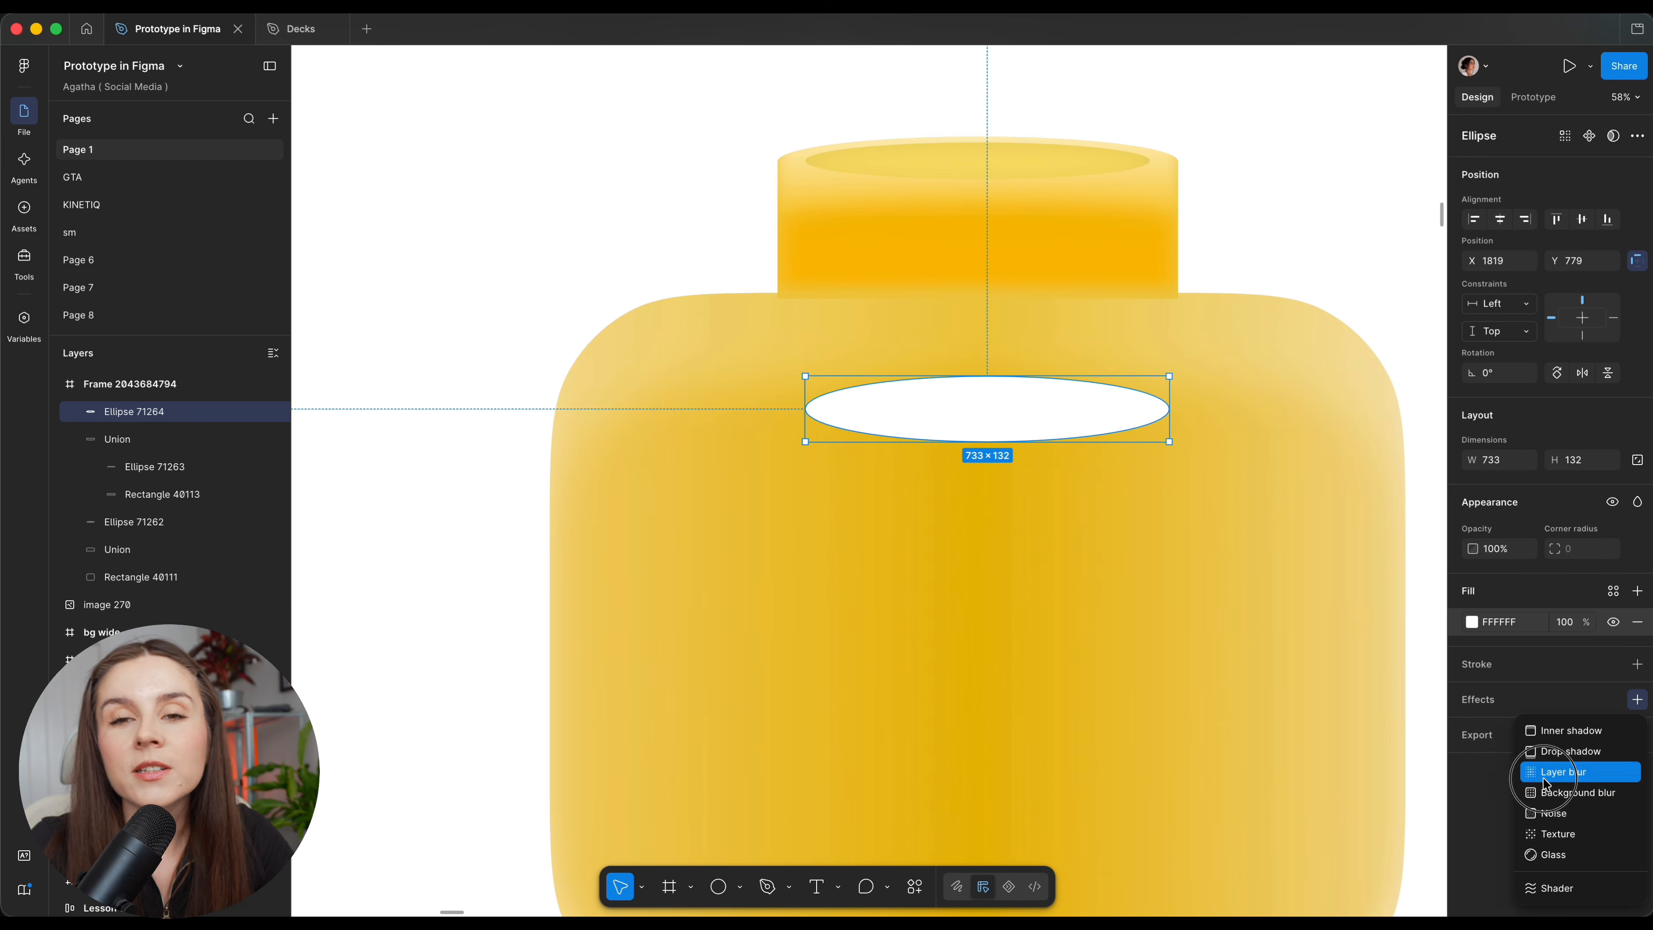
Apply a strong layer blur to the white highlight ellipse on the head and lower its fill opacity to 50%.
click(1494, 764)
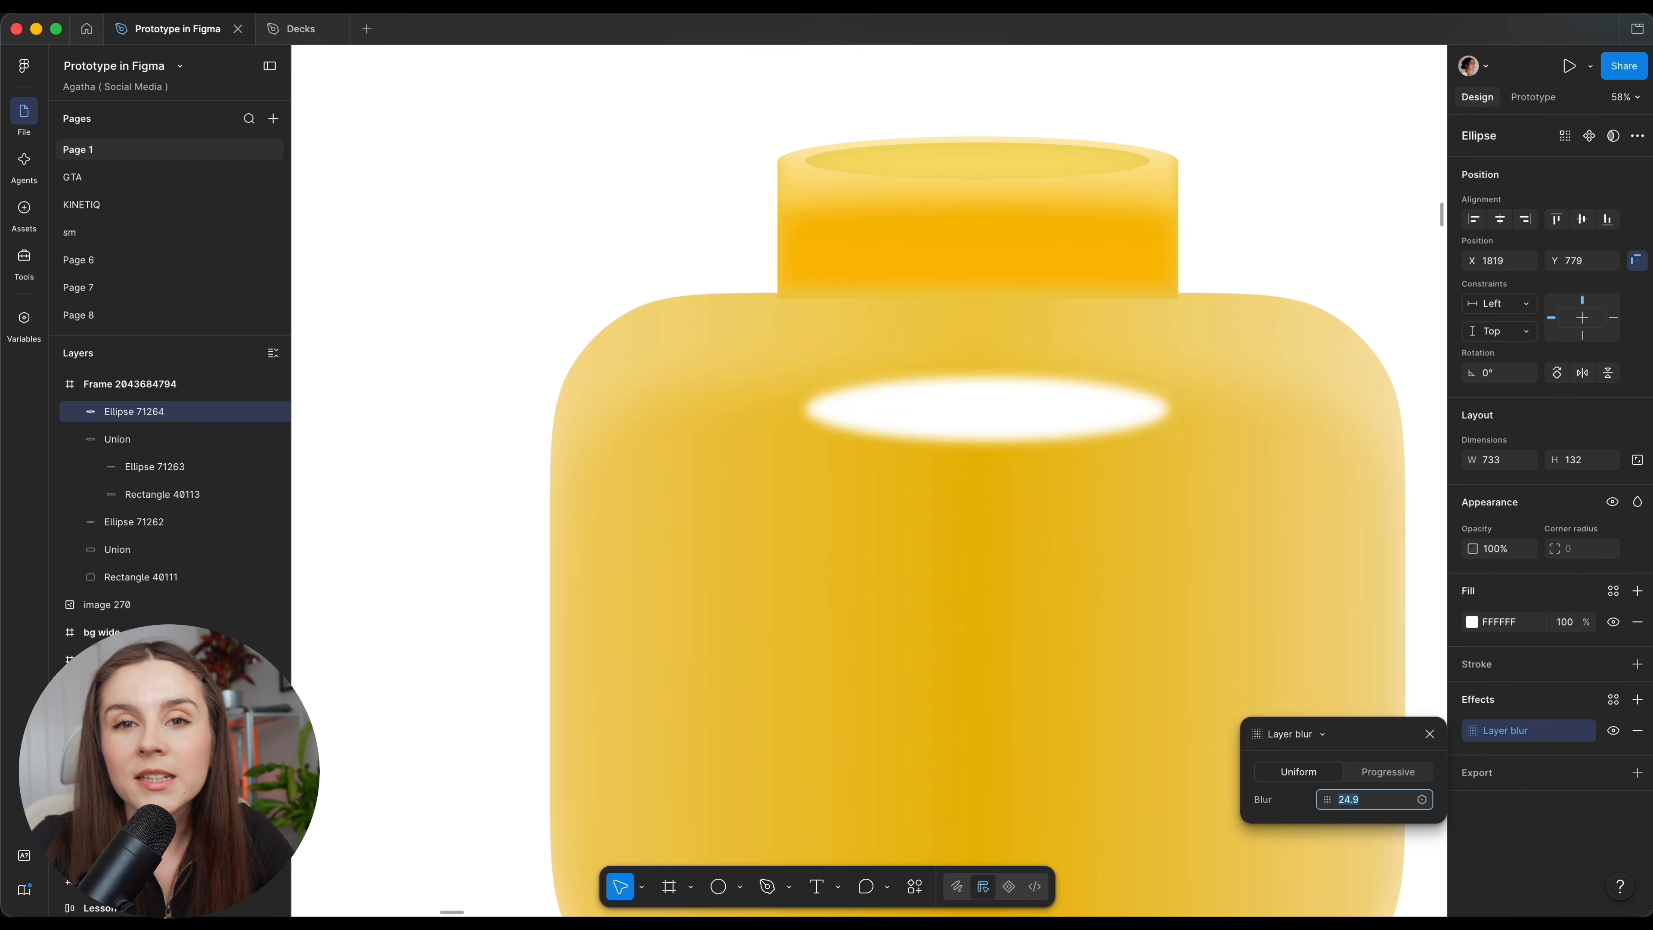
drag(1327, 799, 684, 797)
drag(1586, 622, 1514, 623)
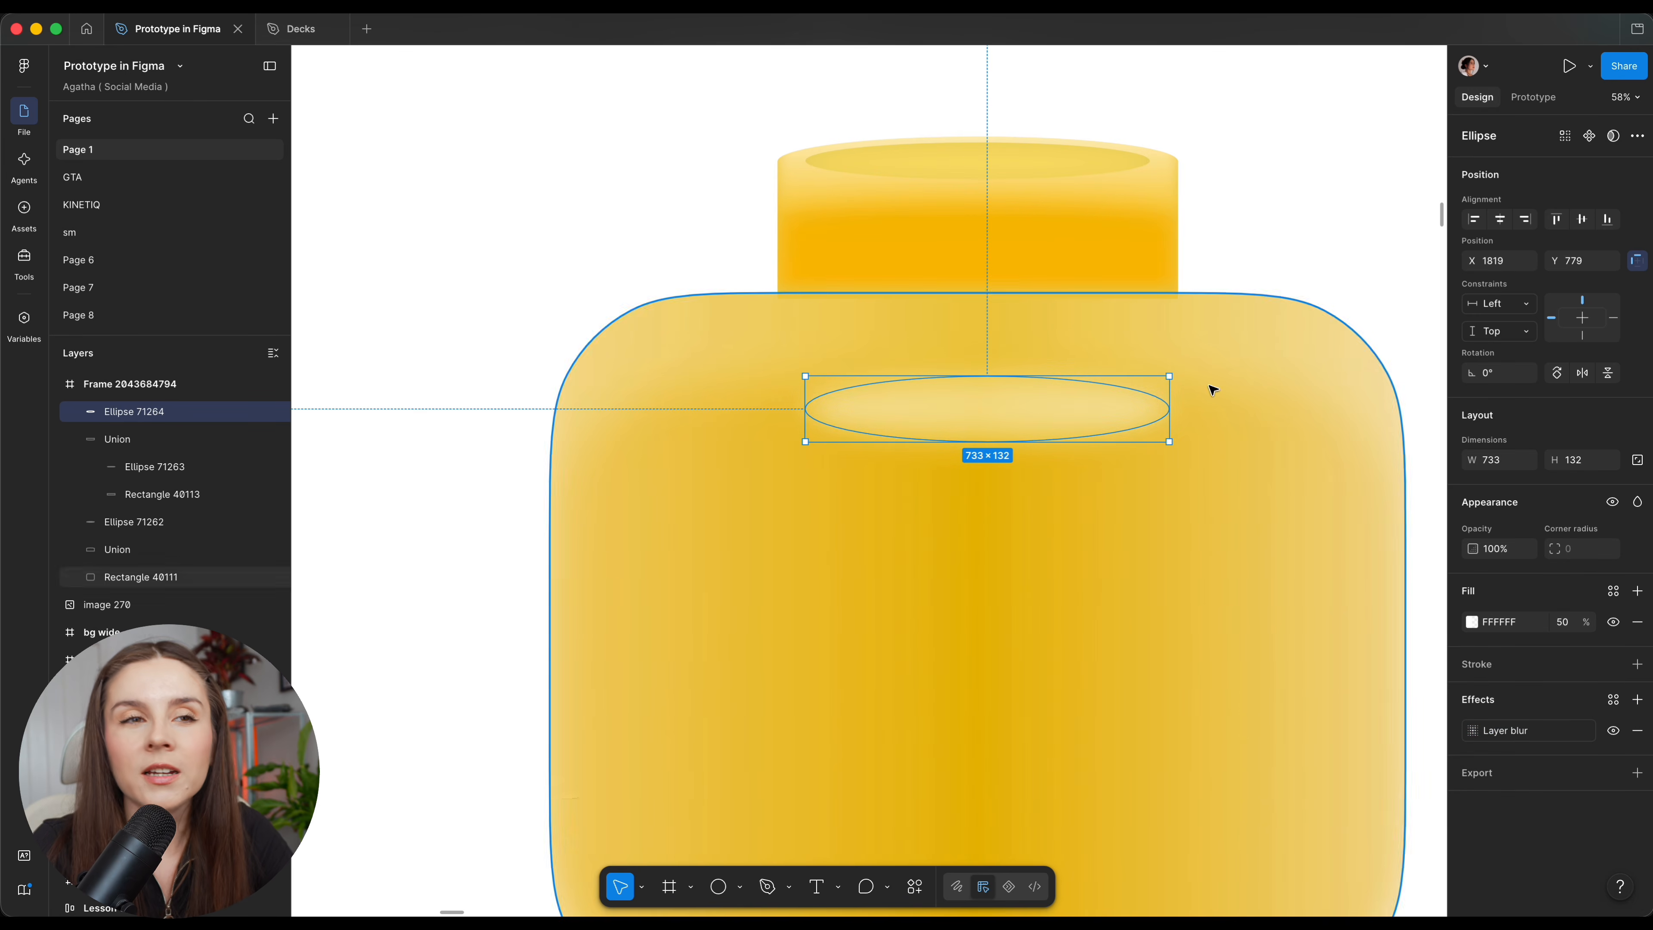
Duplicate the blurred highlight ellipse, shrink the copy to about 383 × 68 at its centre and fill it with DCB215 at 100%.
key(super+d)
click(1471, 622)
click(1254, 703)
drag(1179, 427, 989, 428)
click(1429, 465)
click(1420, 561)
drag(1420, 562, 1419, 559)
Reduce the layer blur of the small dark ellipse inside the highlight.
click(1472, 730)
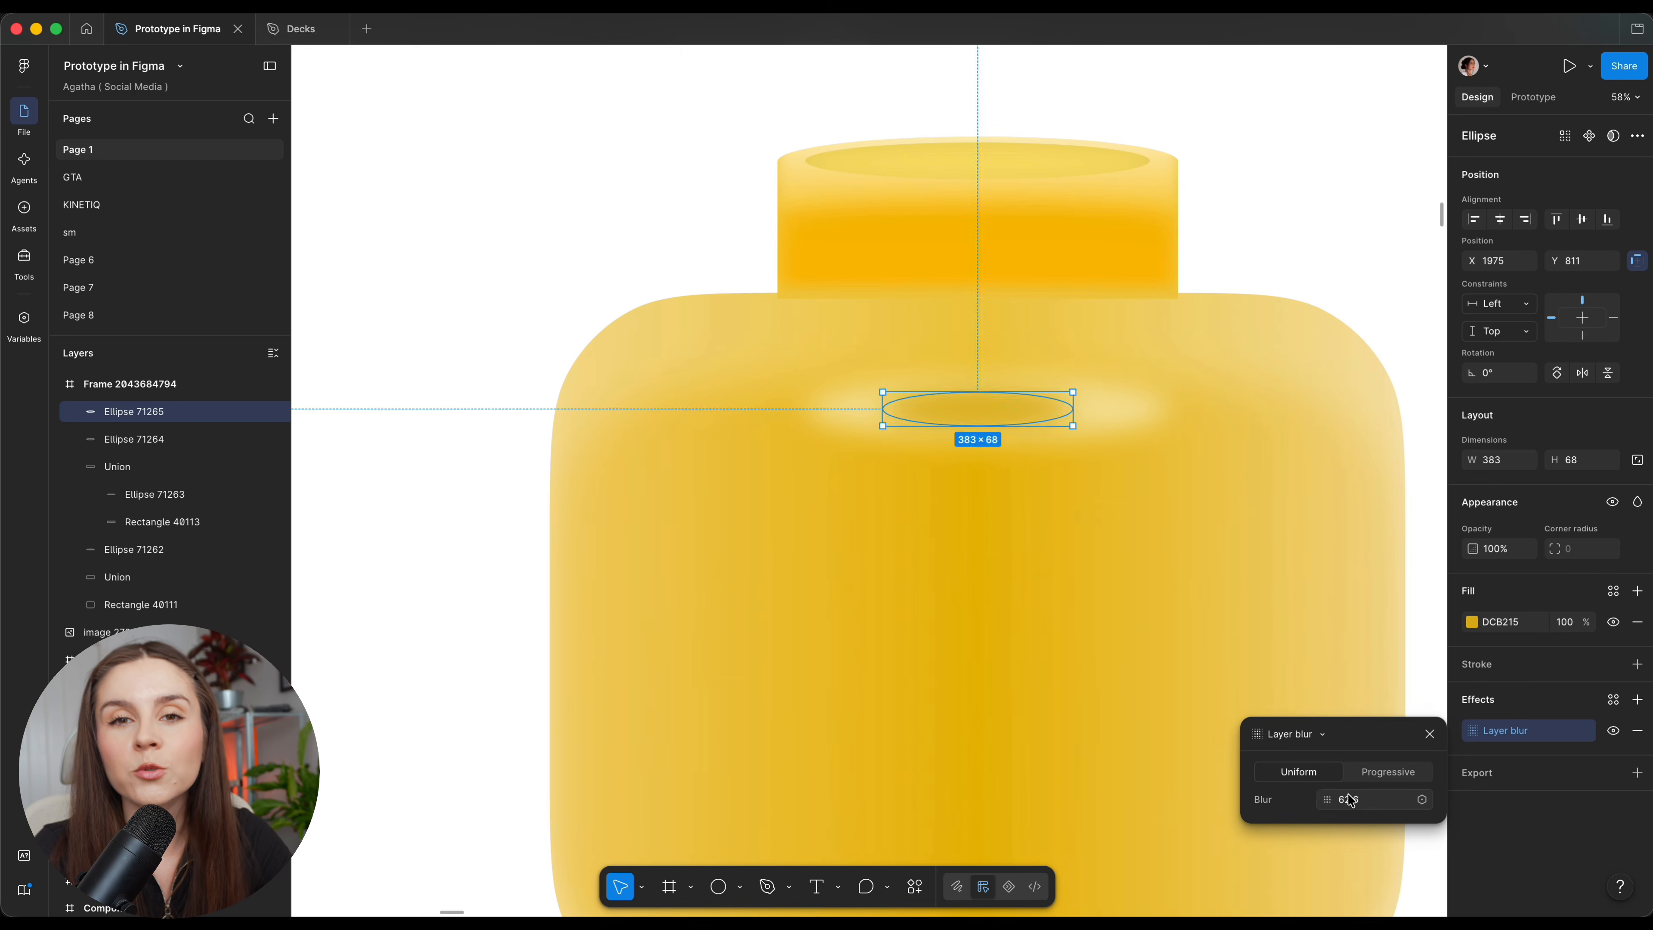
key(Tab)
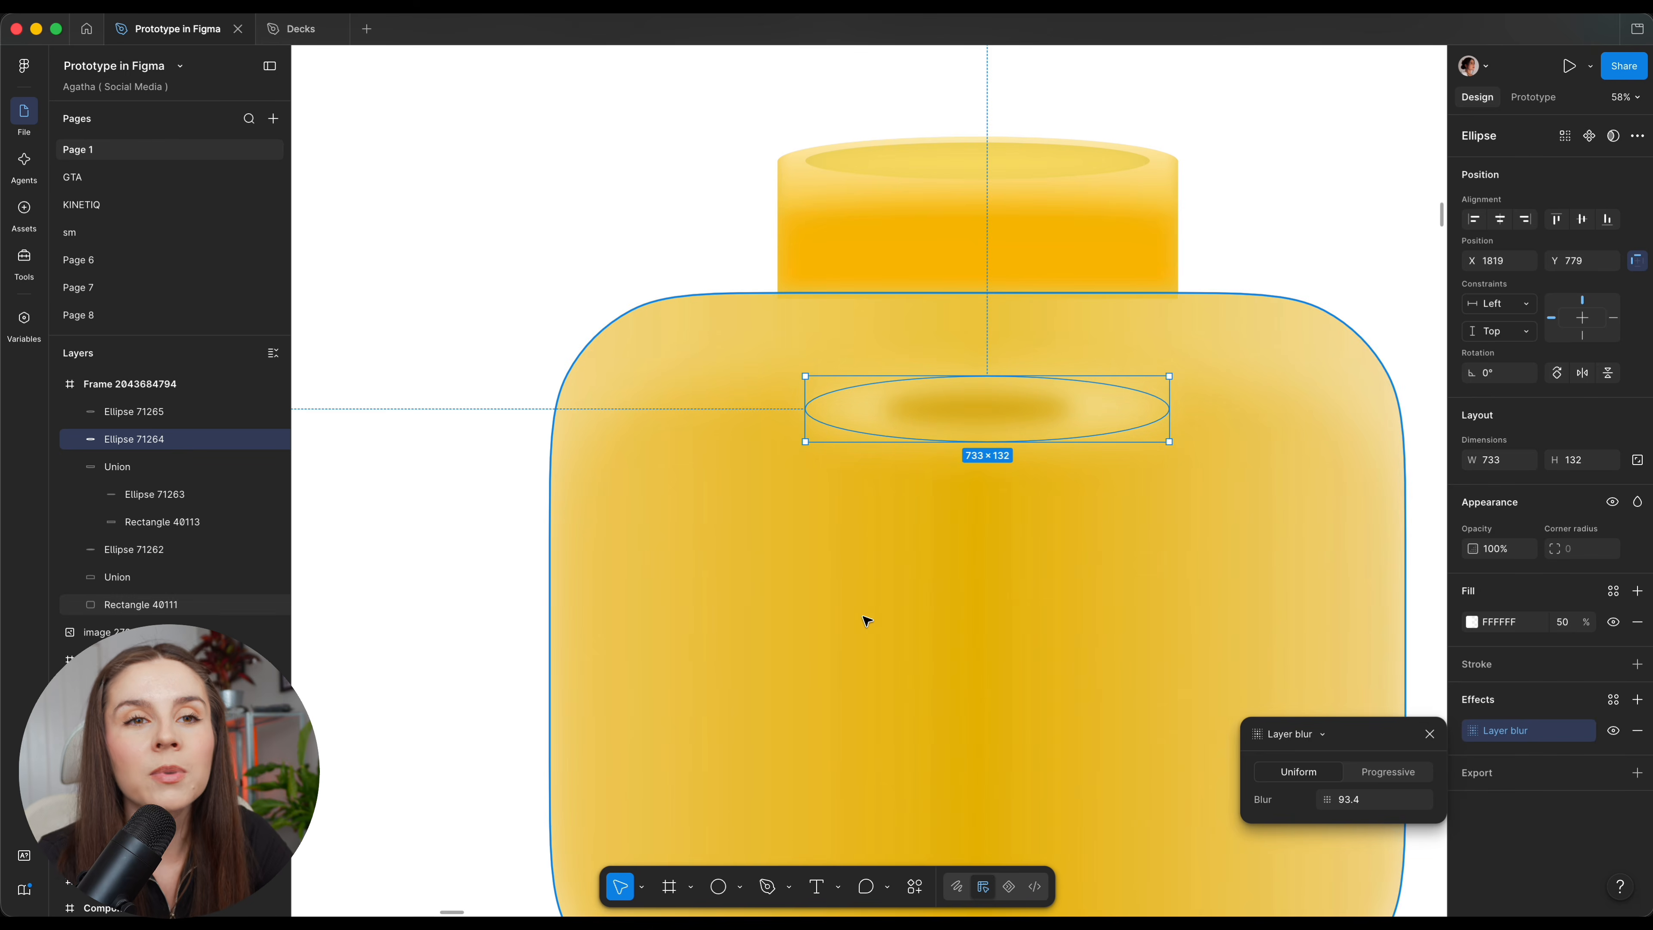
click(863, 617)
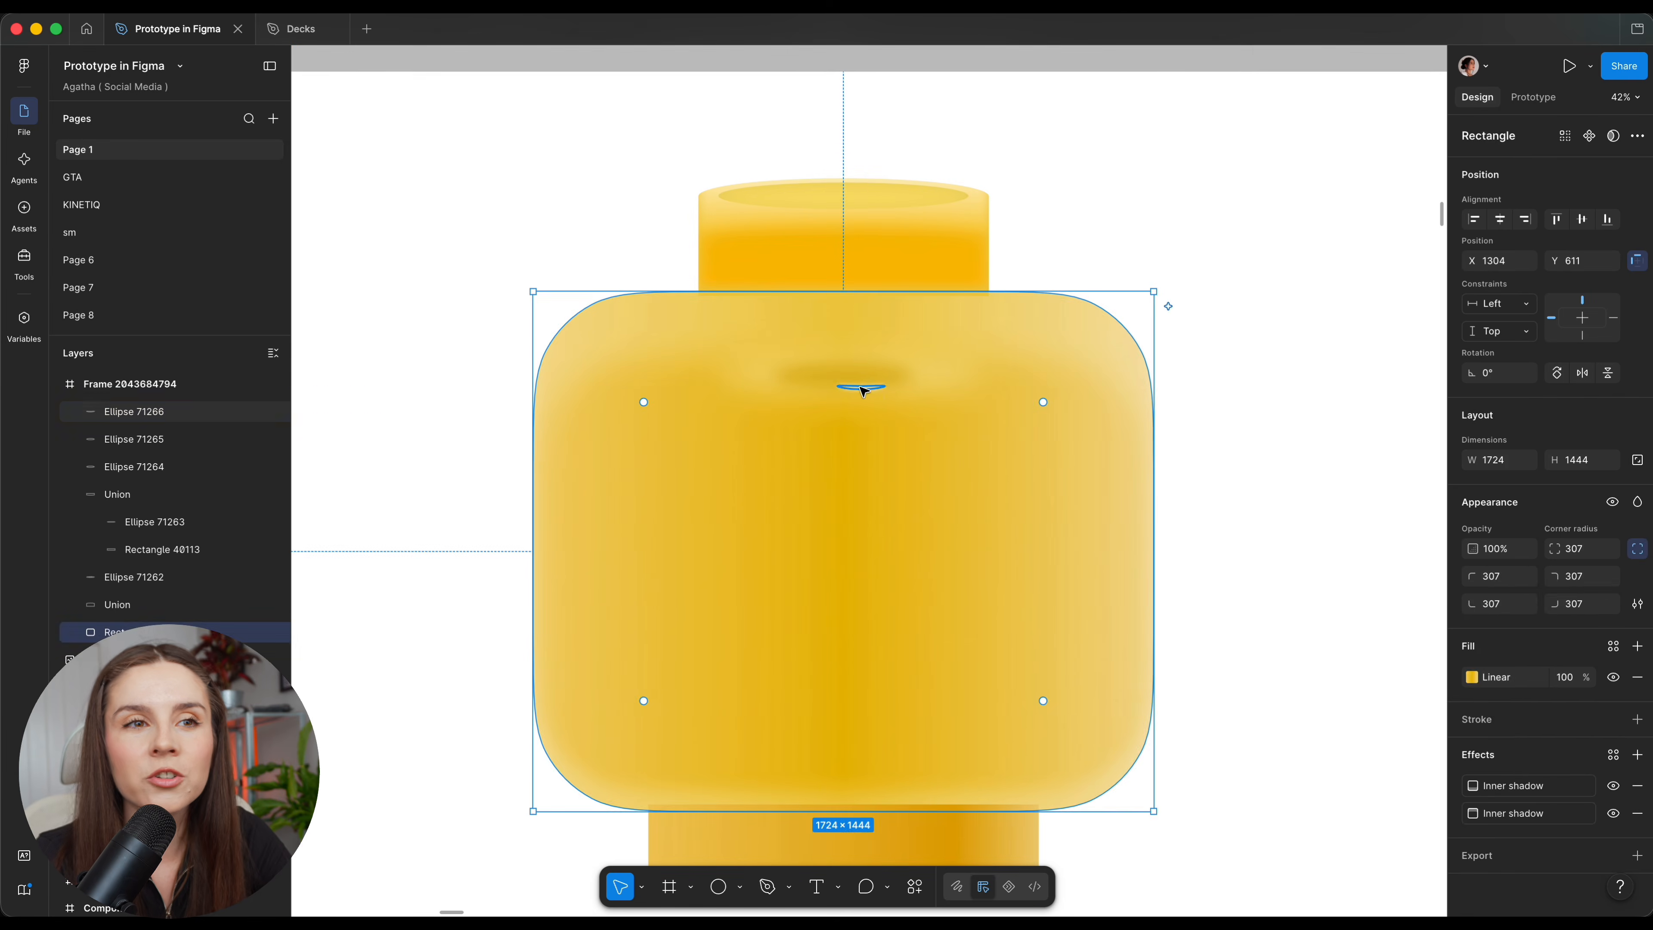
Add a Texture effect of size 4 and radius about 7.8 to the small white highlight sliver, and open its layer blur settings.
click(861, 387)
click(1637, 699)
click(1557, 834)
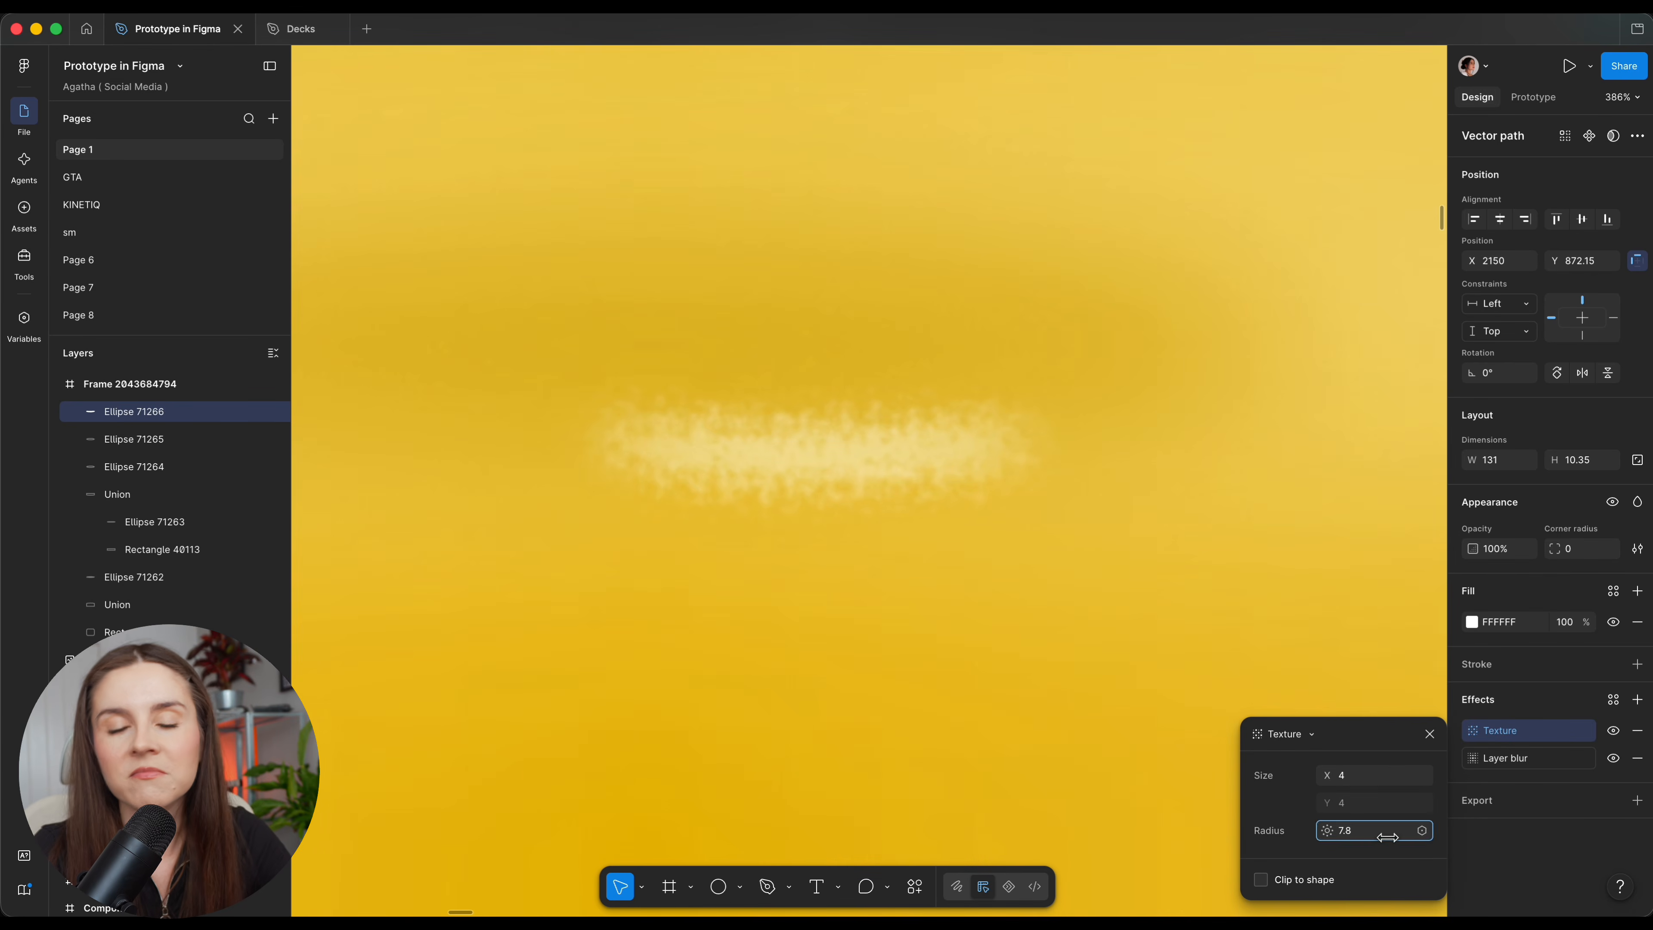
click(1520, 758)
scroll(897, 668, down, 5)
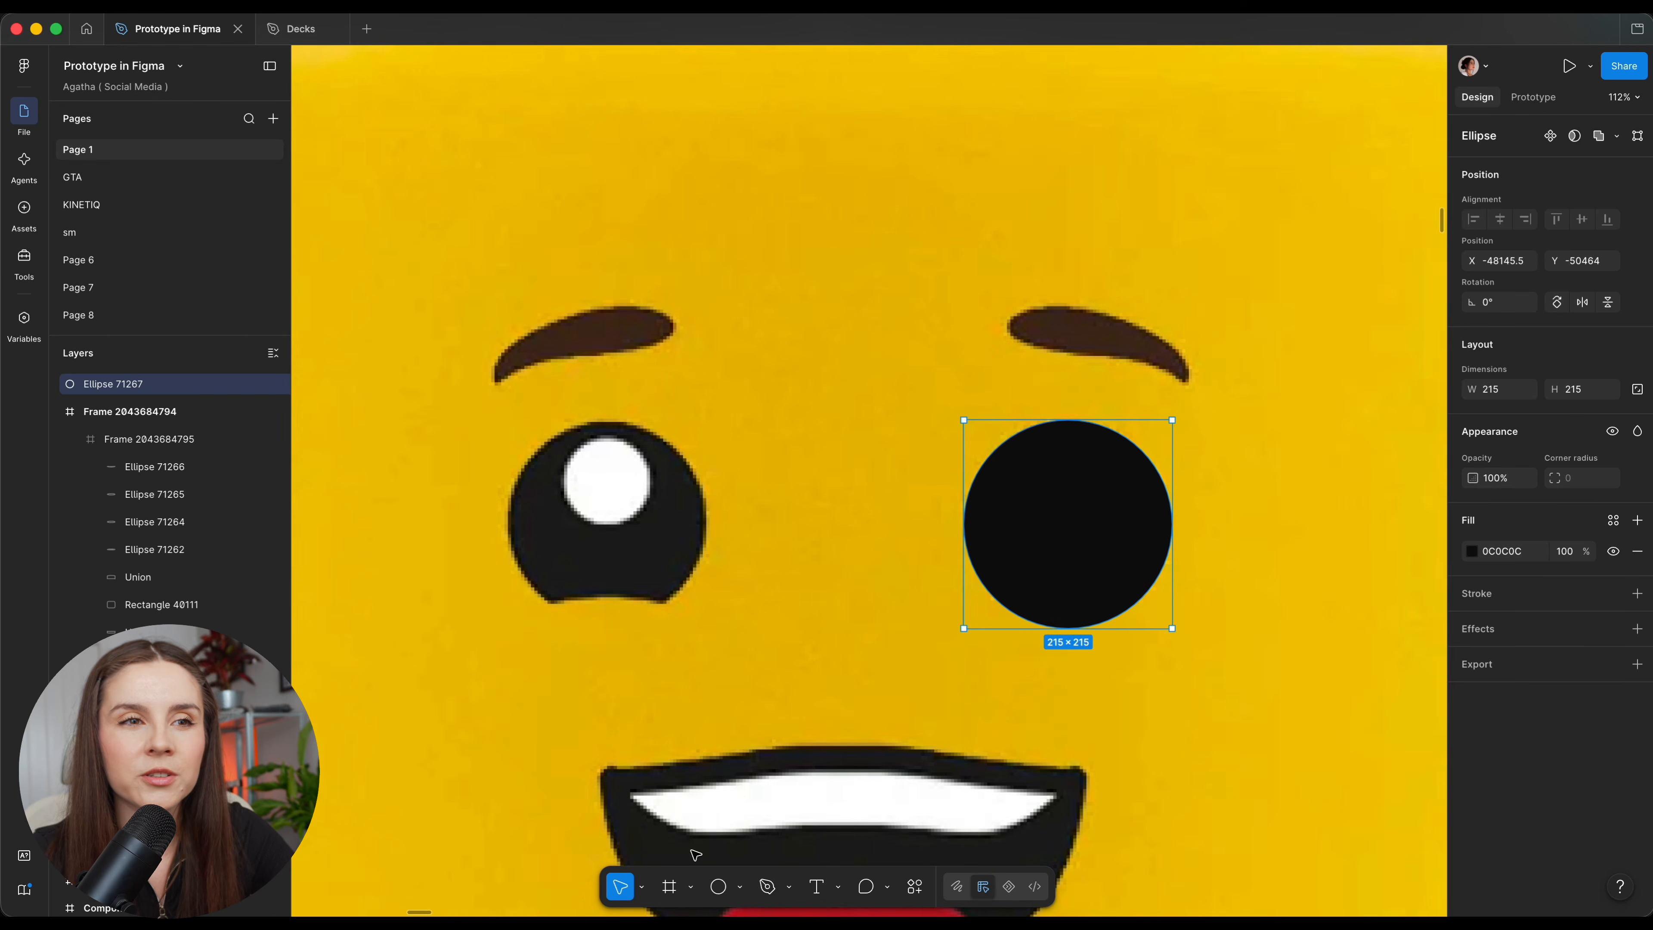
Draw an ellipse, place it over the lower edge of the black eye circle and subtract it from the circle.
click(718, 887)
mouse_move(535, 640)
mouse_down()
mouse_move(658, 733)
mouse_move(683, 796)
mouse_up()
mouse_move(627, 748)
mouse_down()
mouse_move(627, 694)
mouse_move(649, 840)
mouse_up()
drag(628, 782, 1133, 760)
shift+click(1059, 491)
click(1616, 136)
click(1571, 194)
Draw a white circle as the eye's highlight and select it together with the black eye shape.
key(o)
mouse_move(561, 437)
mouse_down()
mouse_move(651, 534)
mouse_move(1069, 520)
mouse_up()
shift+click(1103, 550)
Move the finished eye from the reference onto the drawn head, and duplicate it to the left as the second eye.
scroll(1117, 550, down, 8)
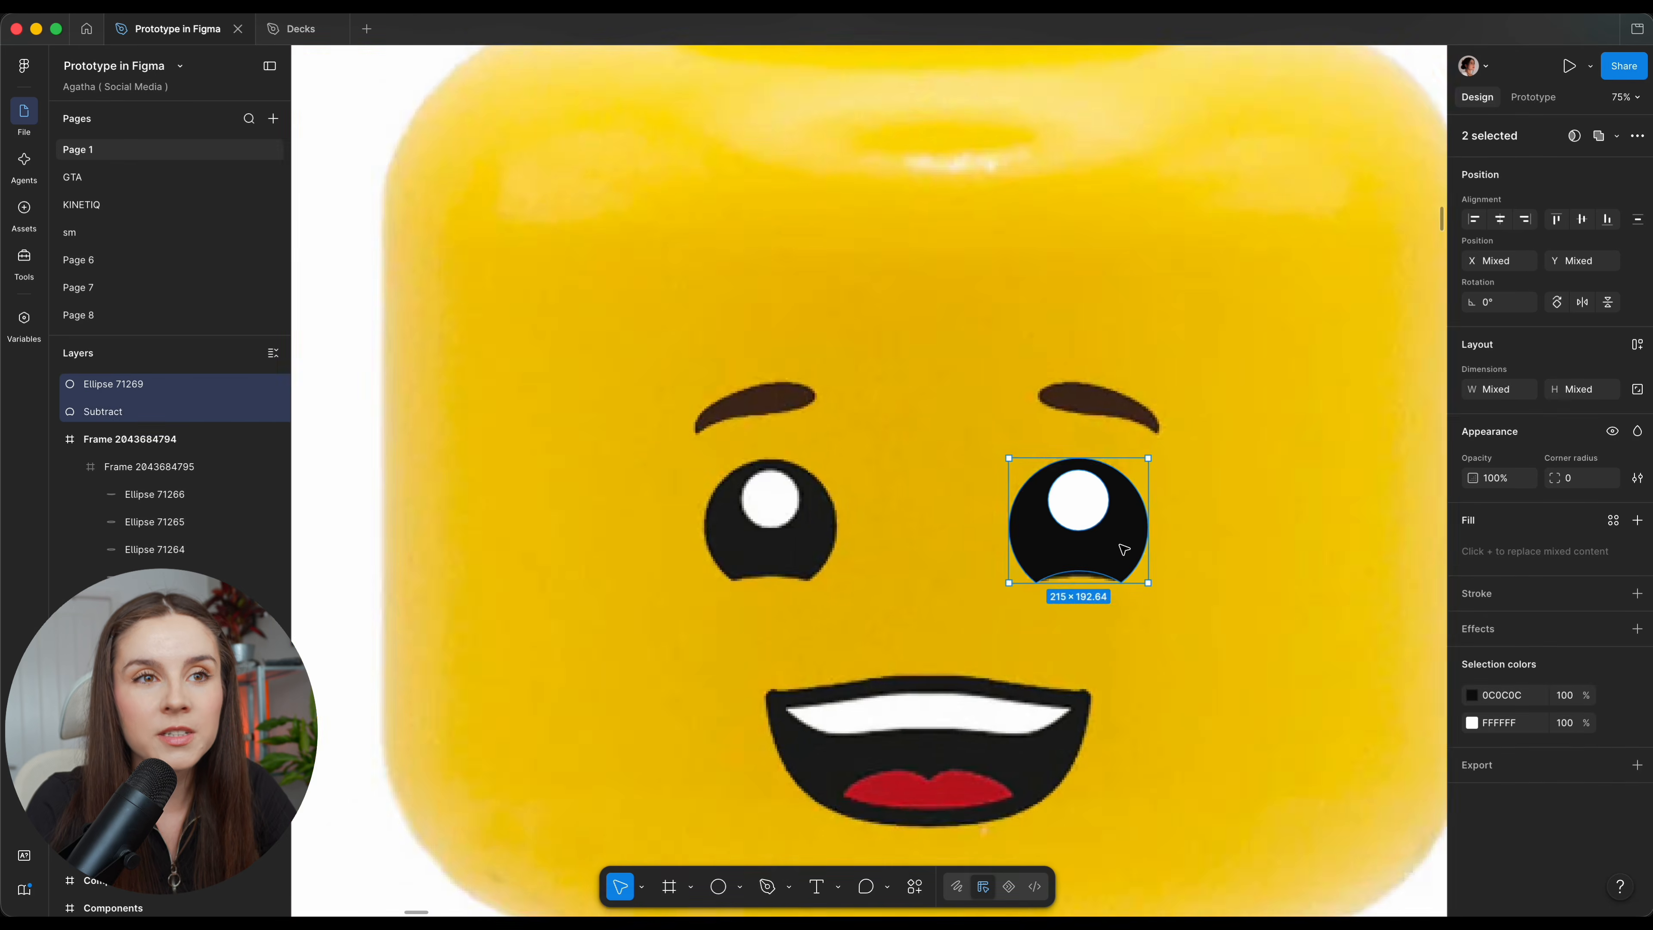
scroll(846, 550, right, 8)
scroll(913, 613, right, 7)
drag(552, 554, 1178, 504)
scroll(914, 617, right, 6)
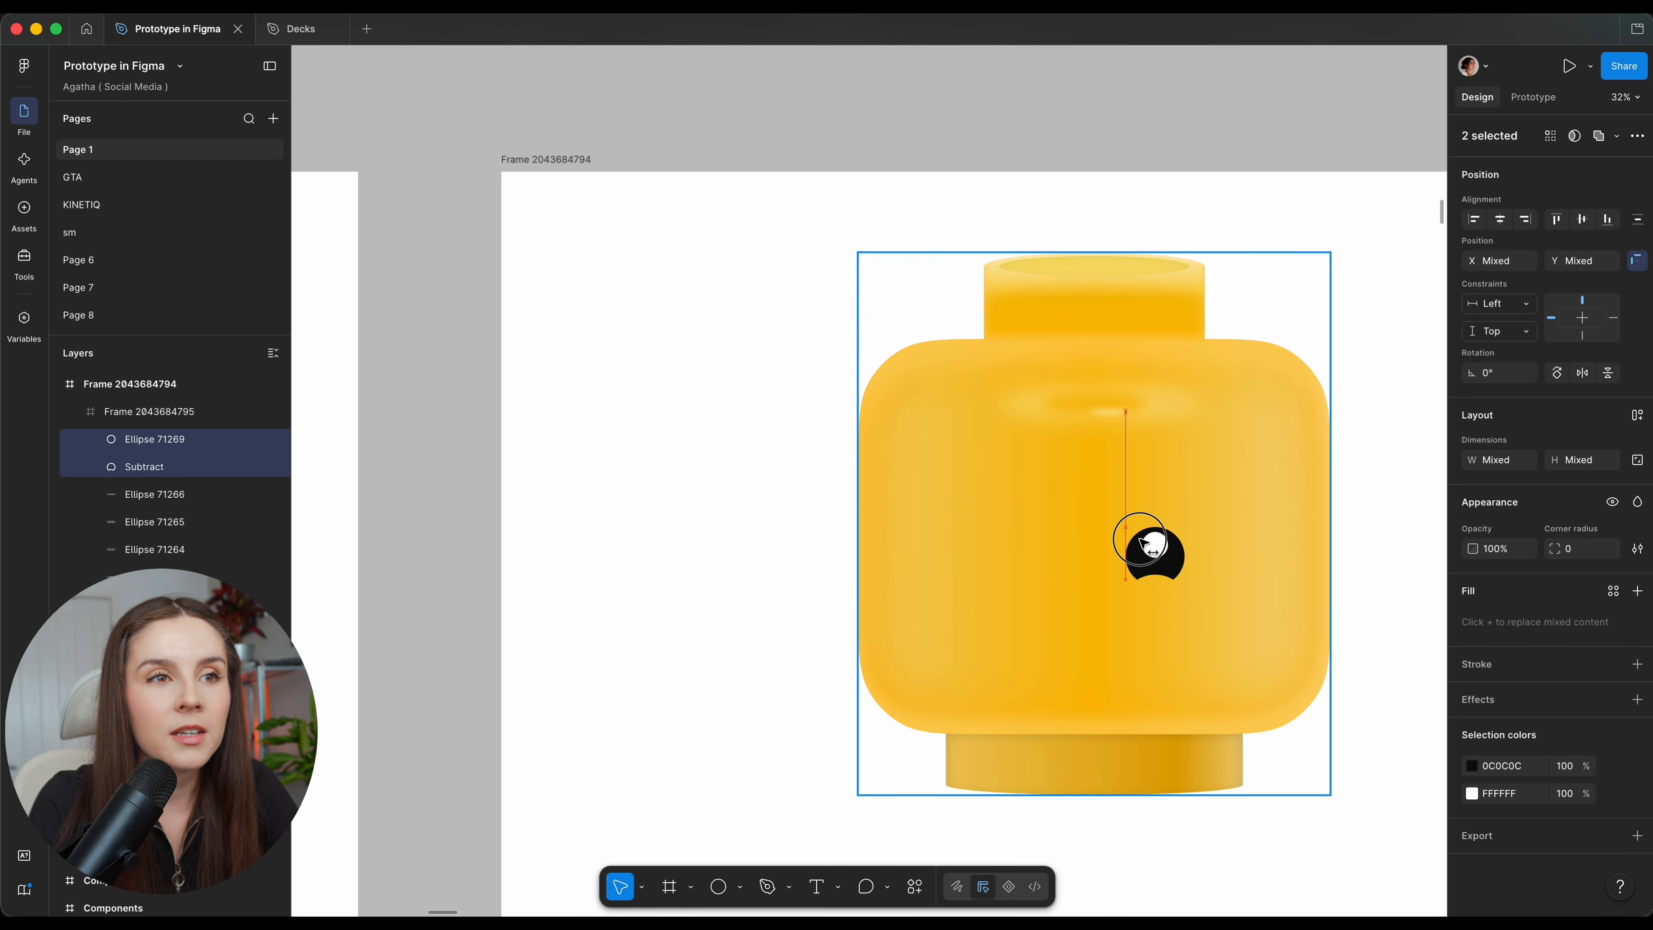
drag(1143, 550, 1043, 560)
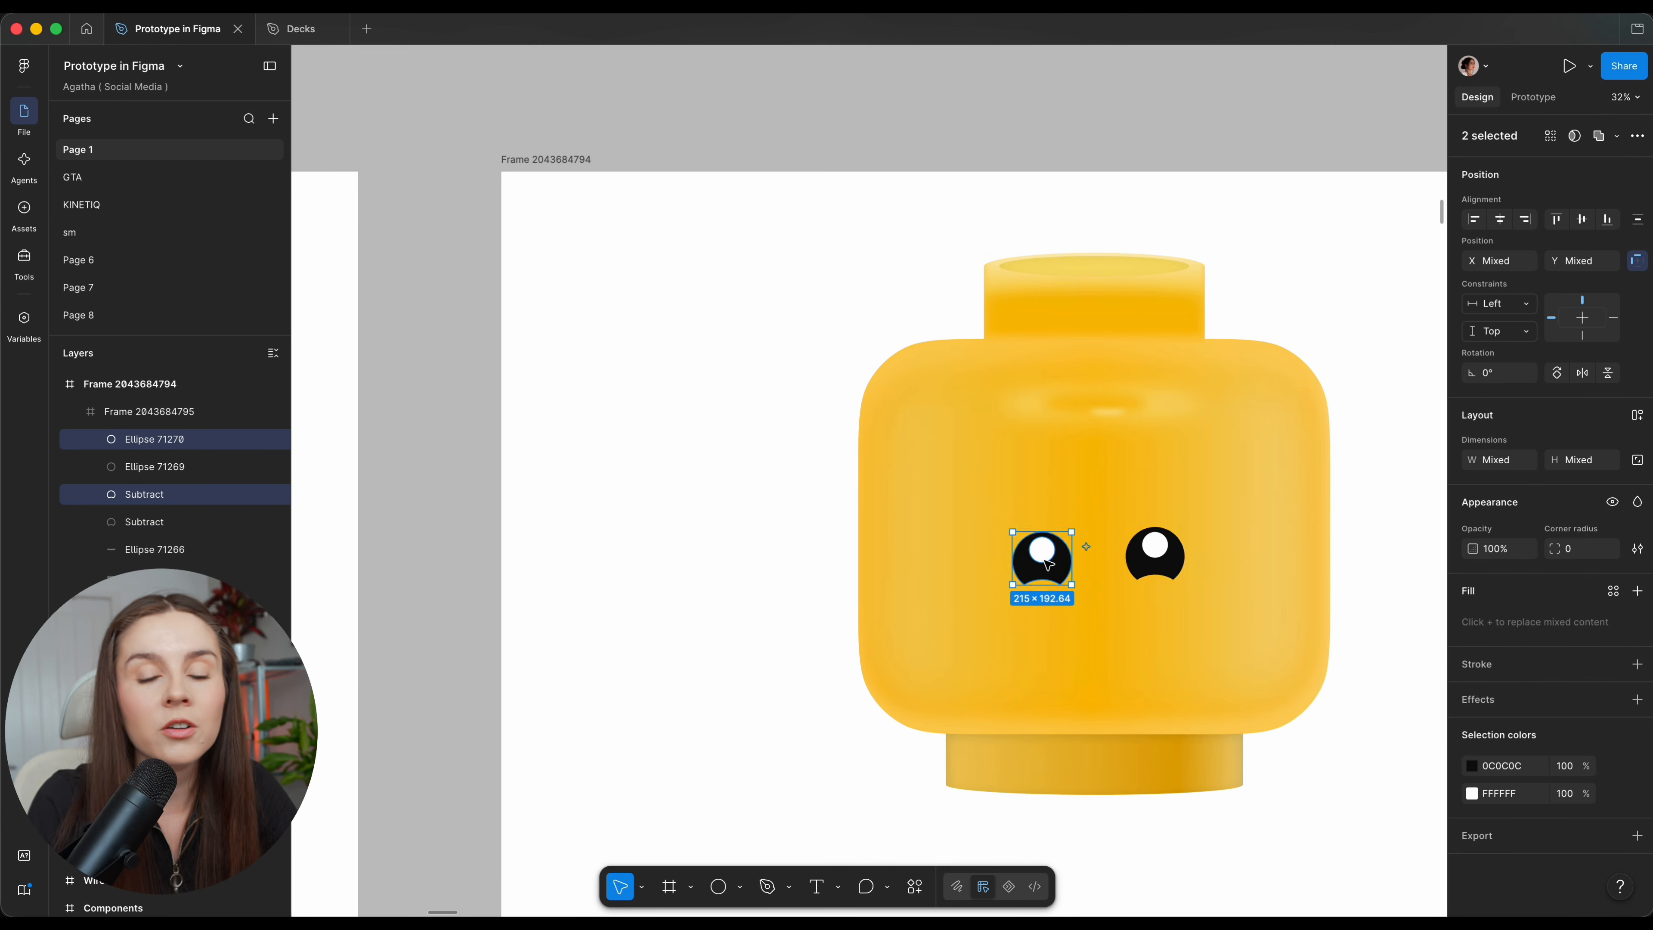
Trace the reference's right eyebrow as a vector filled with 442A18 and duplicate it across to the left eyebrow.
scroll(1046, 563, up, 5)
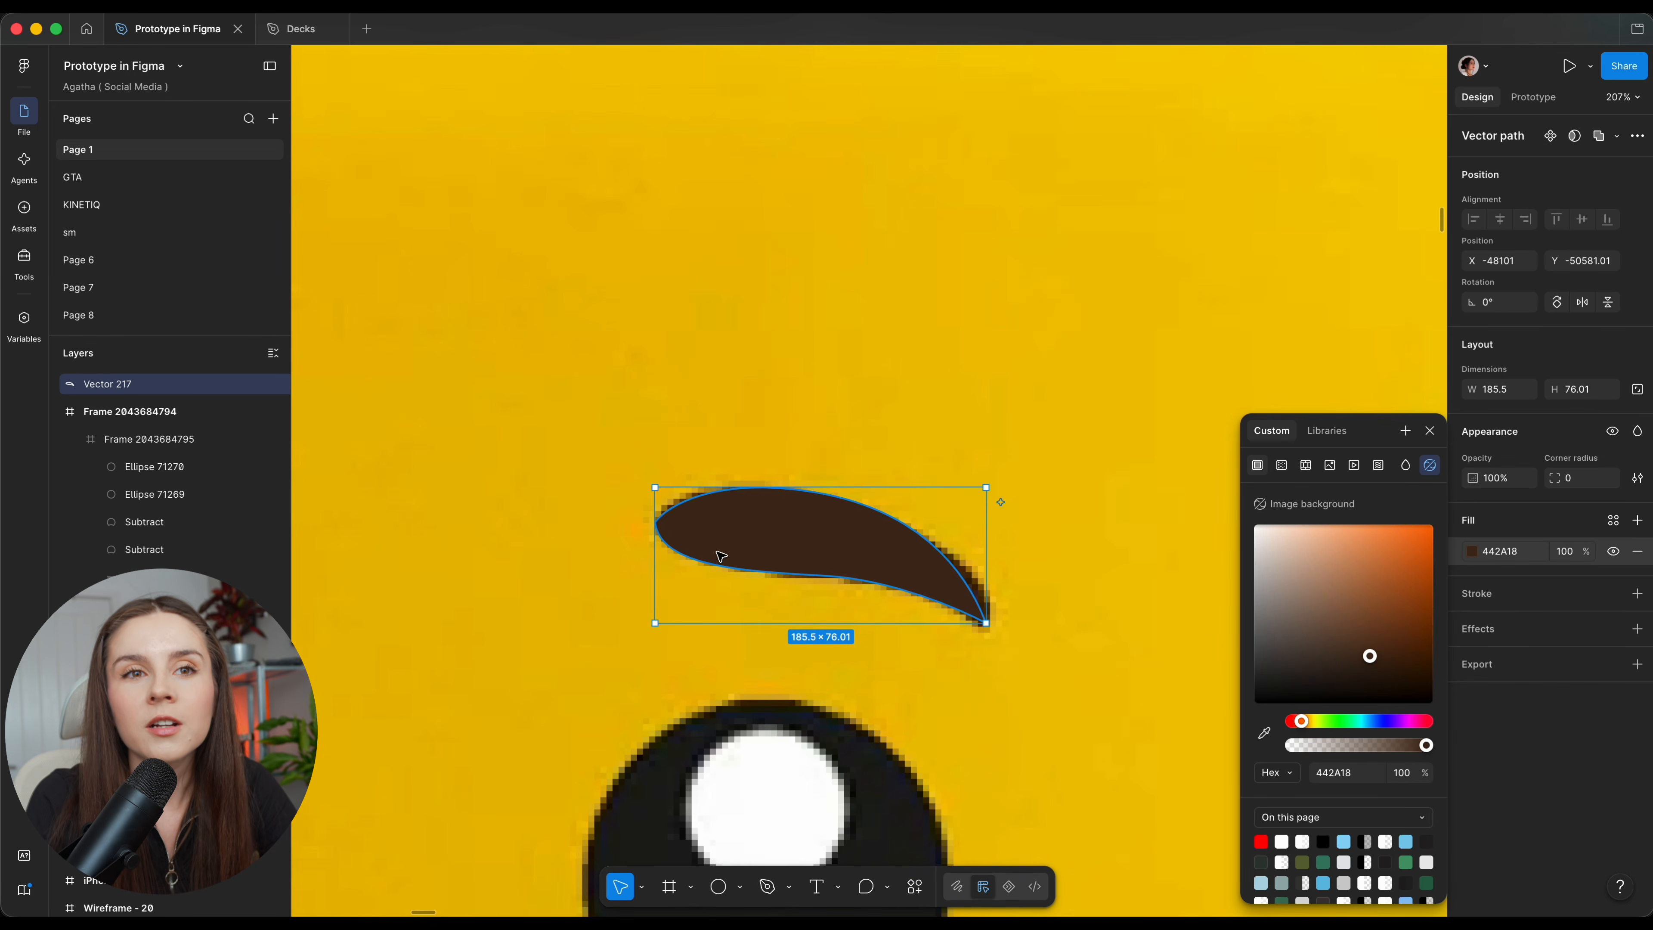
scroll(720, 556, up, 3)
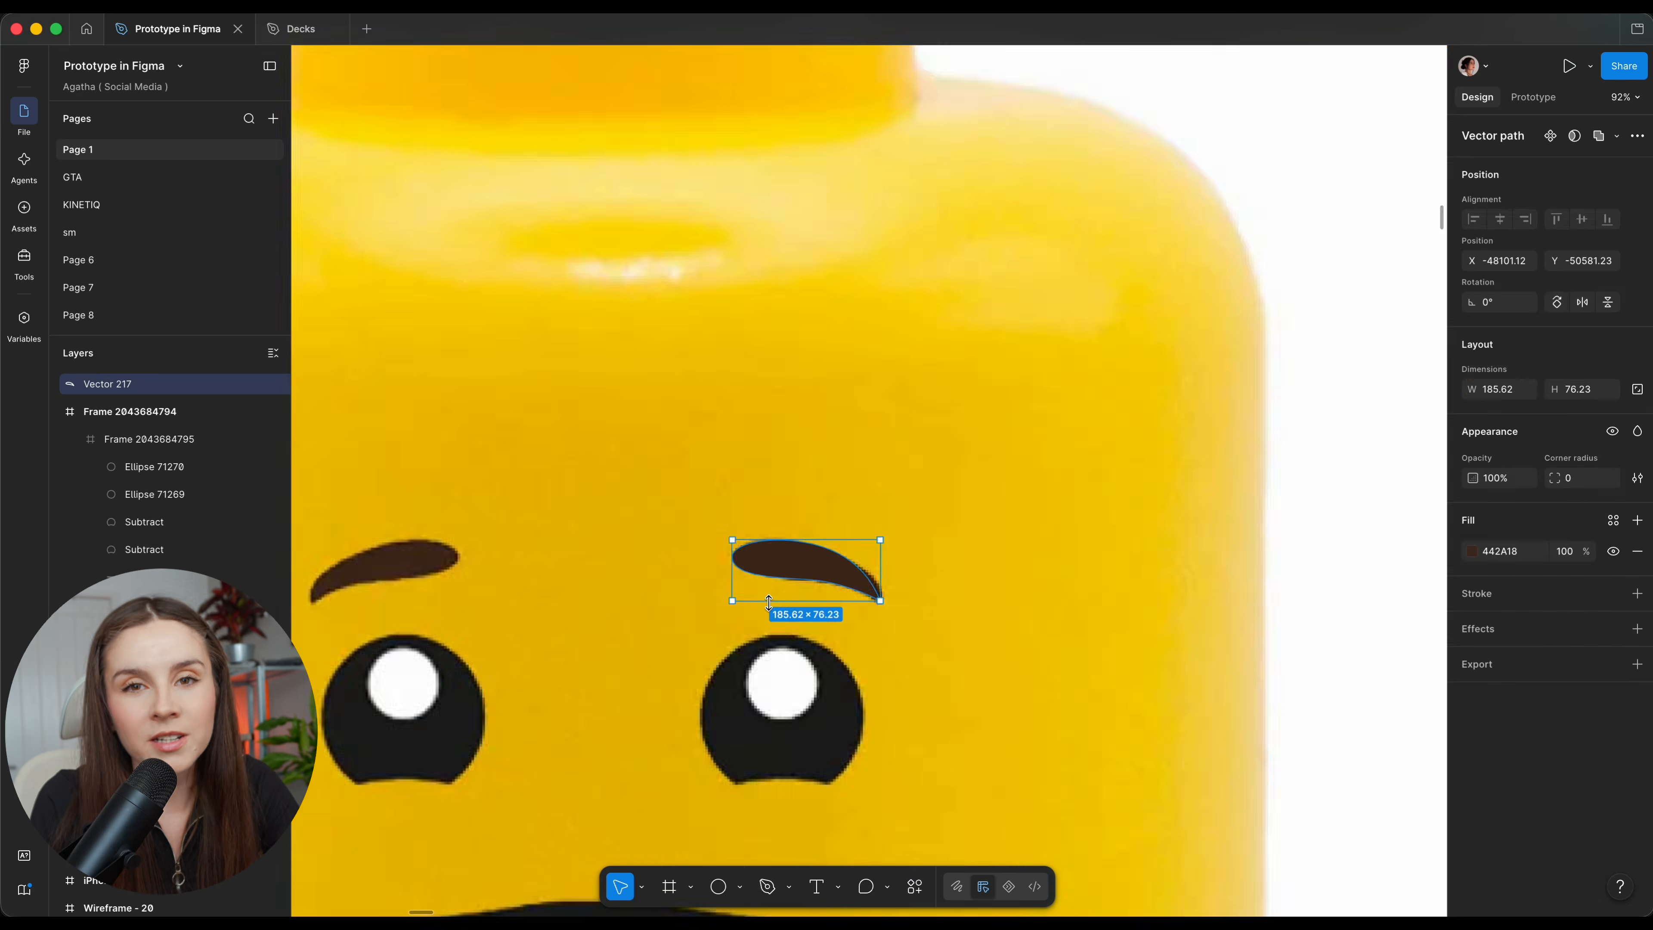
drag(912, 559, 519, 560)
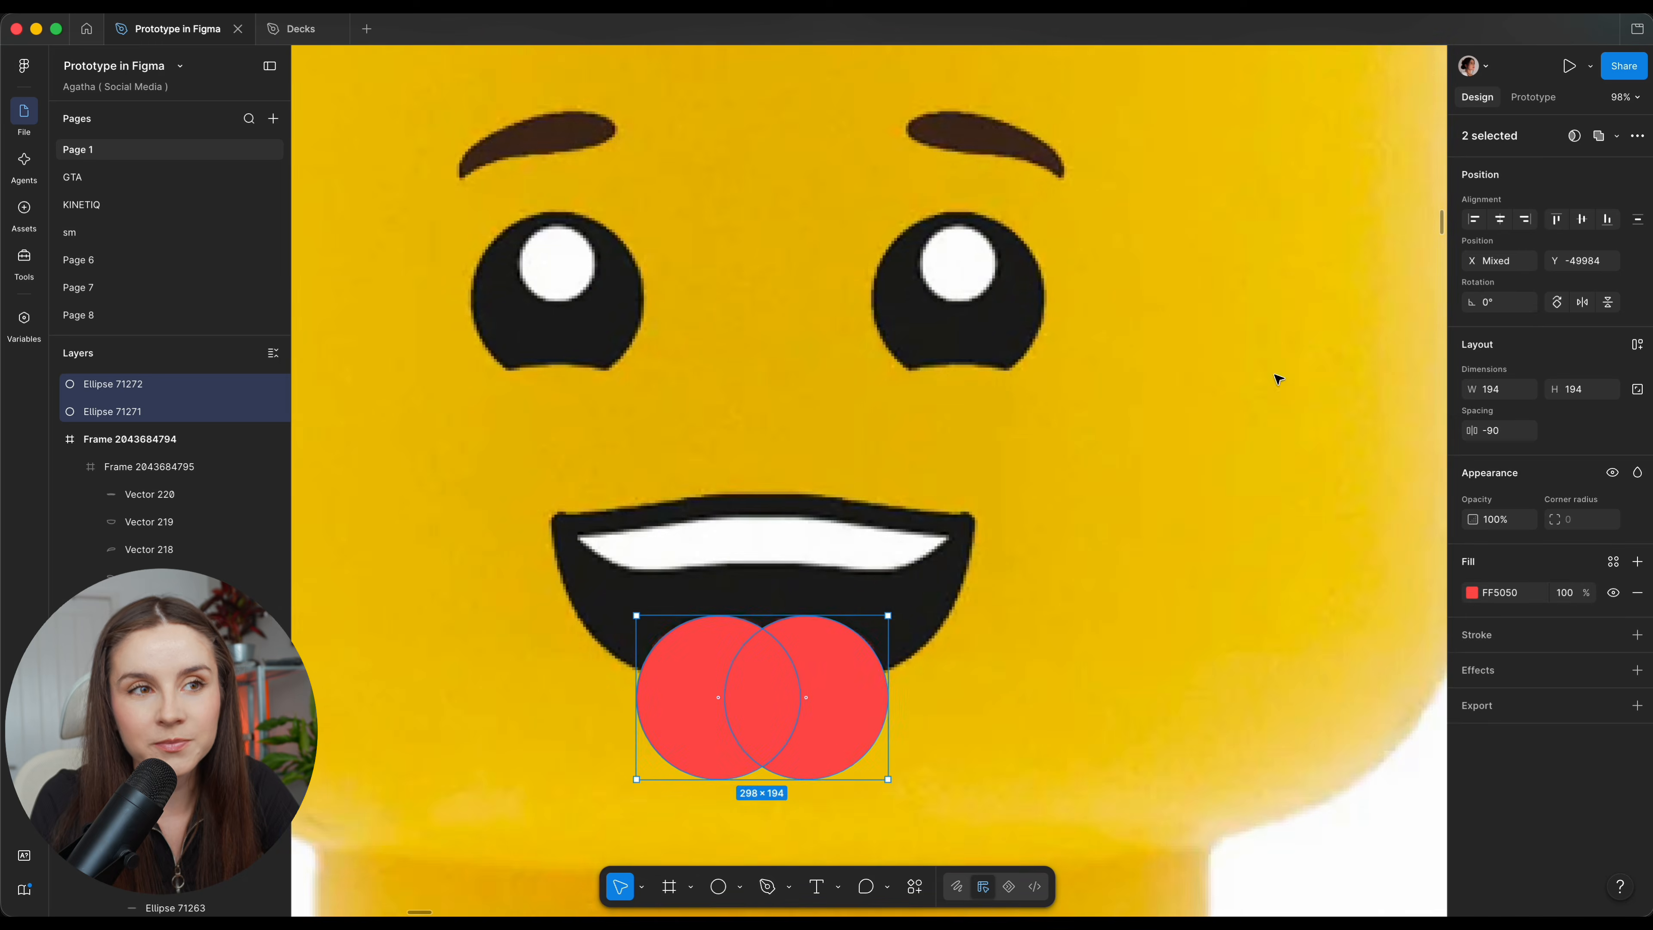
Union the two red tongue circles and place a new 560 × 342 ellipse over the reference mouth, nudged slightly upward.
key(o)
mouse_move(602, 456)
mouse_down()
mouse_move(996, 609)
mouse_move(1043, 532)
mouse_move(1116, 532)
mouse_up()
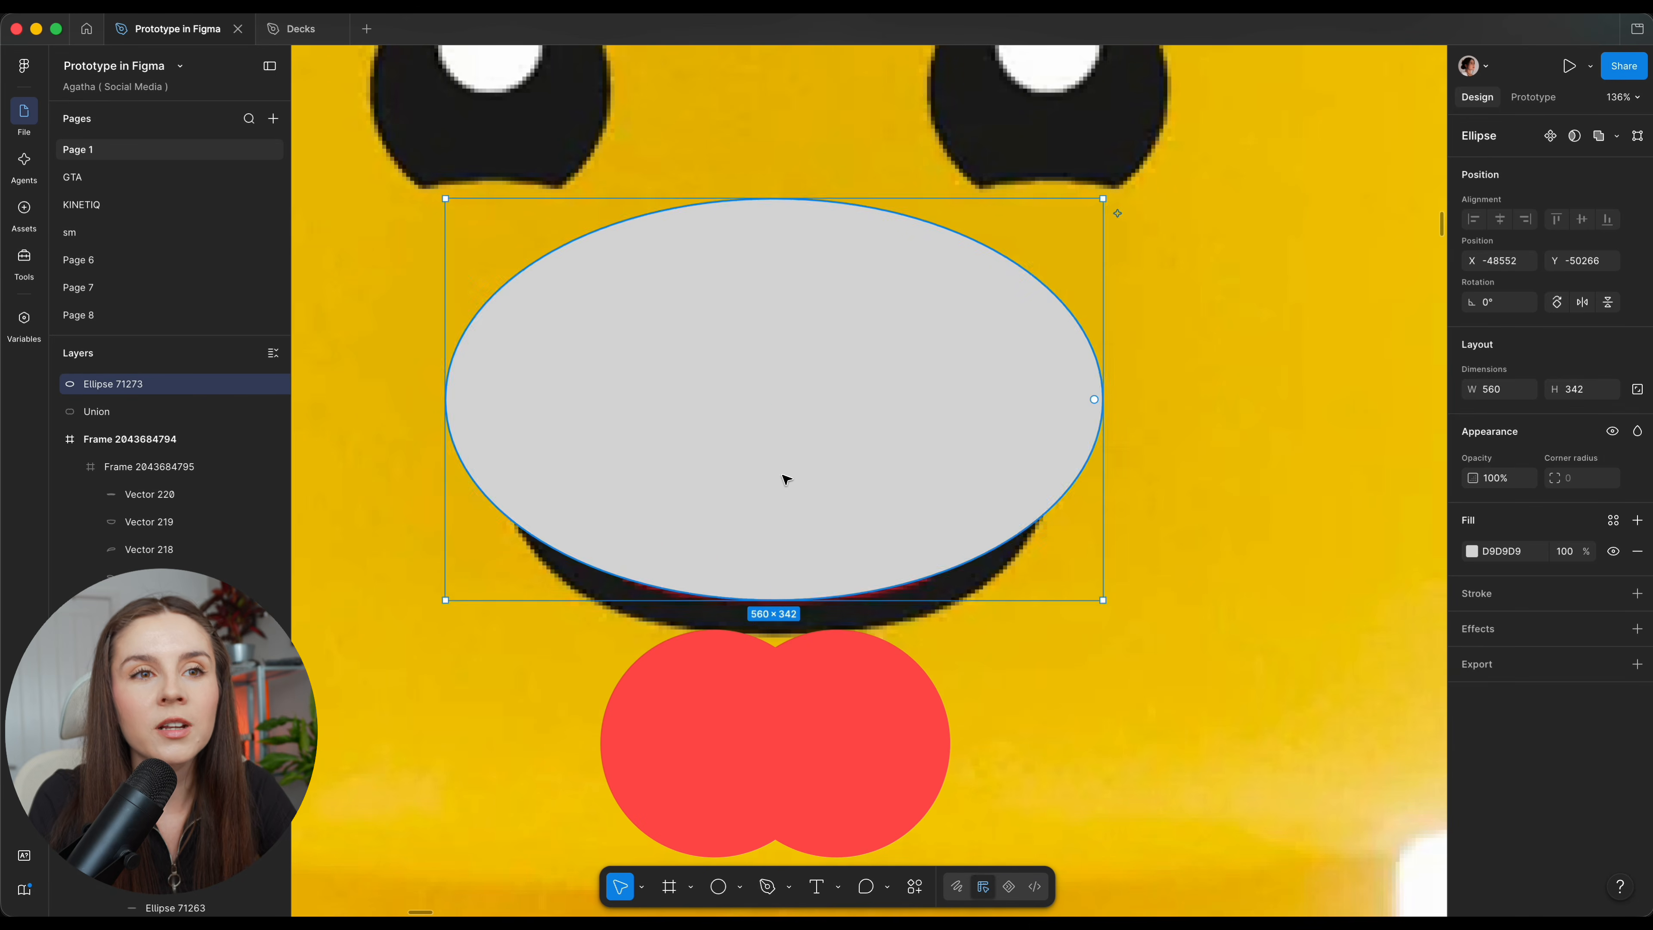
drag(786, 472, 797, 398)
Draw a rectangle over the upper part of the grey ellipse and subtract it to leave only the lower crescent.
click(744, 884)
click(807, 728)
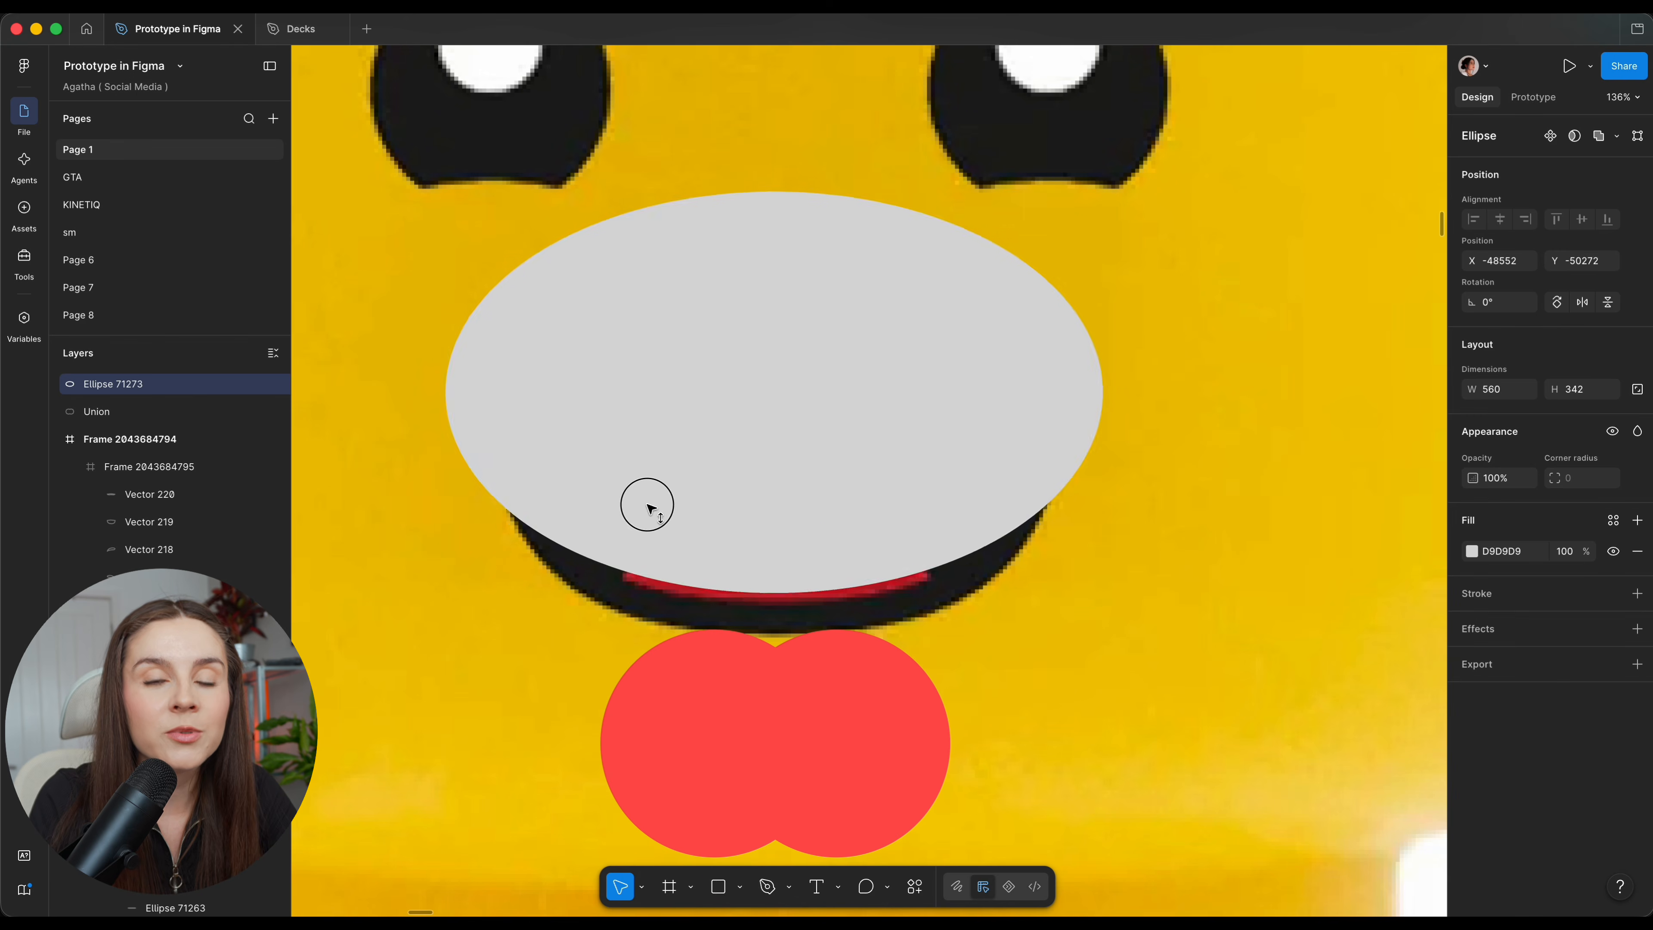
drag(362, 579, 1169, 171)
scroll(1082, 360, down, 3)
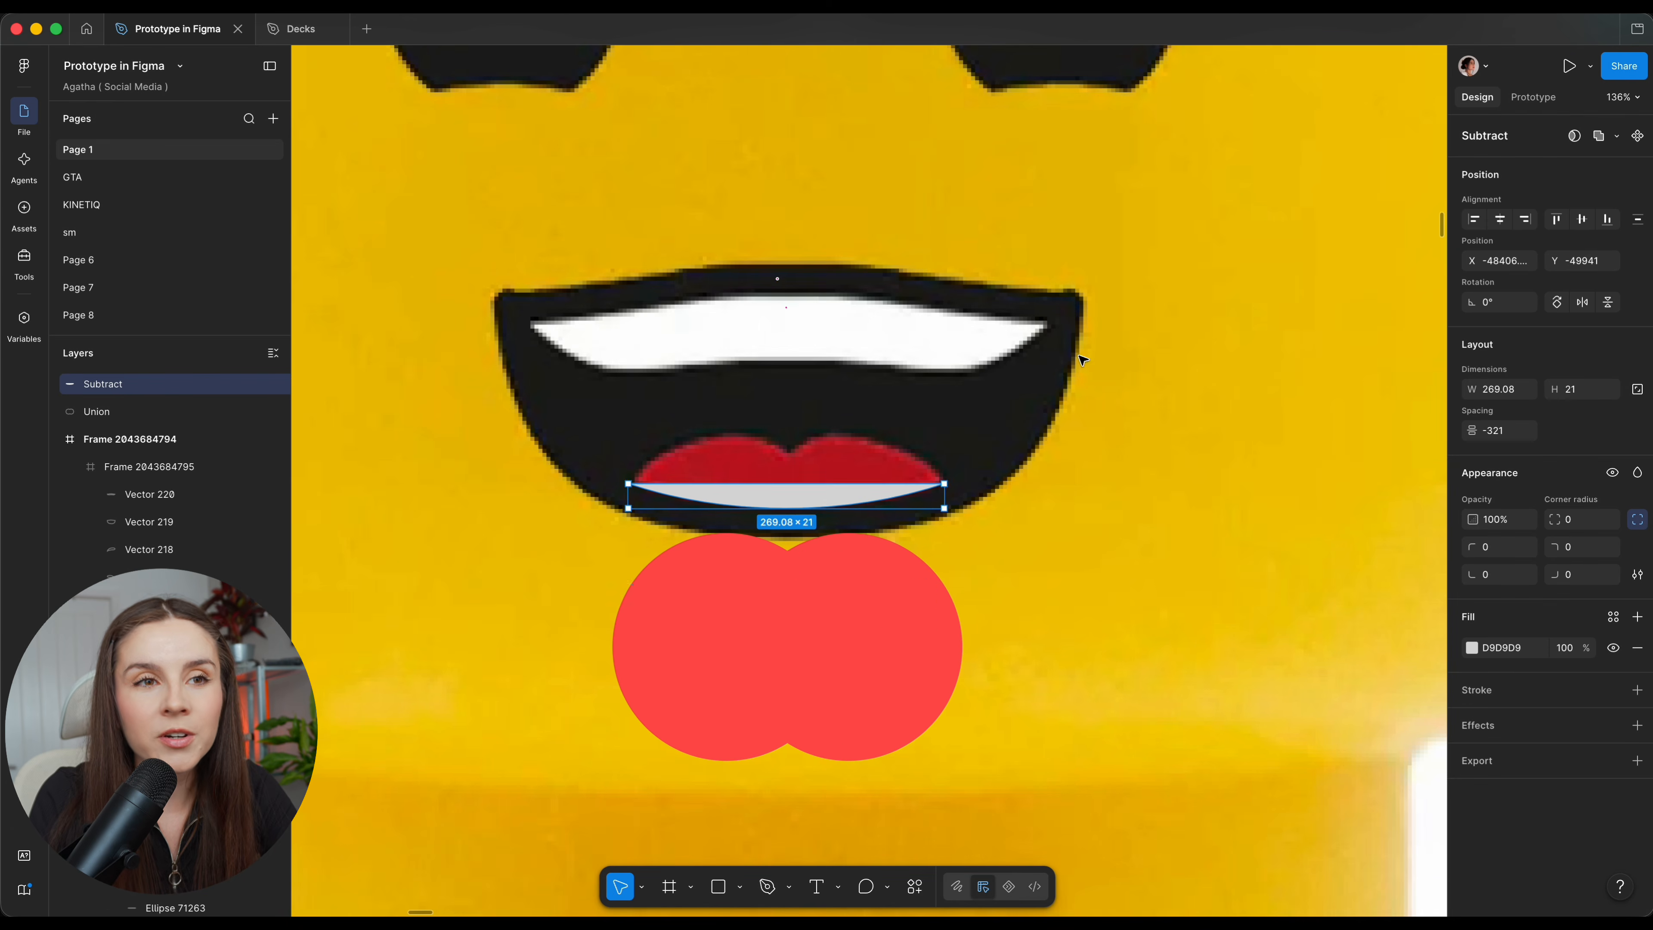
Place the grey crescent over the red tongue shape, try a boolean operation on both, and undo it.
drag(833, 649, 833, 591)
scroll(778, 589, up, 5)
shift+click(820, 717)
click(1616, 135)
click(1594, 196)
key(super+z)
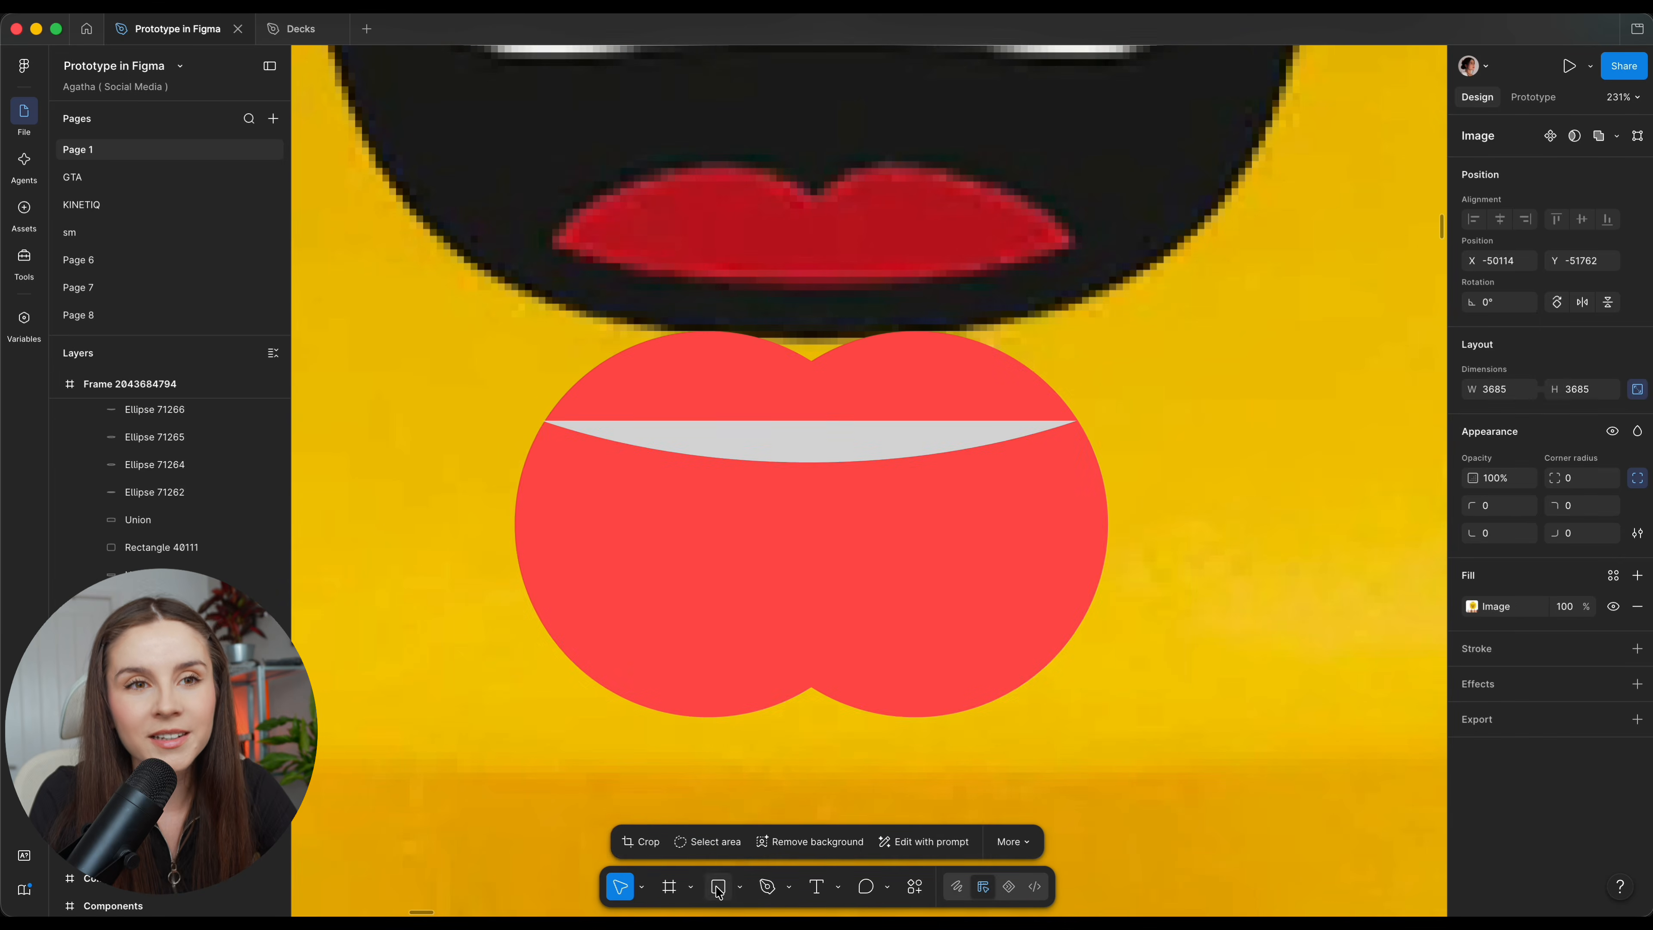
Cut away the tongue's lower part with a rectangle at the crescent's straight edge and union the remainder with the crescent.
click(718, 886)
drag(1182, 735, 514, 420)
click(911, 453)
click(1599, 136)
Fill the tongue shape with BF1521 sampled from the reference tongue.
scroll(1257, 574, down, 3)
click(1473, 647)
click(1263, 730)
click(918, 319)
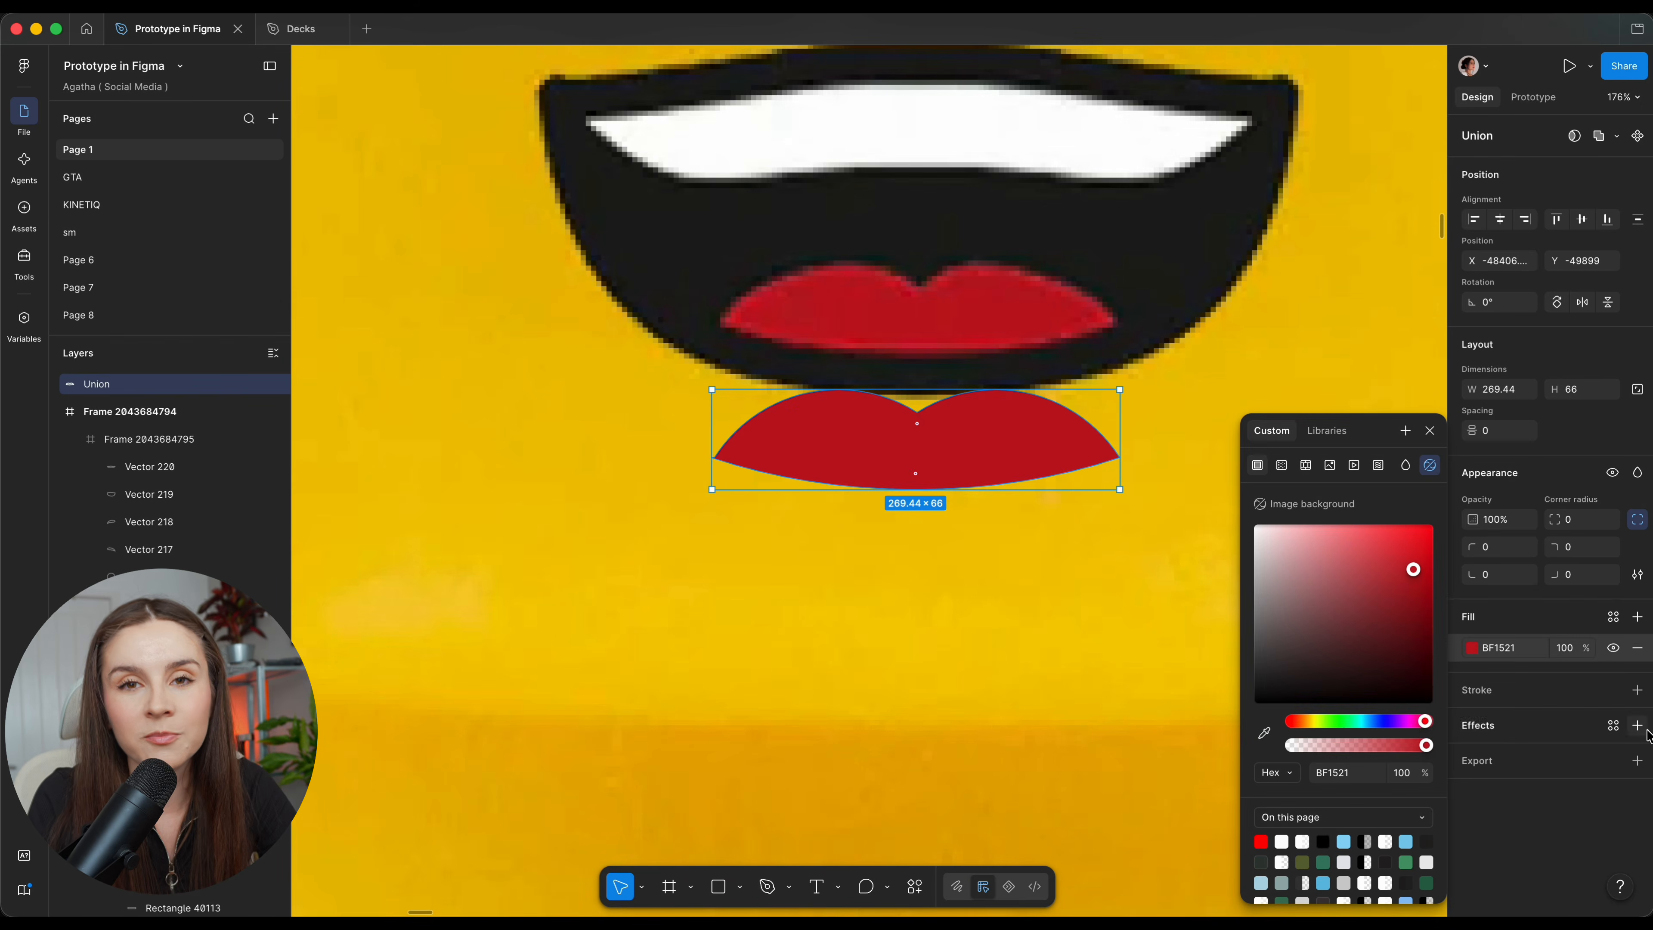
click(1637, 725)
click(1291, 727)
click(1638, 757)
Add an inside stroke of weight 1 to the tongue in FFFFFF at 13% opacity.
click(1637, 690)
click(1472, 722)
drag(1288, 567, 1100, 454)
drag(1425, 745, 1322, 746)
click(926, 628)
Move the finished tongue into place in the mouth.
click(879, 704)
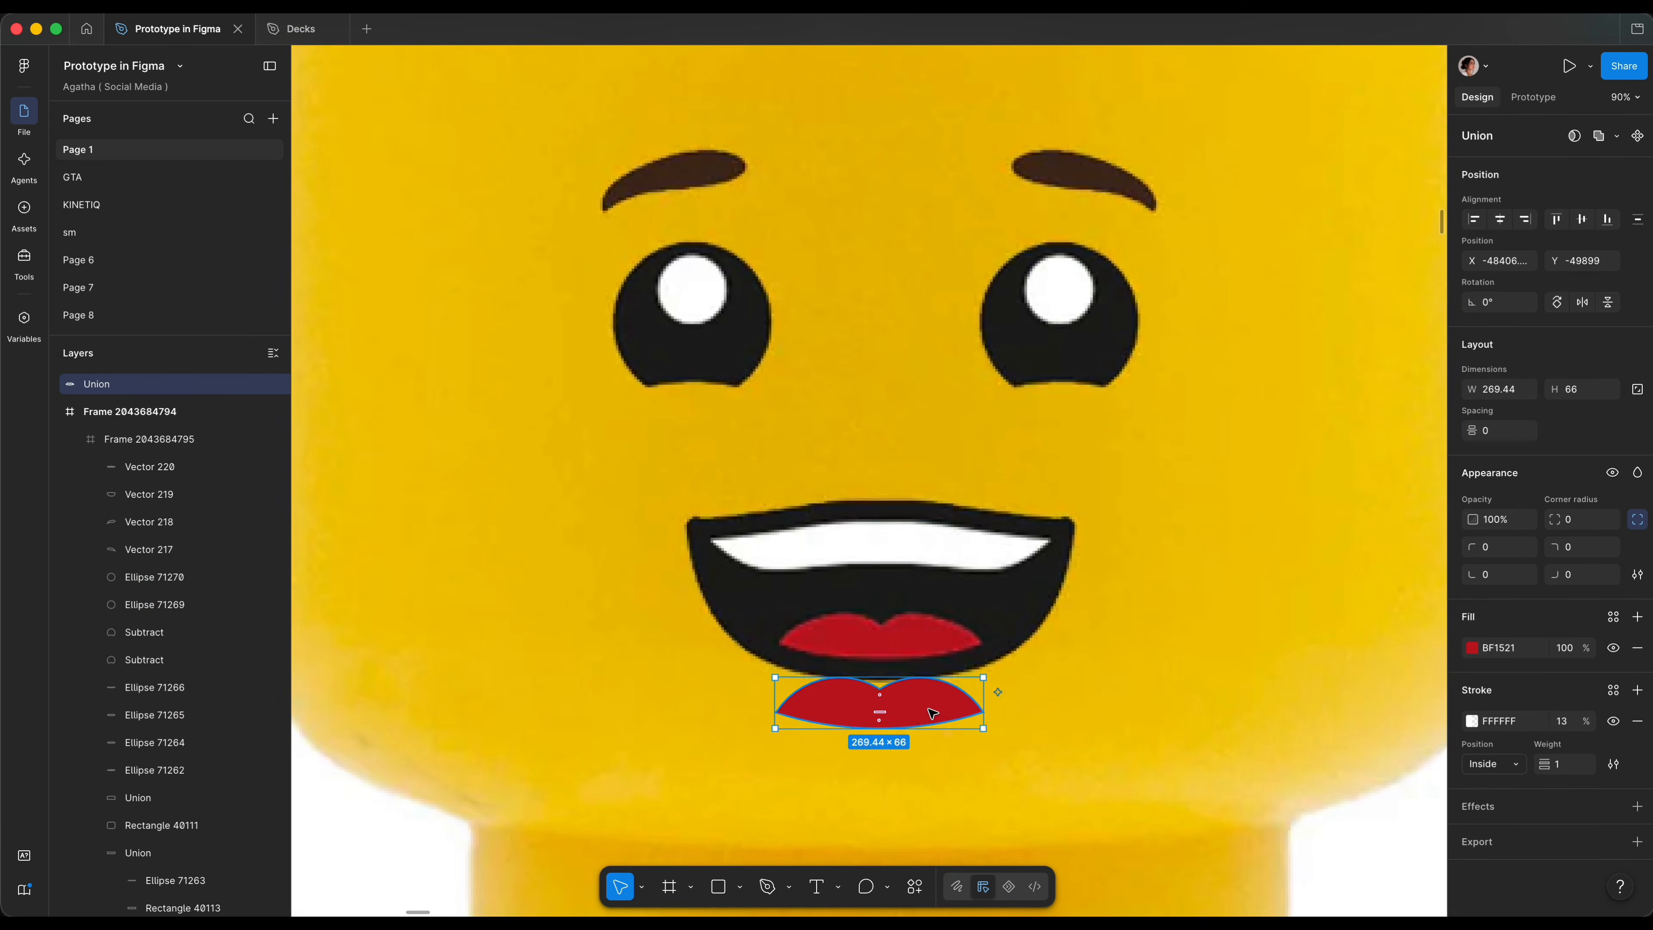
drag(878, 704, 1059, 613)
scroll(1059, 614, down, 5)
click(878, 742)
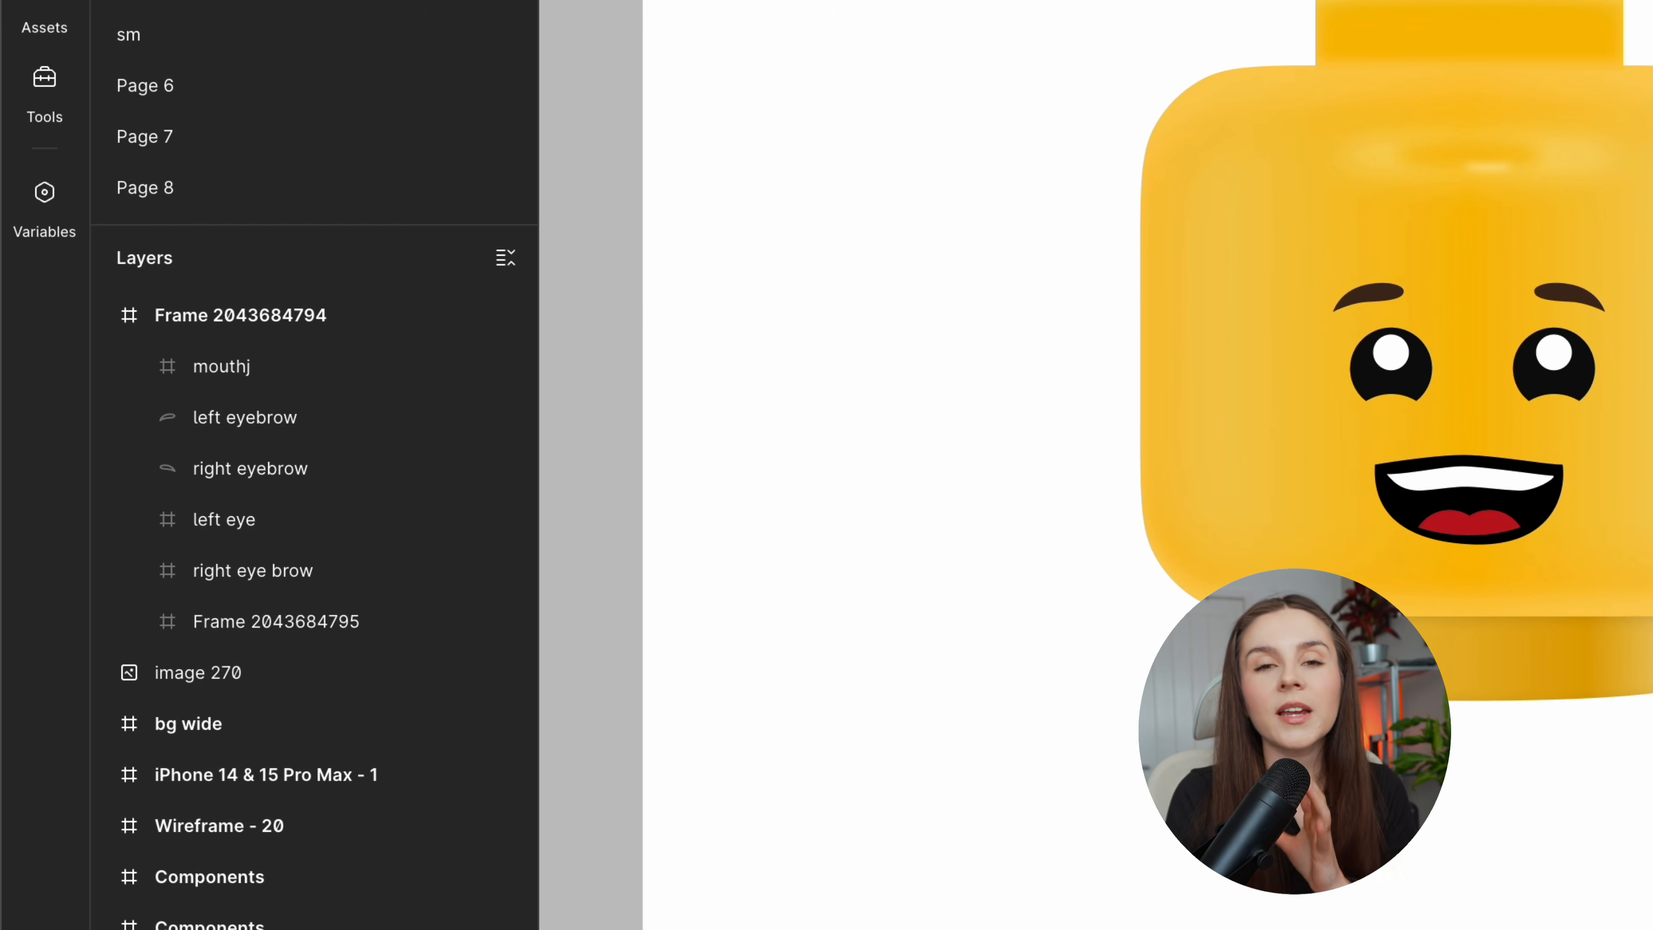
Select the head together with its mouth, eyes and eyebrows and group them.
drag(774, 4, 1432, 495)
right_click(1556, 566)
click(1576, 547)
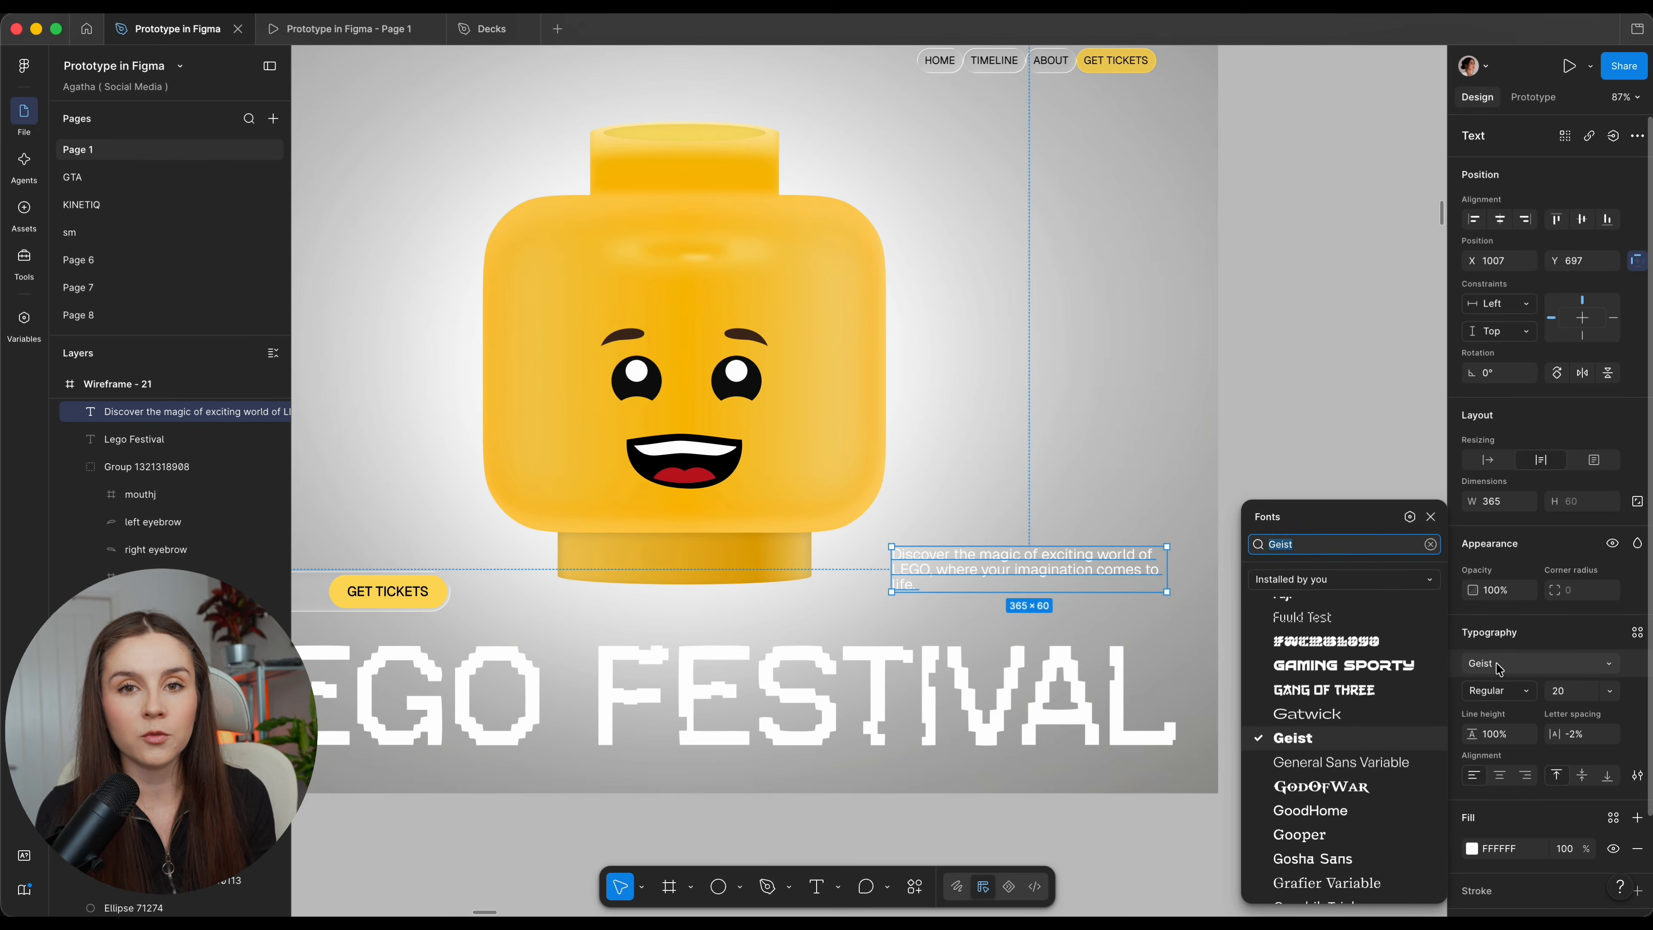
Set the description text beside the head to Anti Pixel Sans at size 28 and nudge it slightly to the left.
text(an)
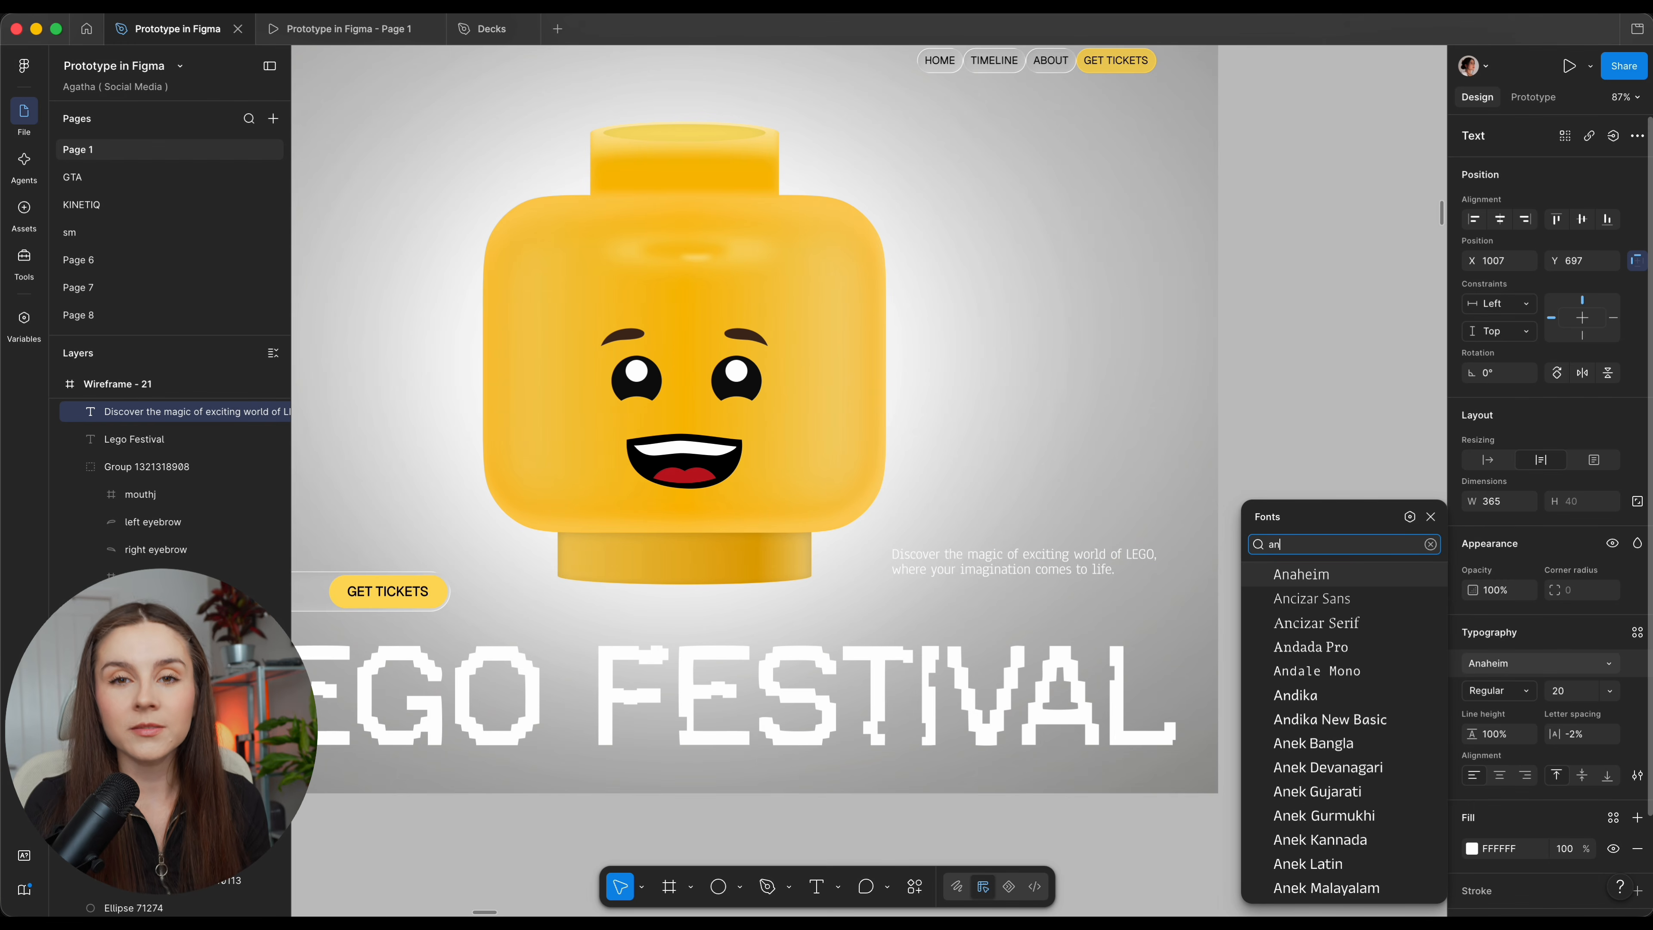
text(ti)
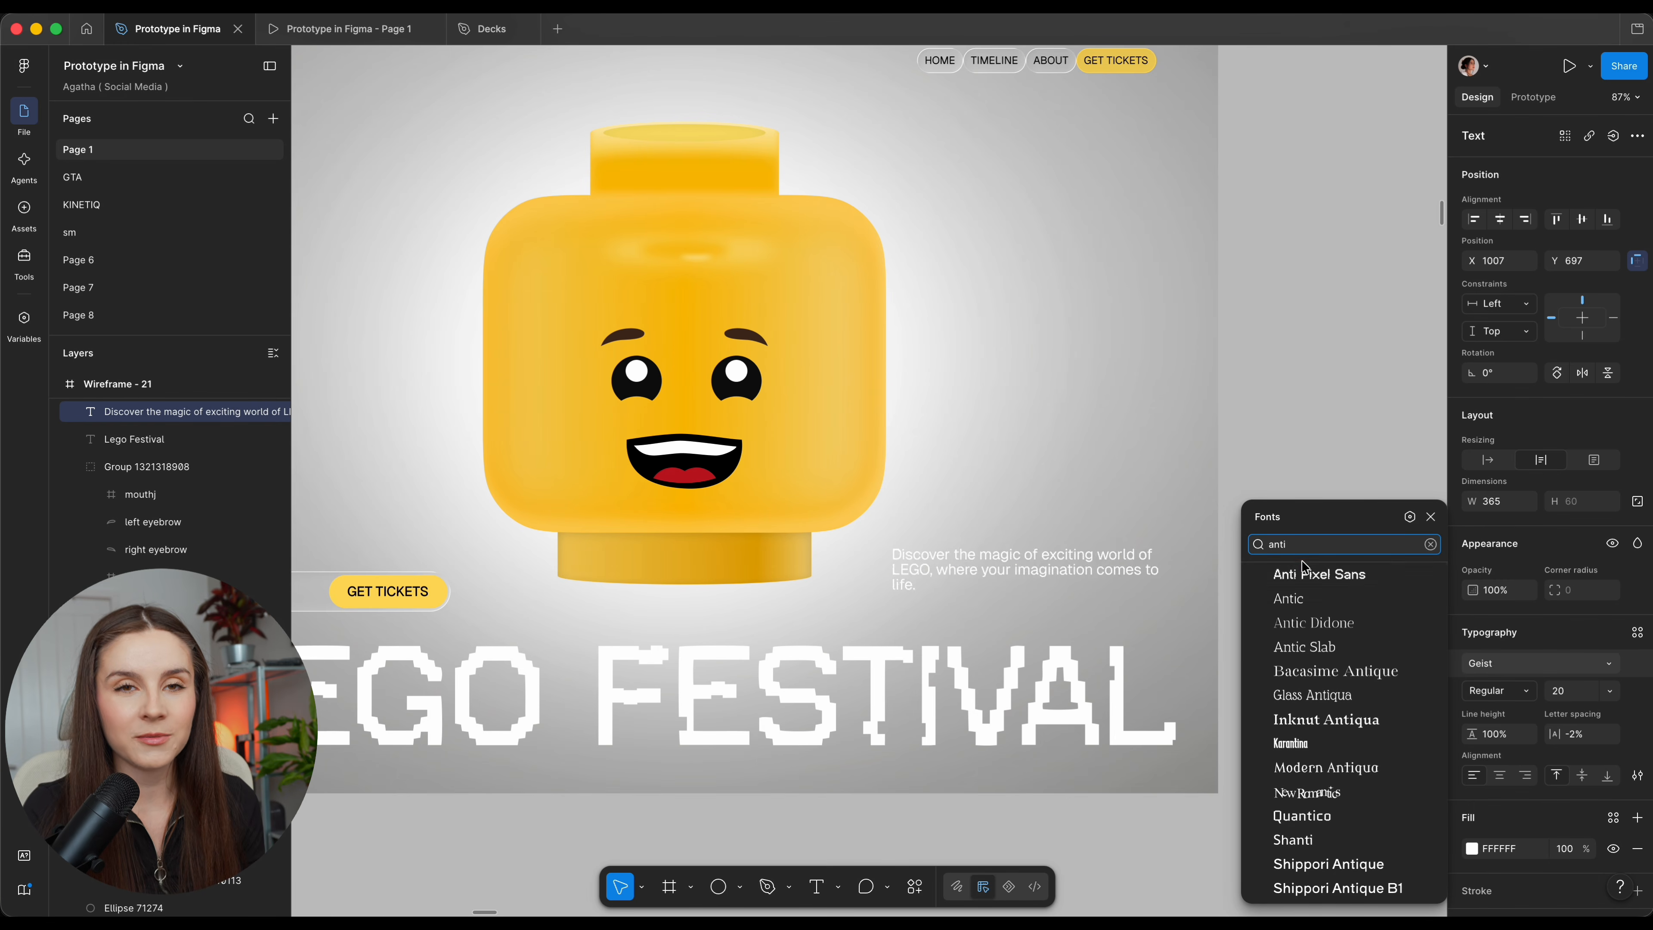
click(1306, 573)
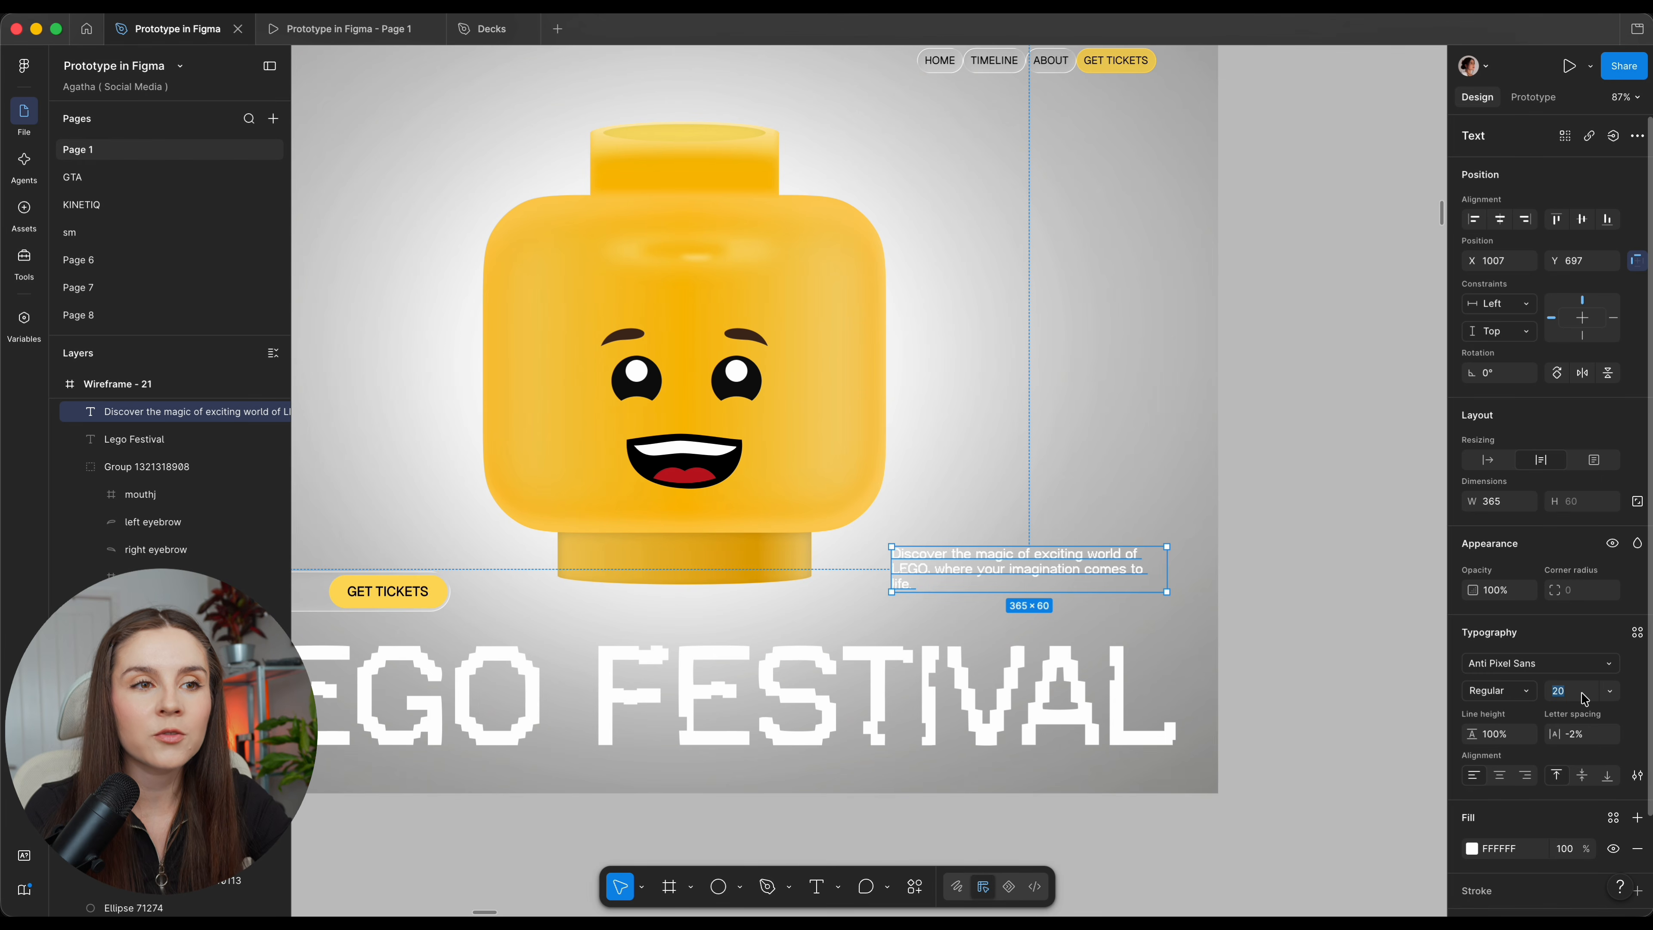
text(28)
key(Return)
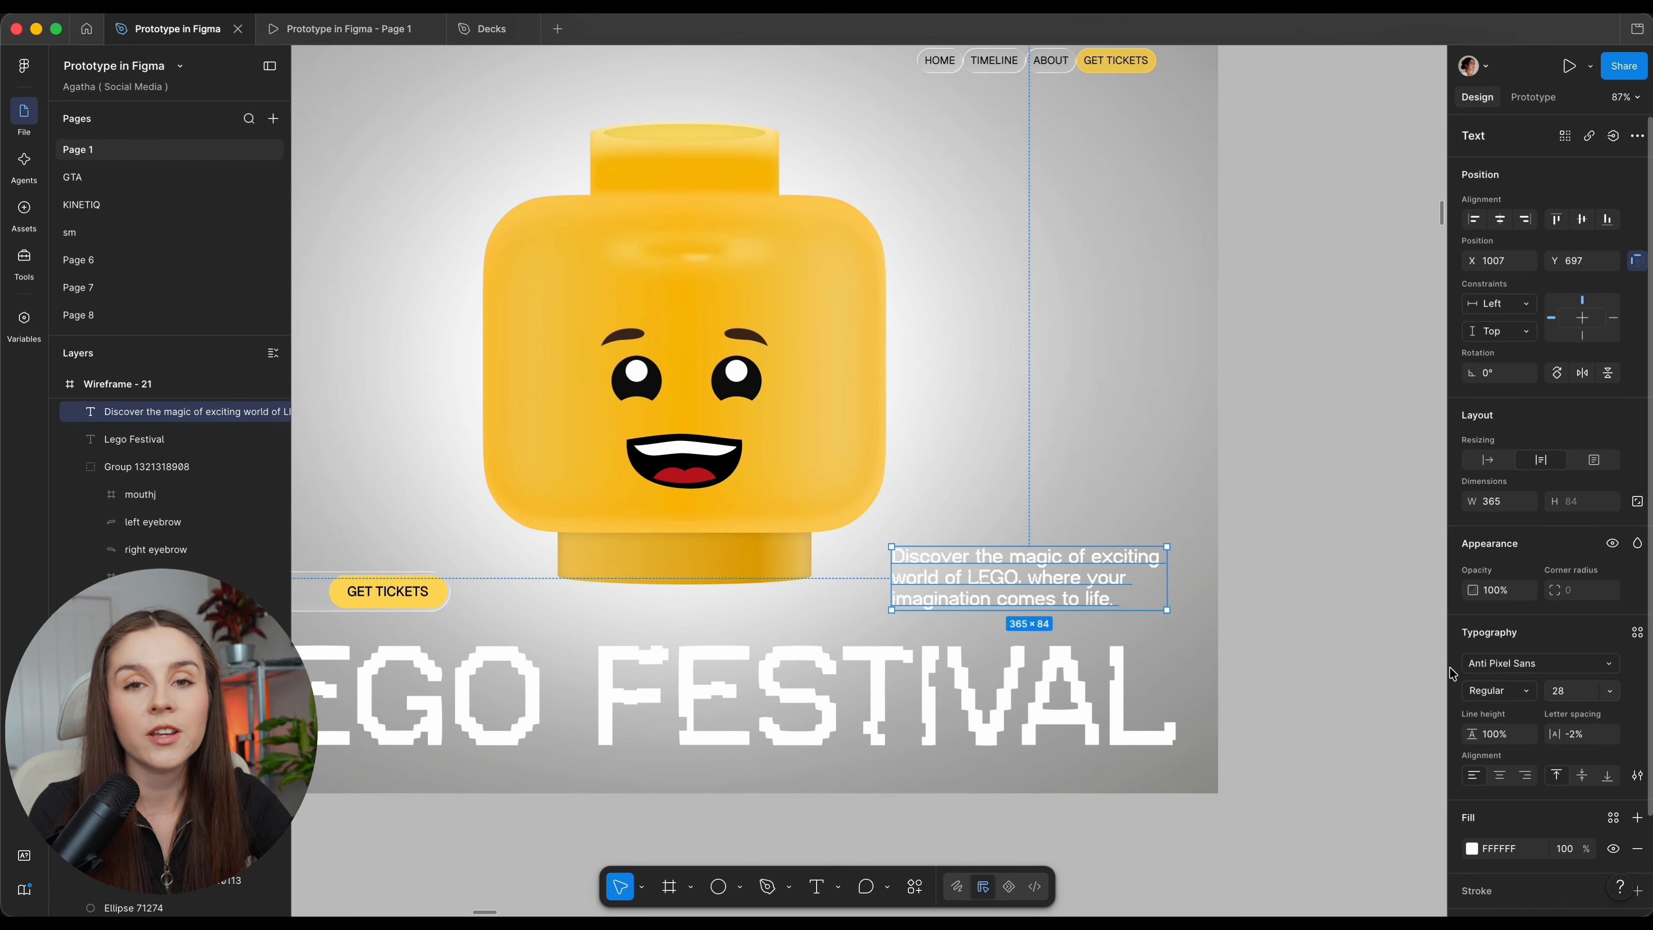
scroll(974, 540, down, 3)
scroll(978, 547, left, 2)
drag(1048, 587, 1042, 589)
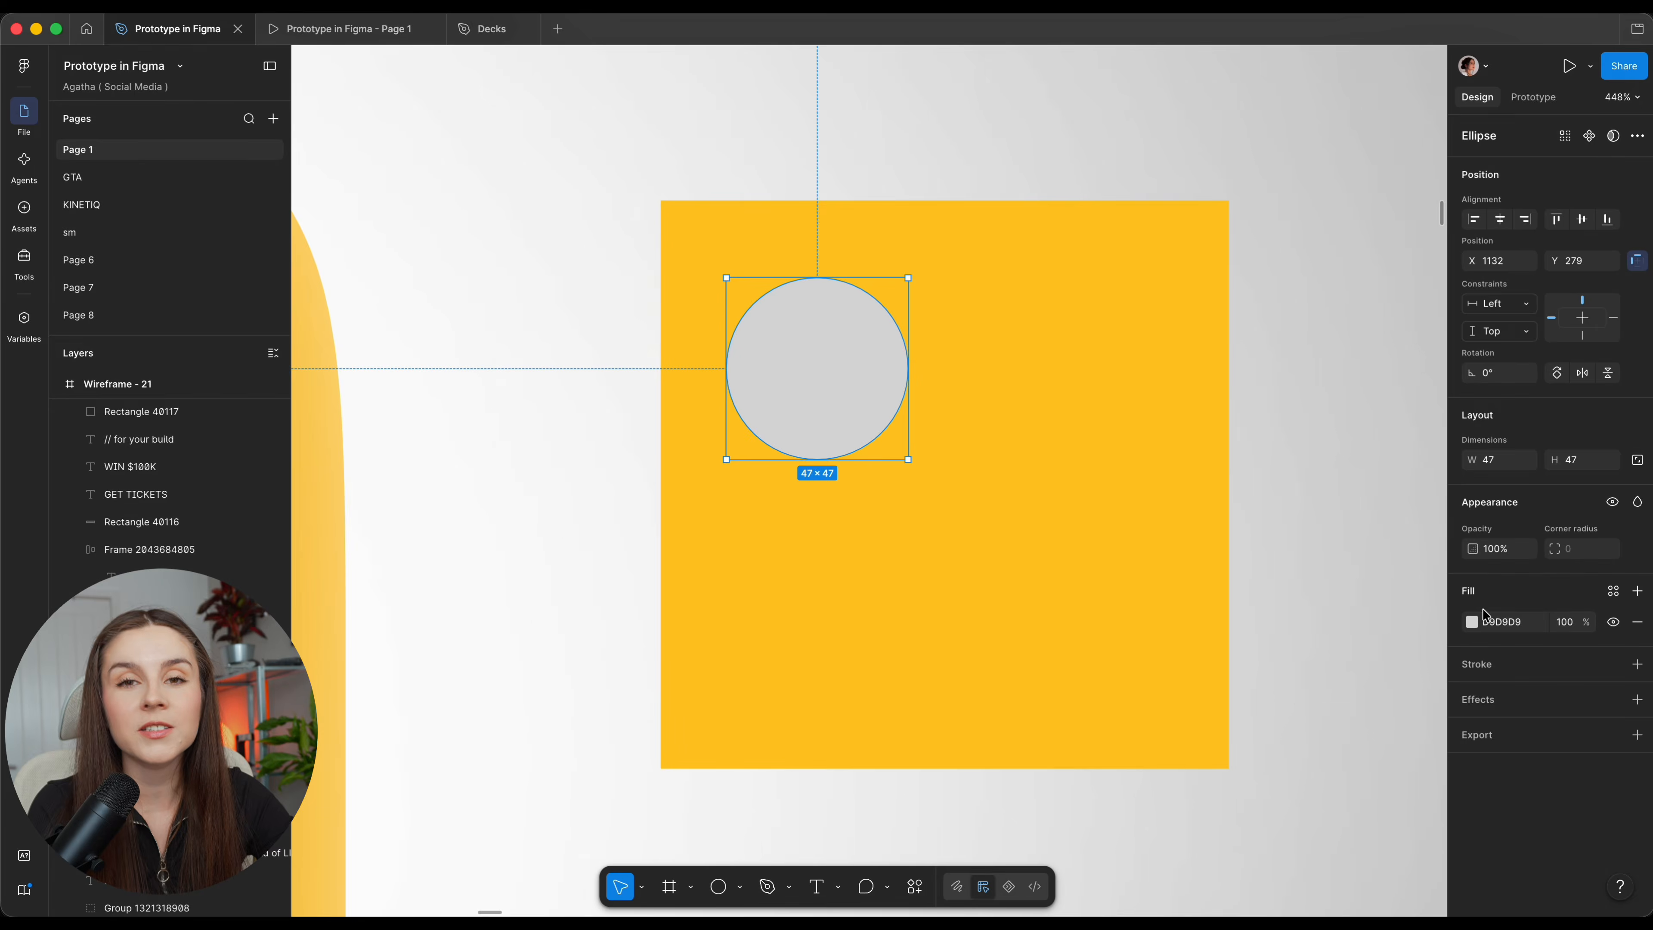
Fill the grey circle on the yellow square with FFC922 sampled from the square.
click(1471, 622)
key(i)
click(1172, 707)
Add a drop shadow to the circle with X 1, Y 1 and blur 0.
click(1637, 699)
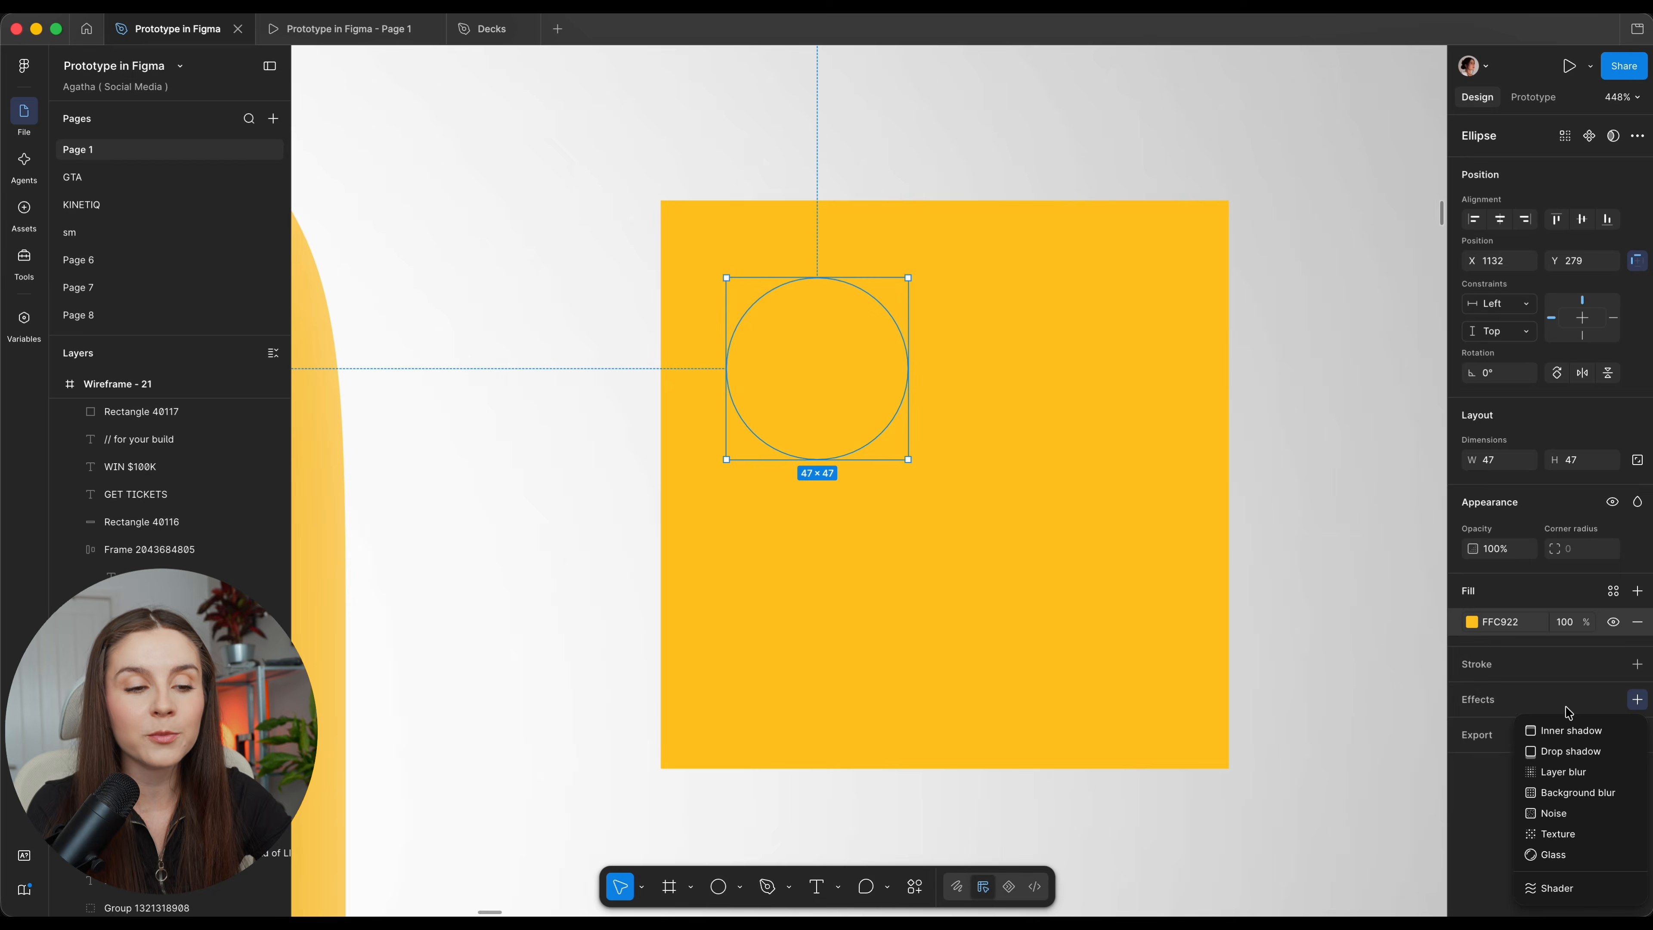
click(1568, 751)
key(Return)
scroll(893, 492, up, 3)
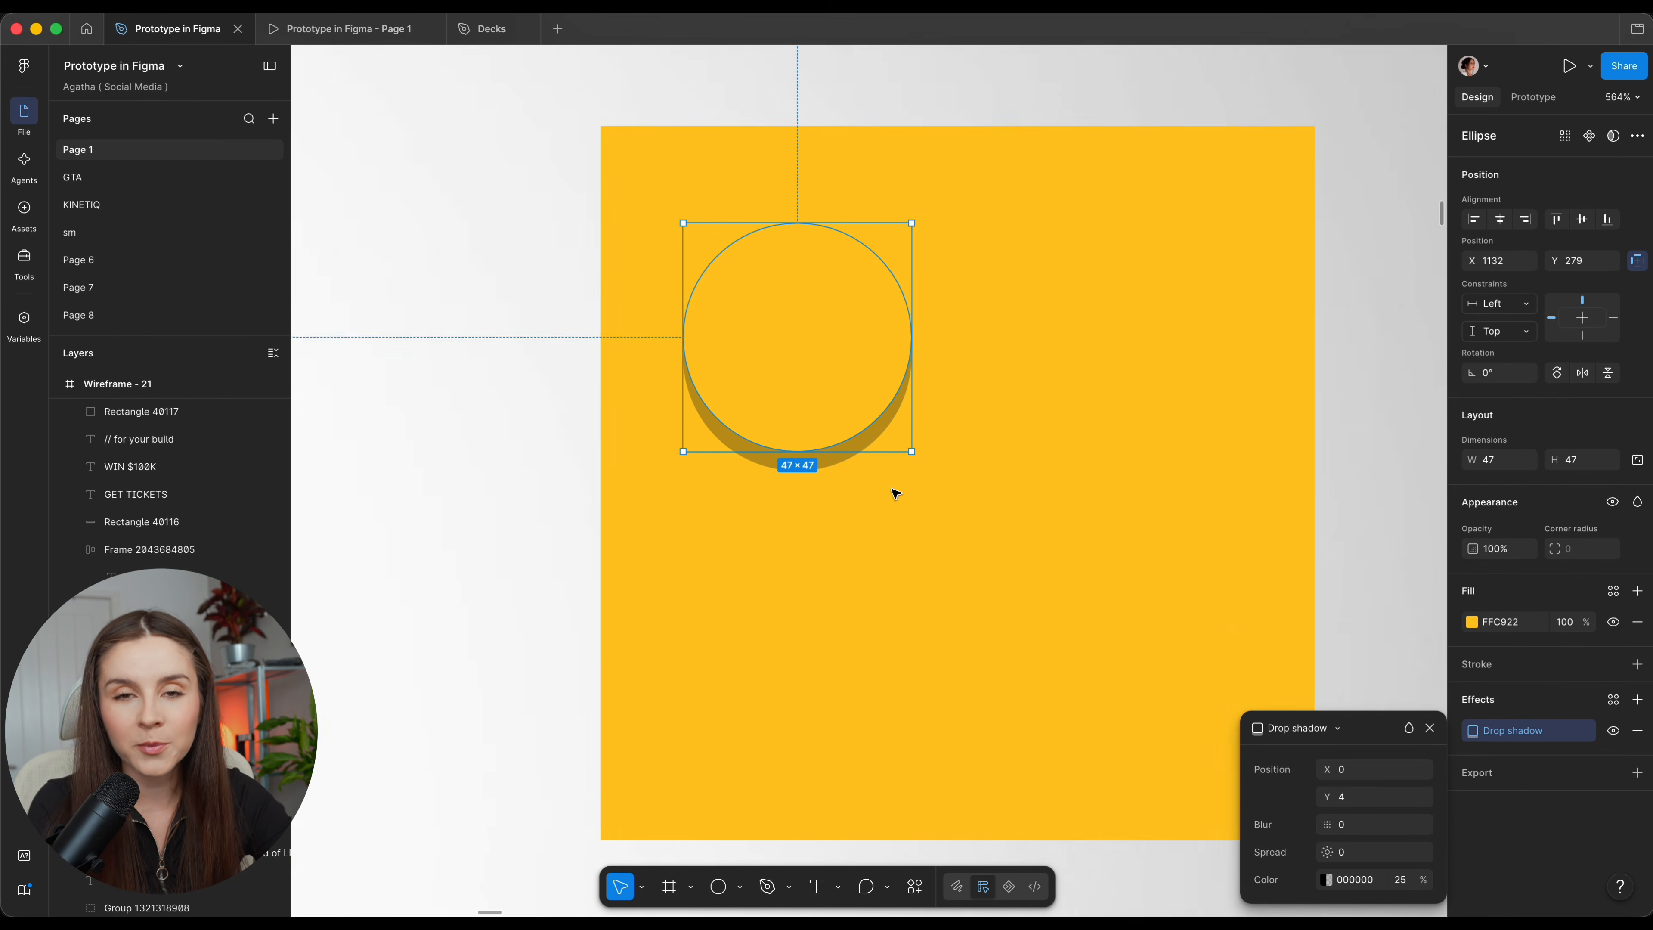
scroll(892, 492, up, 2)
text(1)
click(1350, 774)
text(1)
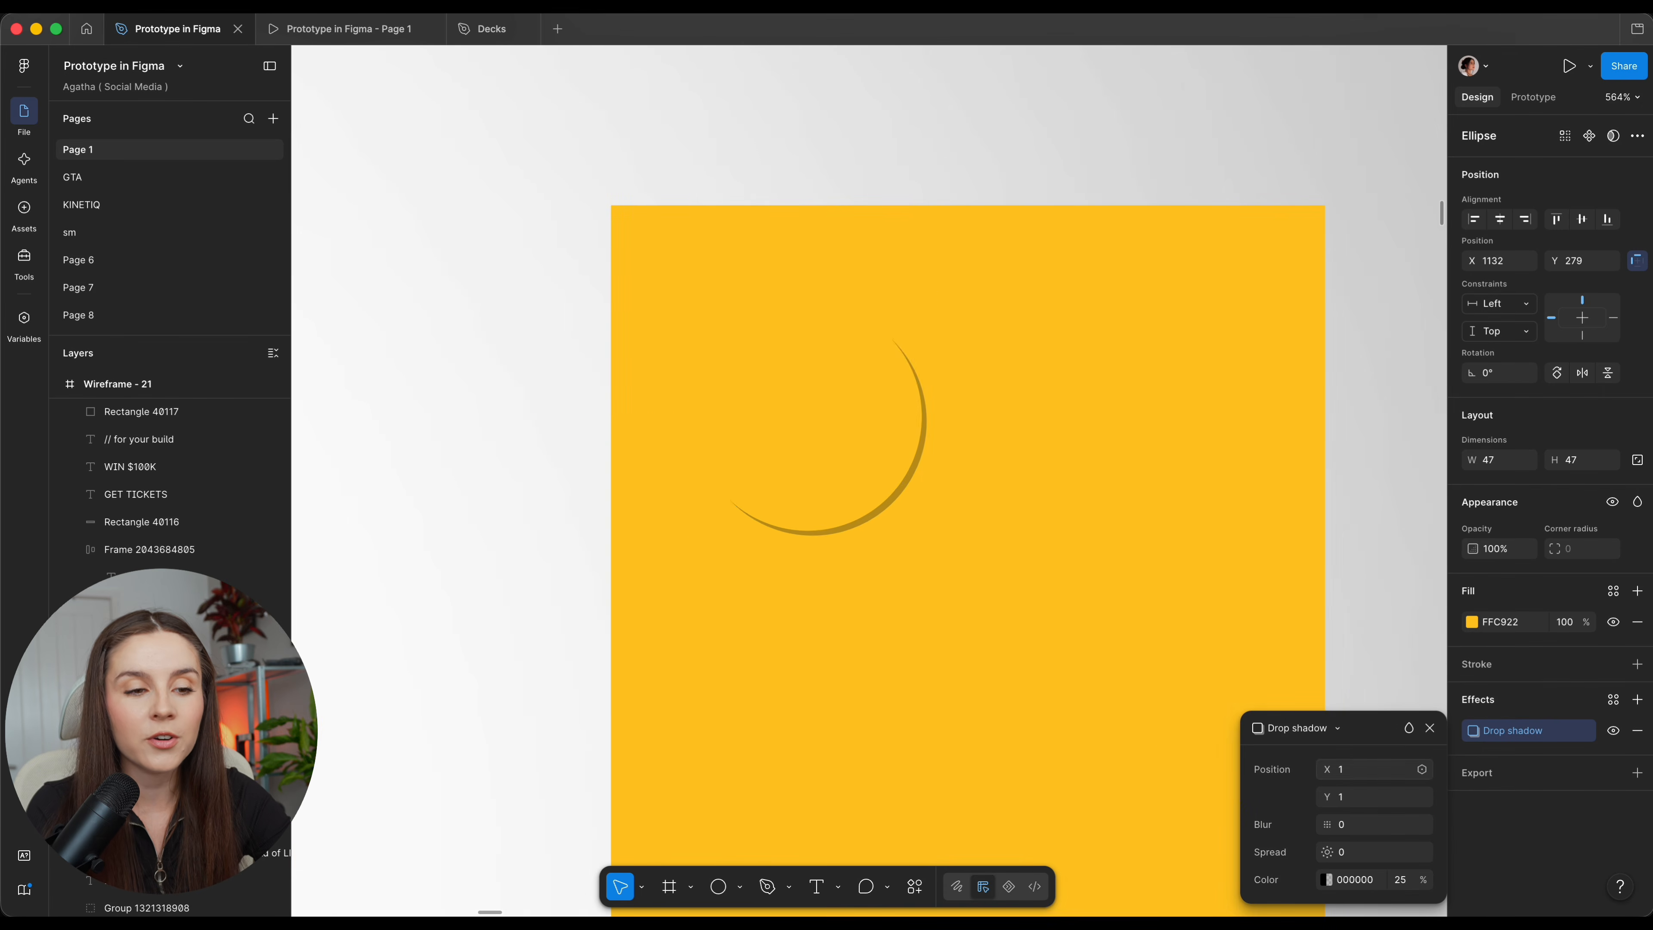
Give the circle a 000000 stroke at 5% opacity.
click(1637, 664)
text(5)
key(Return)
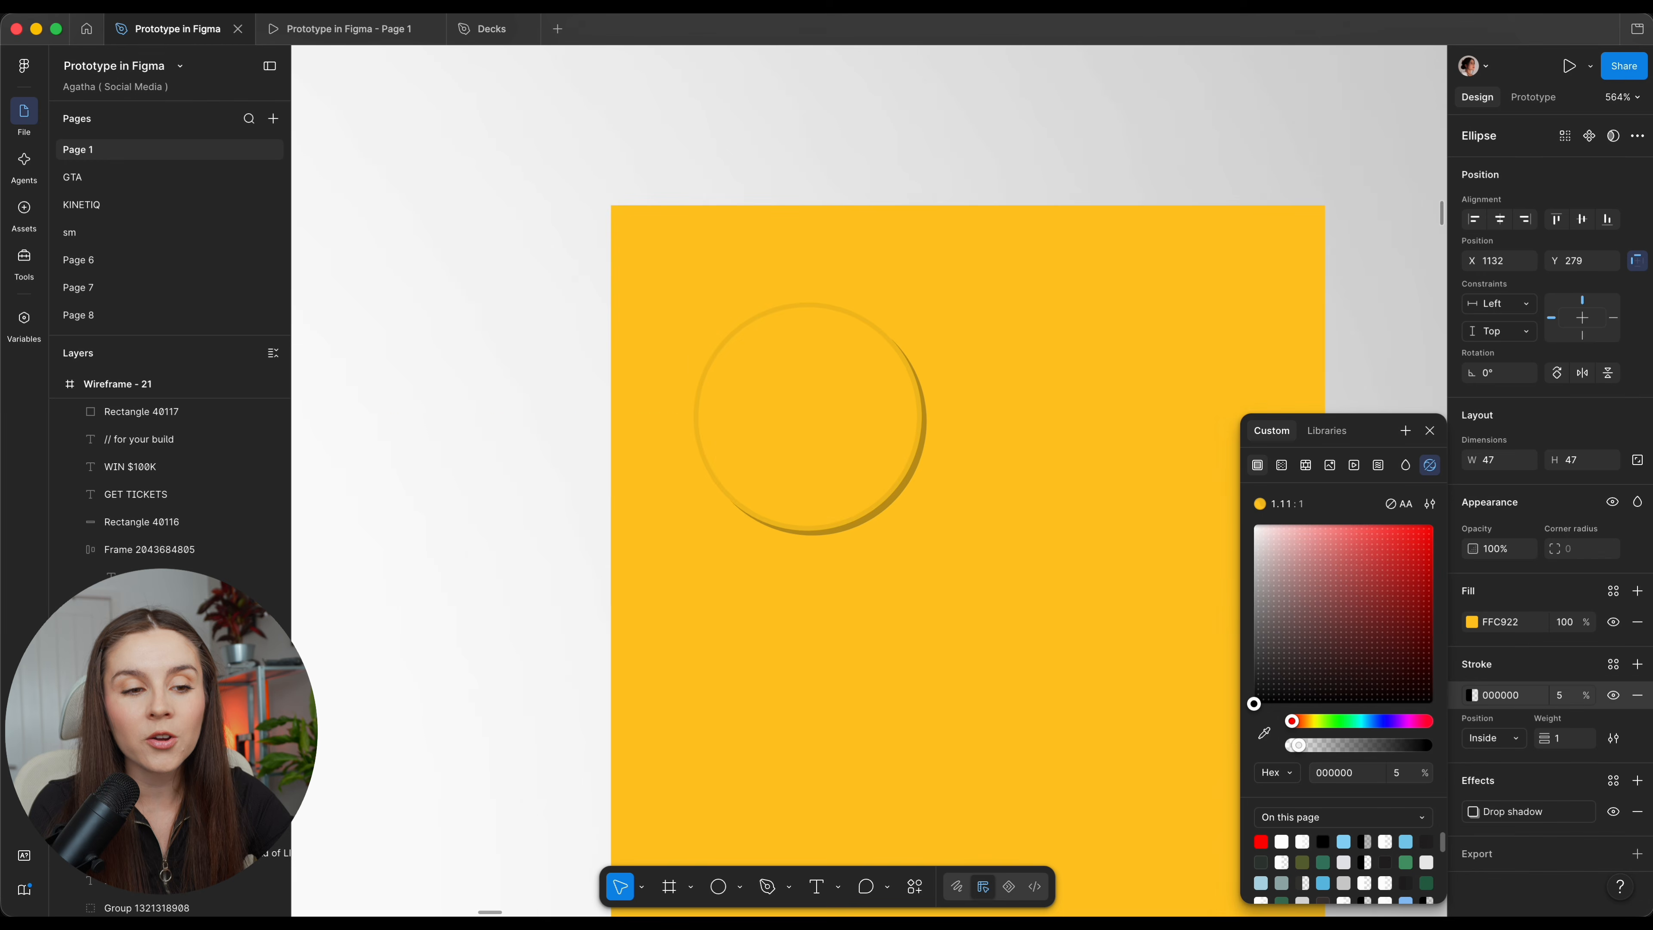
scroll(849, 573, down, 5)
key(Escape)
scroll(826, 498, right, 3)
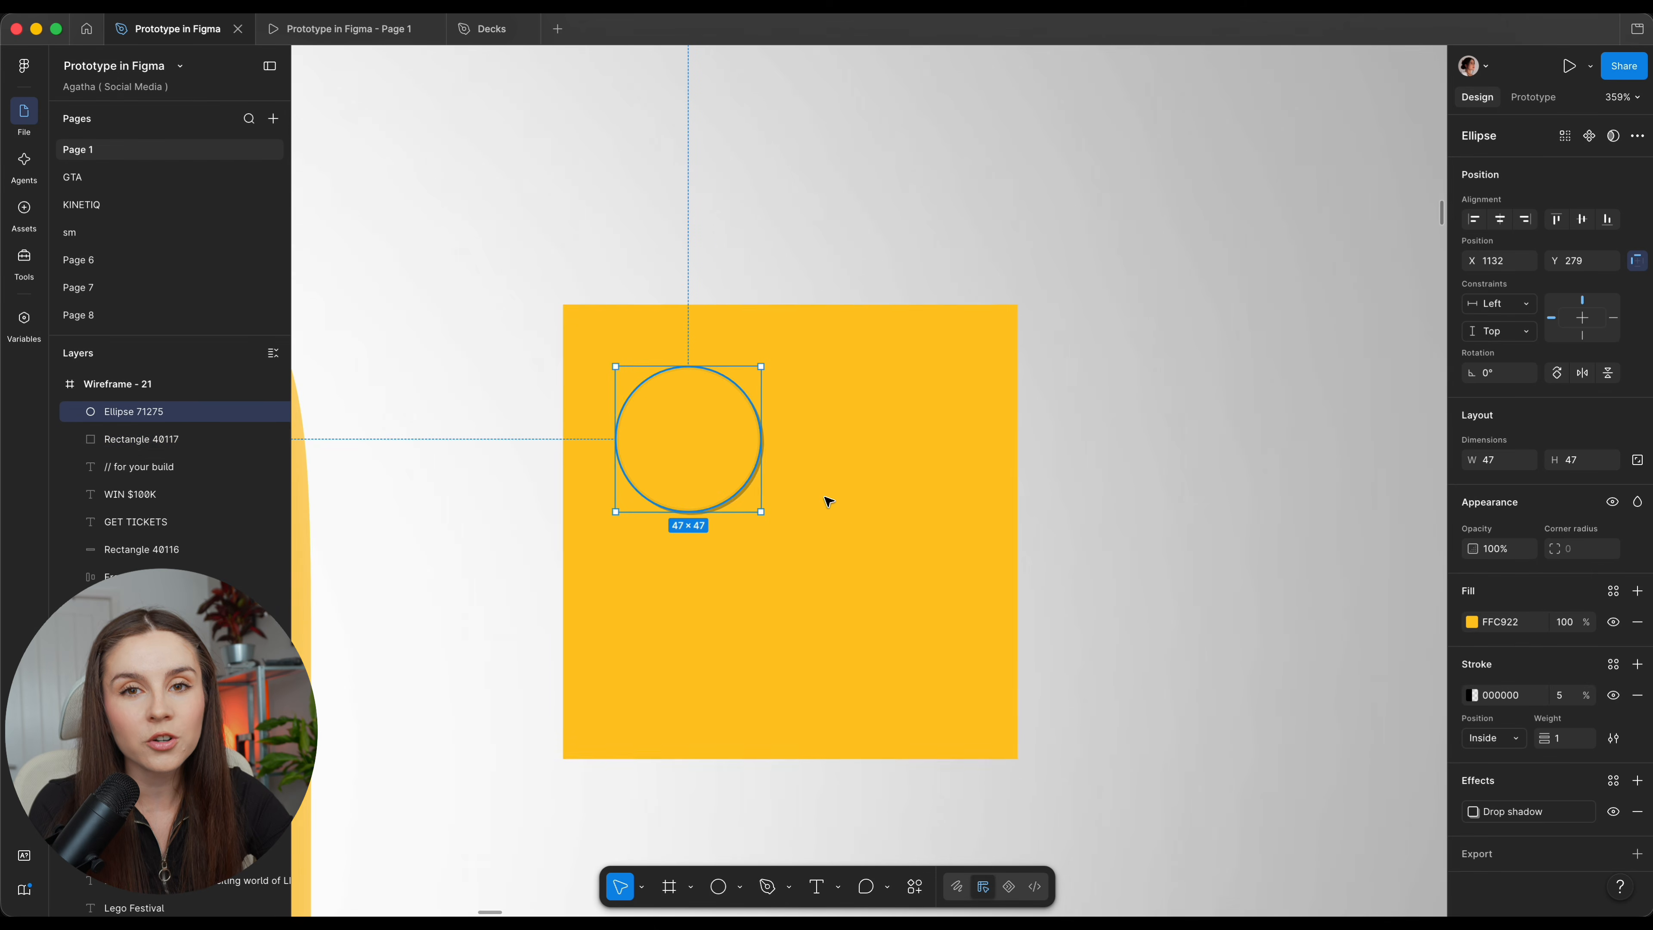
Duplicate the stud circle on the yellow square and select the studs together with the square.
alt+drag(691, 439, 694, 635)
scroll(693, 635, down, 3)
scroll(693, 634, down, 1)
shift+click(815, 635)
shift+click(793, 528)
shift+click(690, 511)
shift+click(756, 583)
right_click(759, 582)
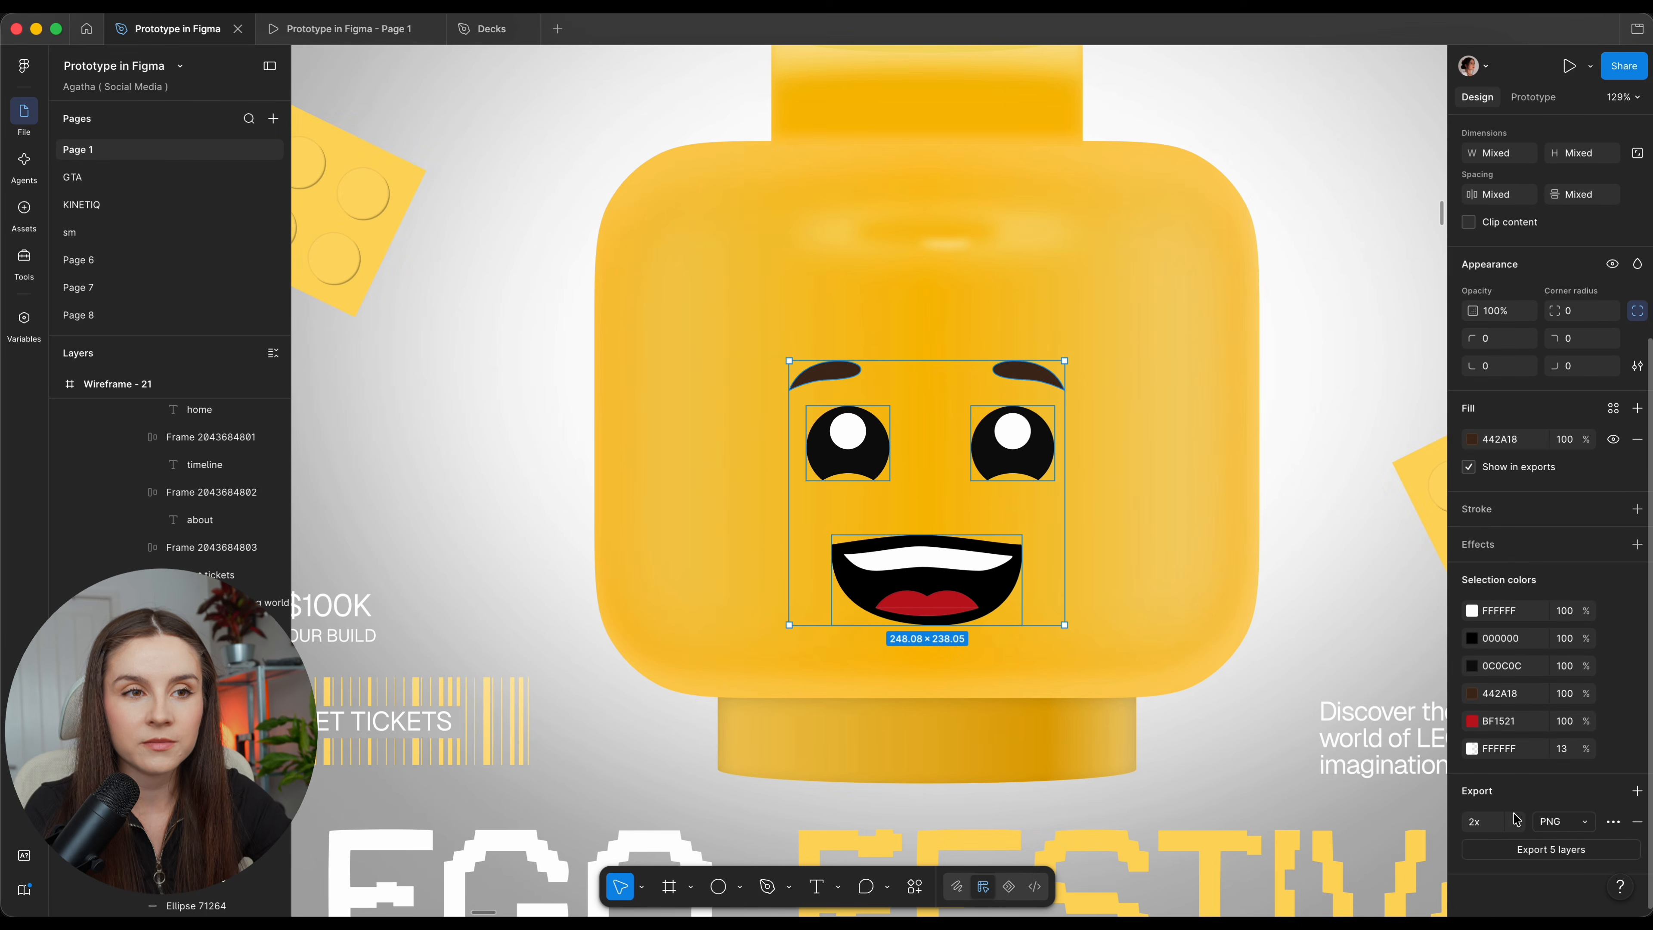
Export the five selected face layers as PNG files at 2x.
click(1550, 849)
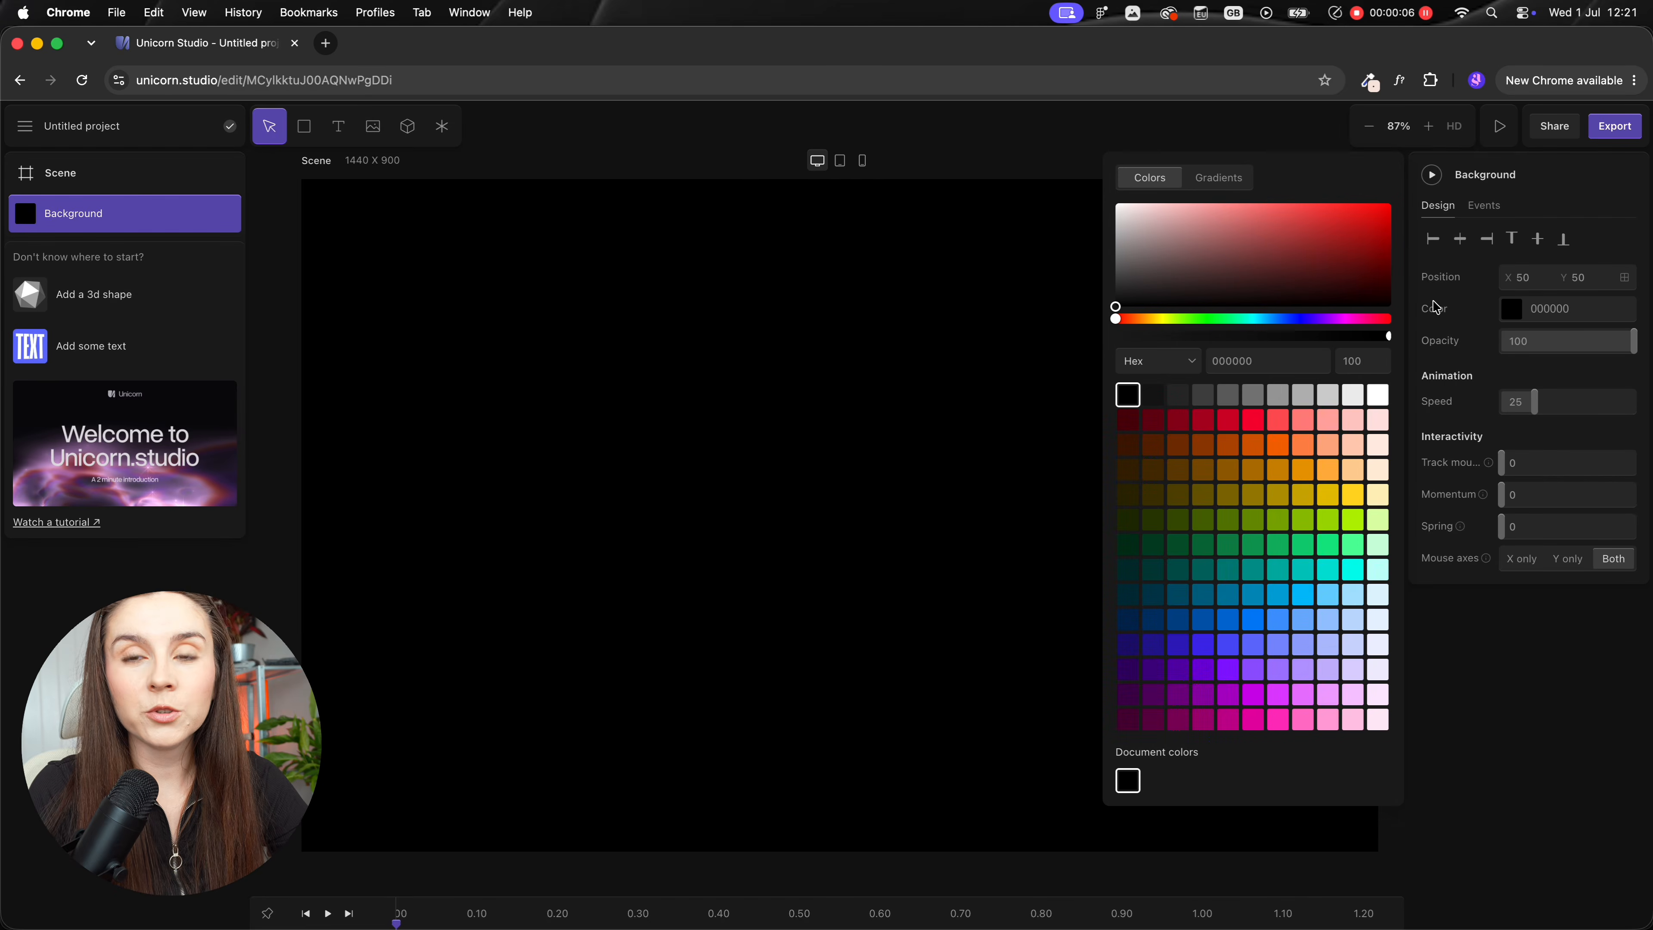
Switch to Unicorn Studio and set the scene background to the black-to-white radial gradient with angle 66.
click(1228, 184)
click(1158, 229)
click(1148, 262)
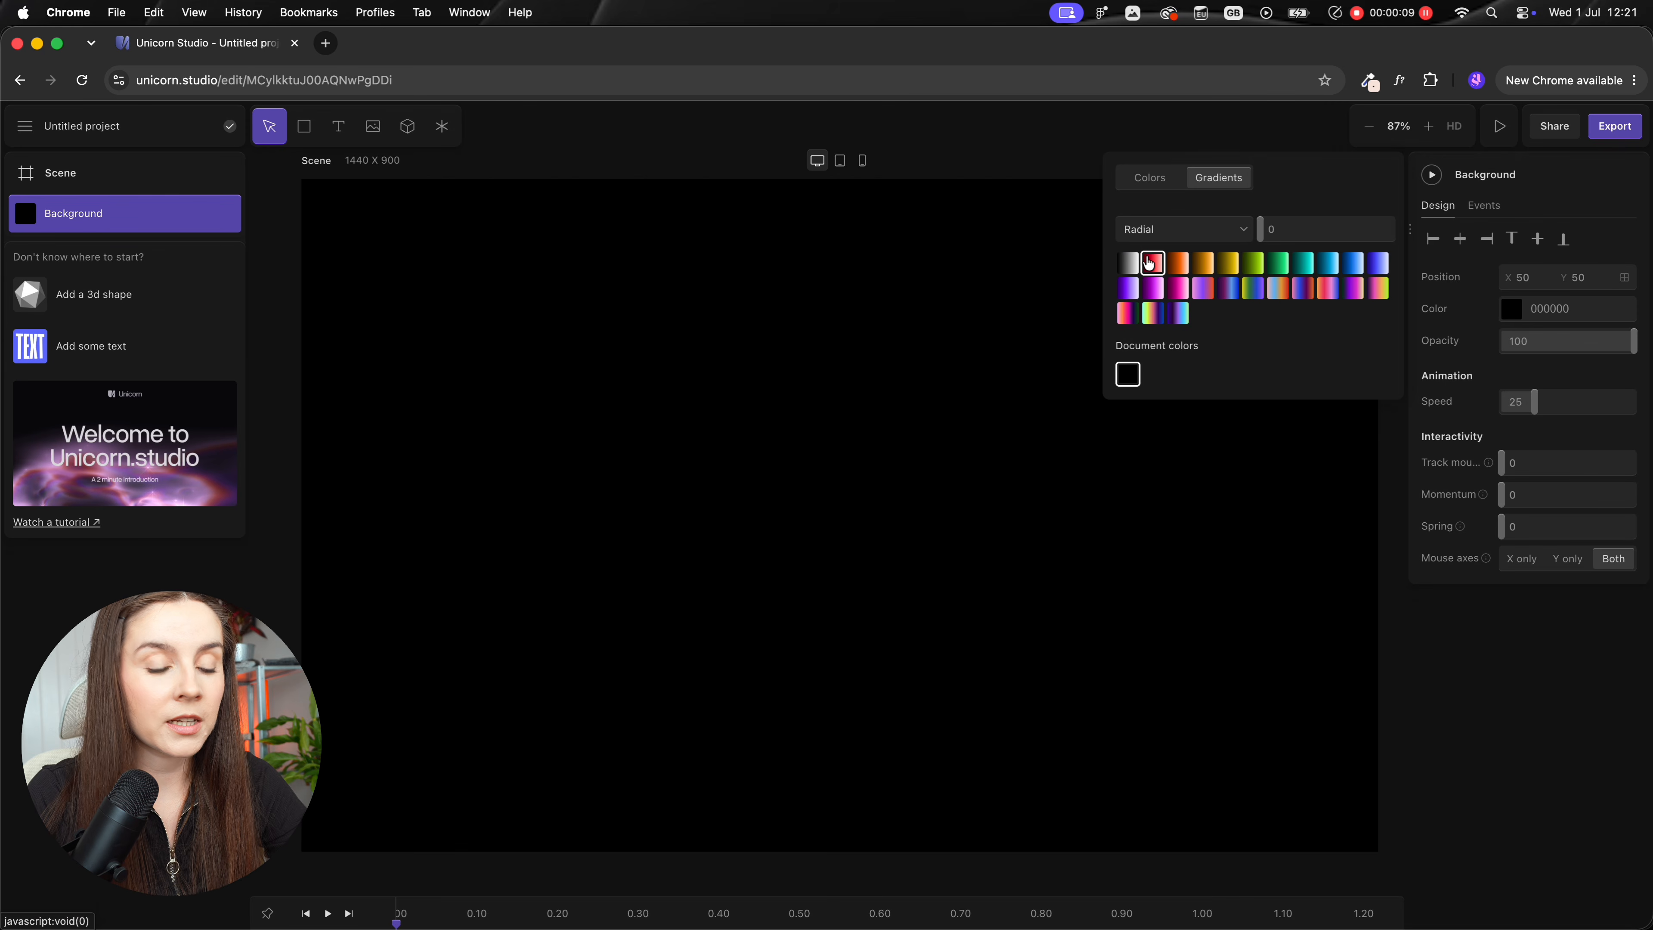
click(1127, 266)
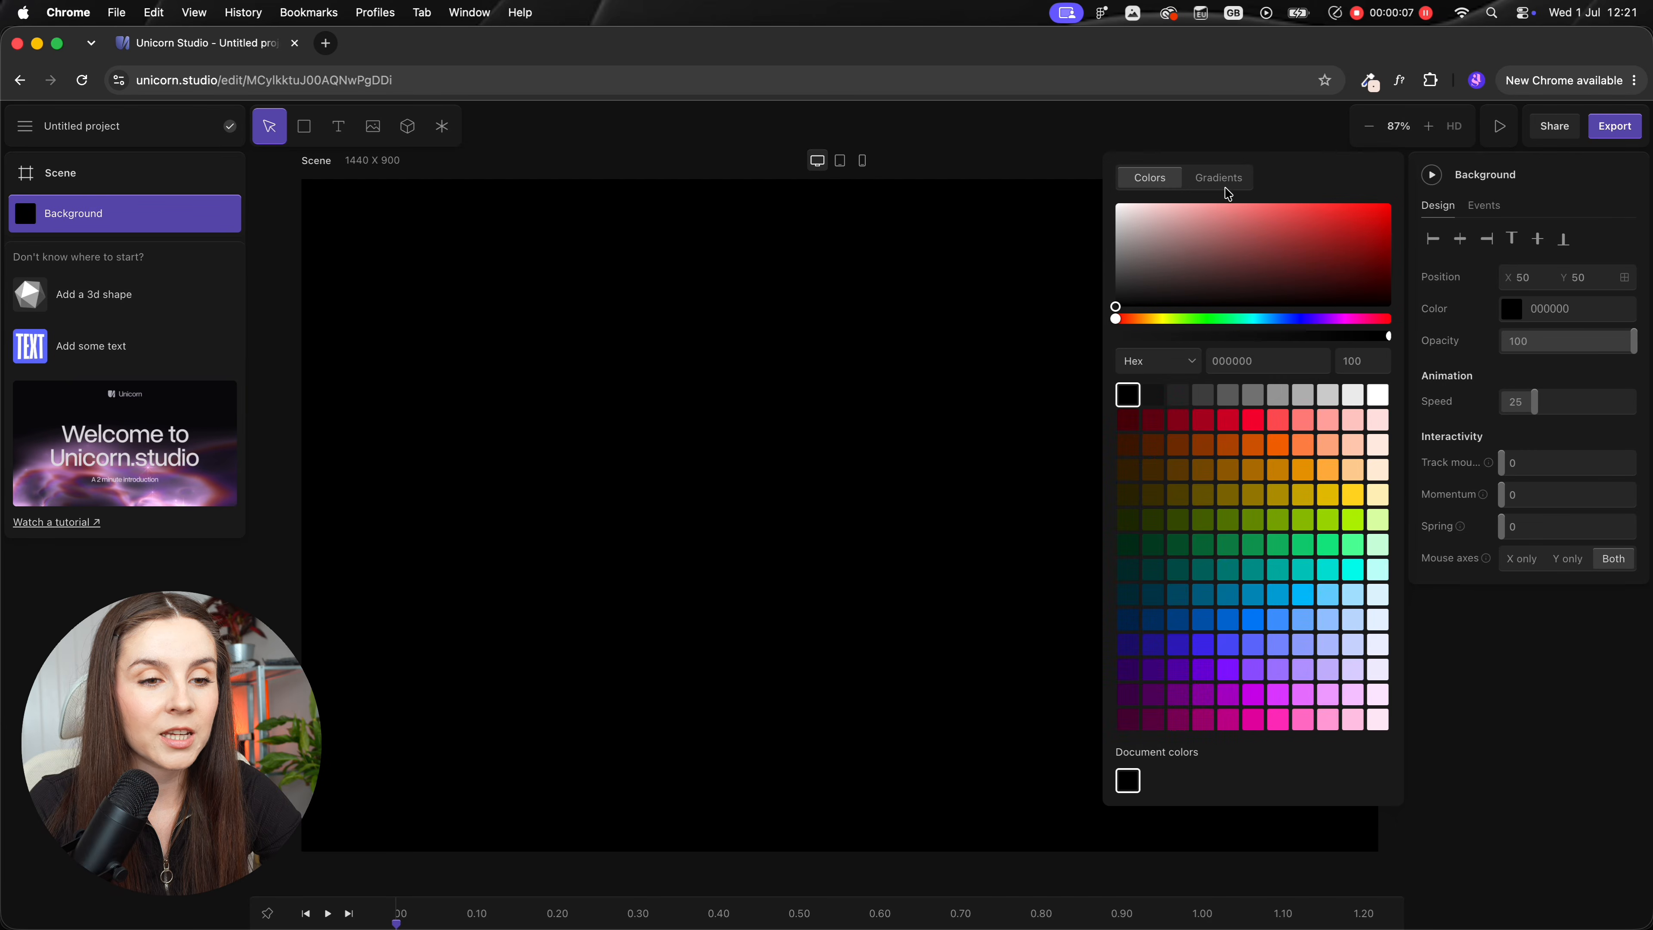
click(1228, 186)
click(1158, 229)
click(1148, 262)
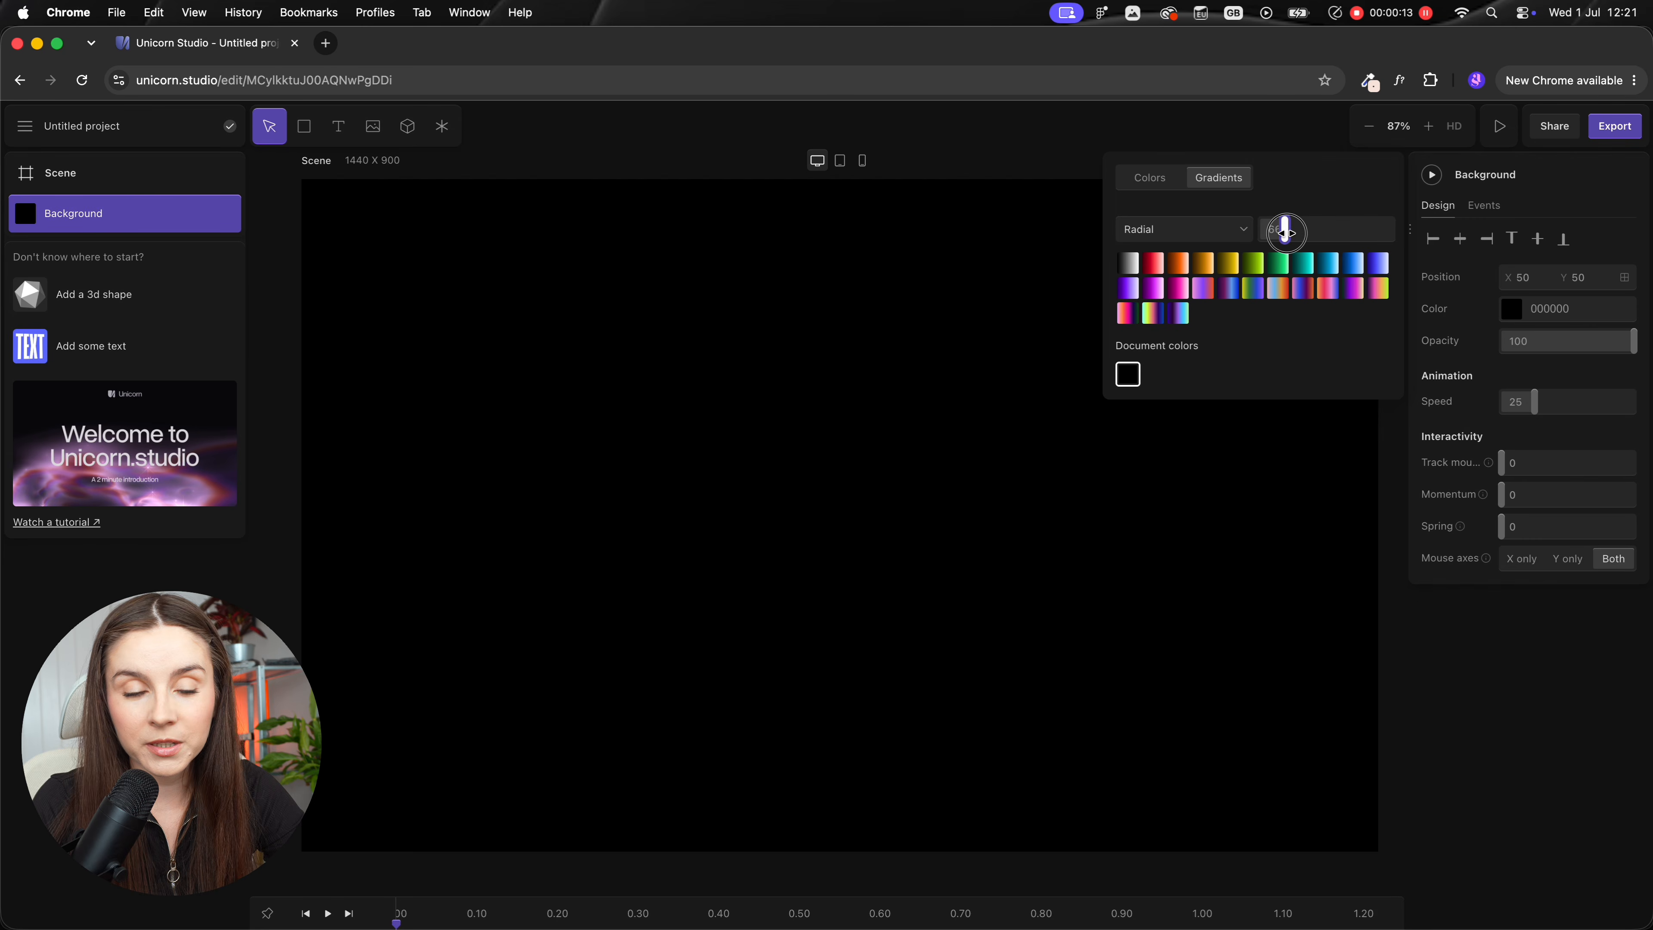
click(1127, 270)
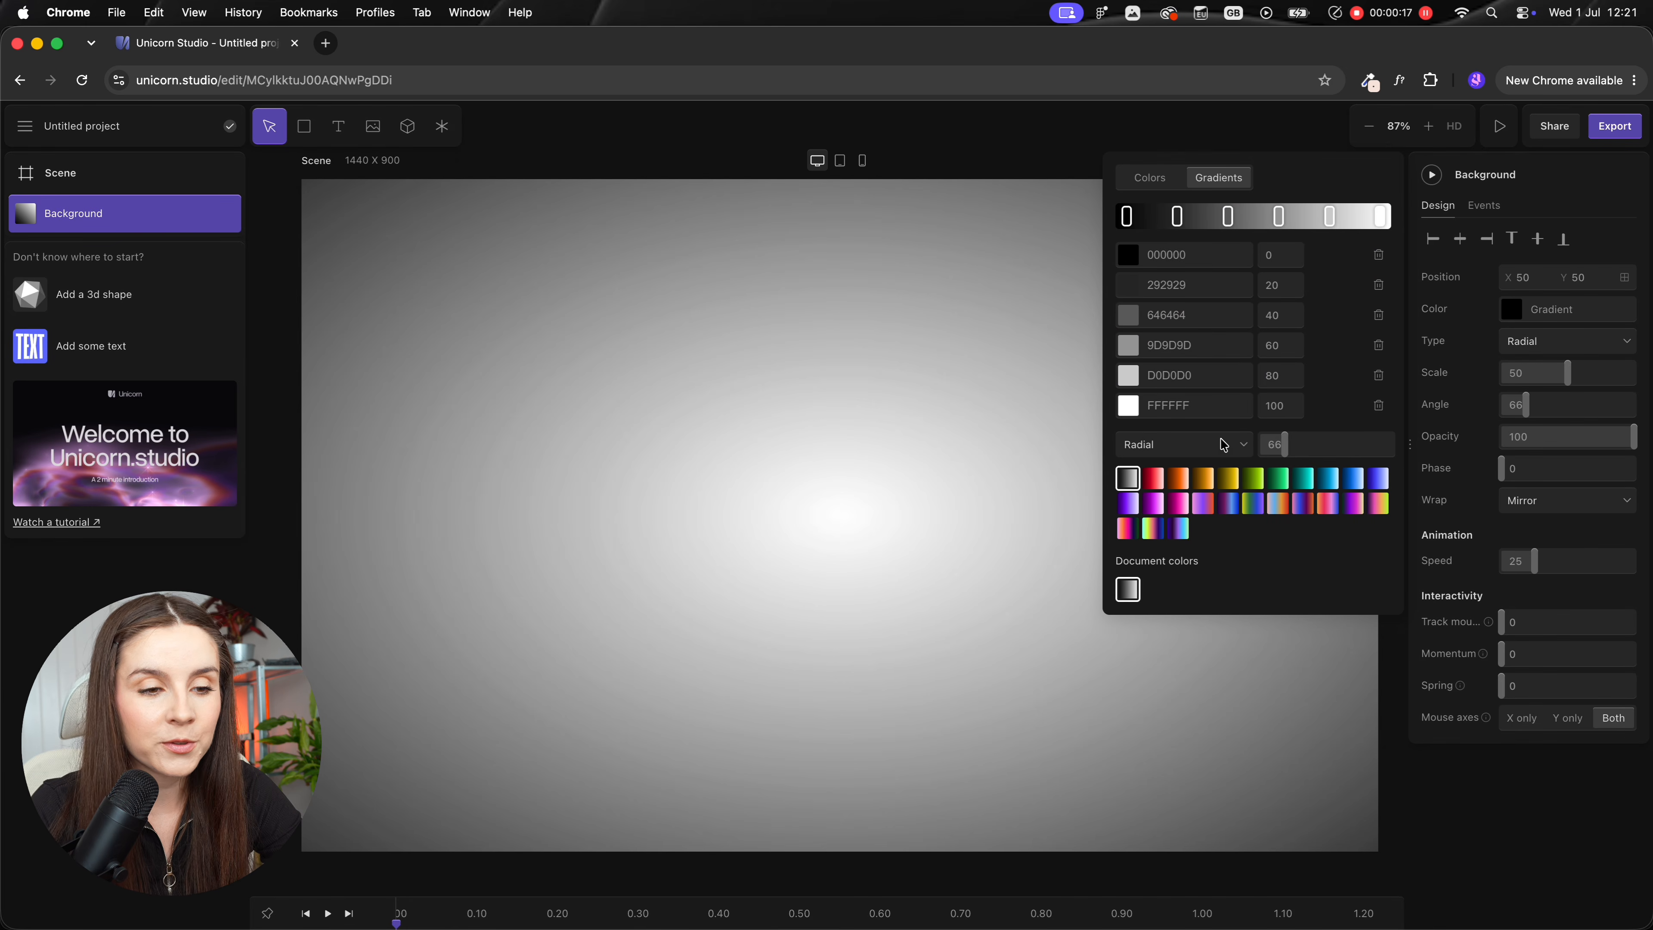
click(727, 187)
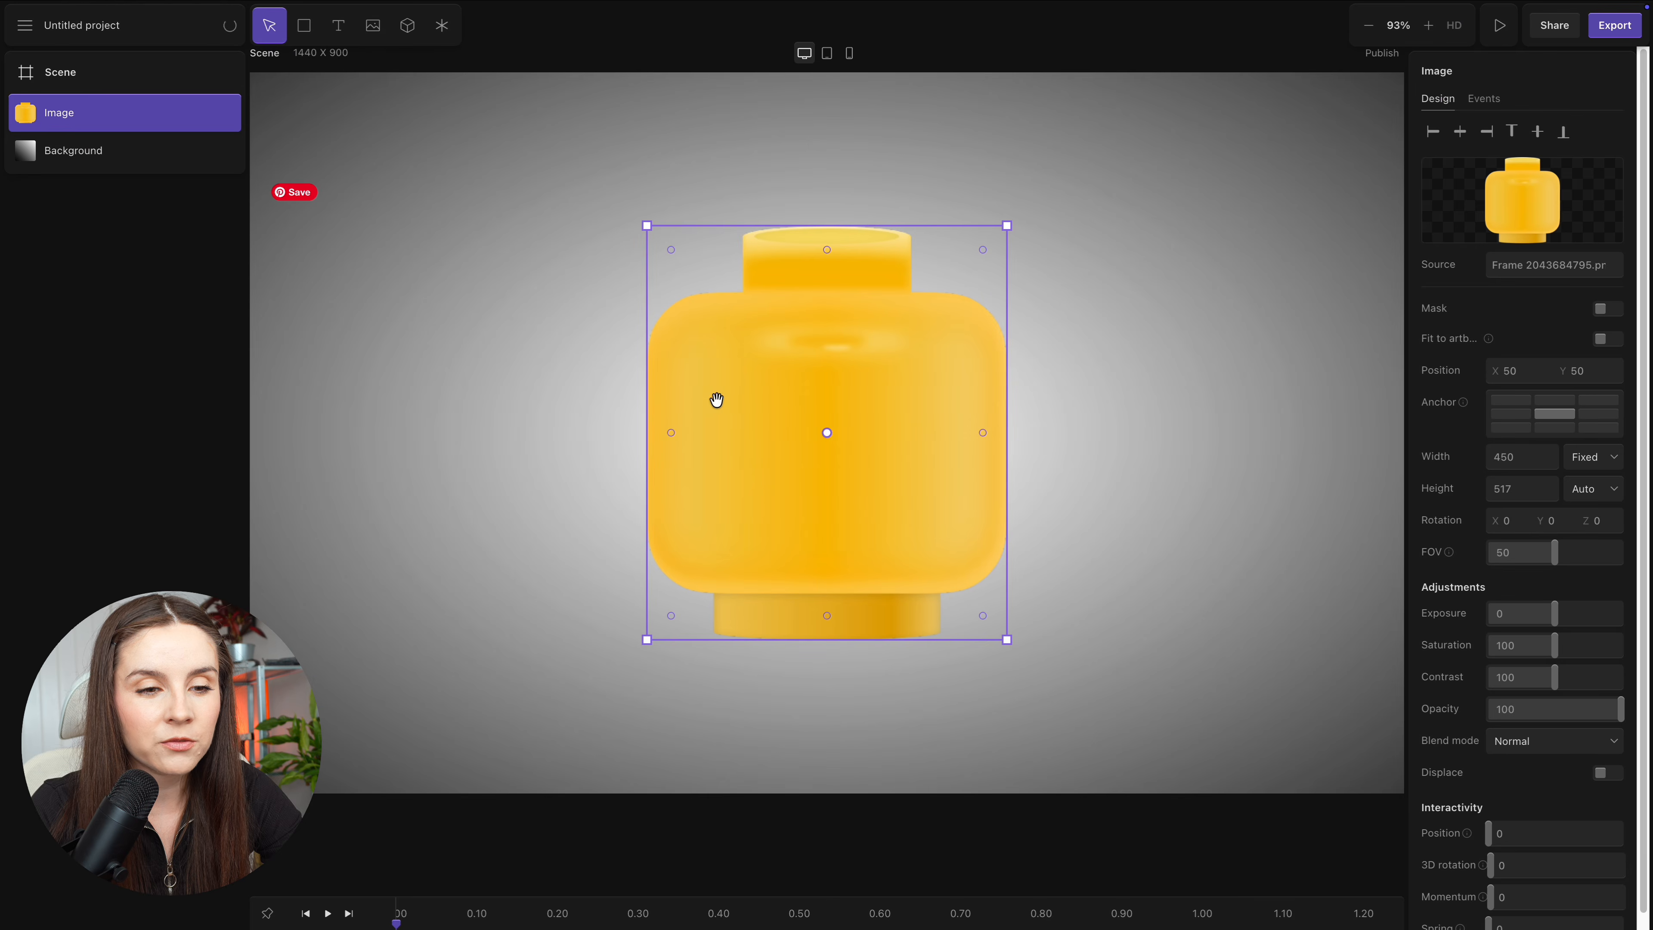
Enlarge the yellow head image in the scene and move it slightly upward.
click(853, 727)
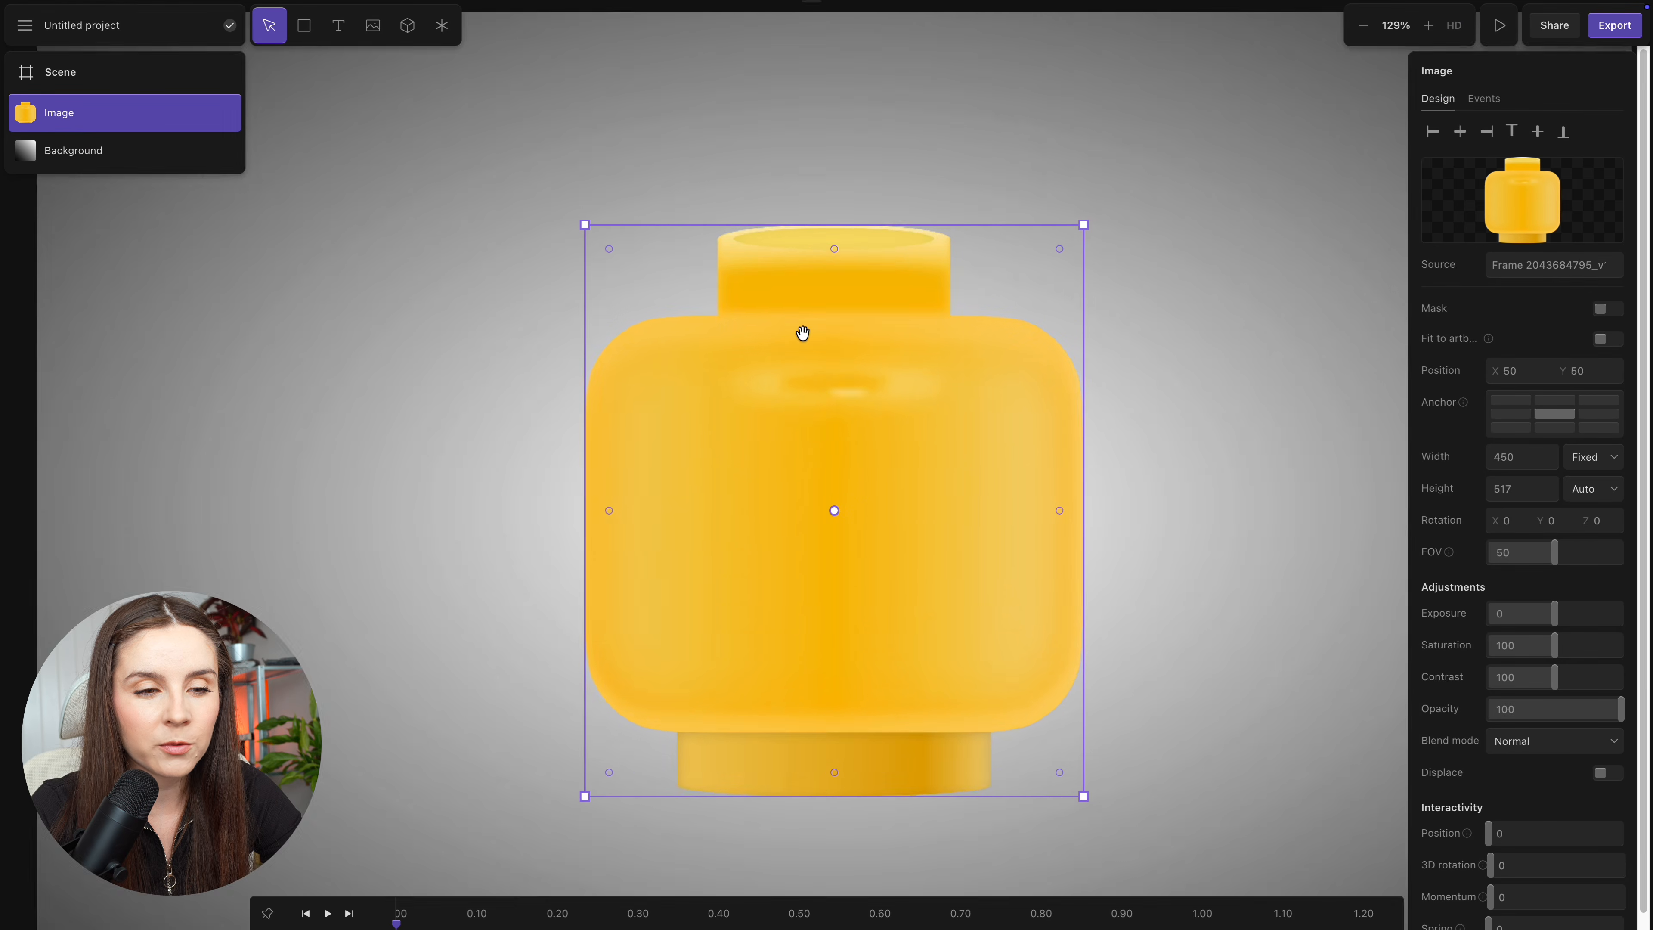
scroll(800, 332, down, 3)
click(849, 740)
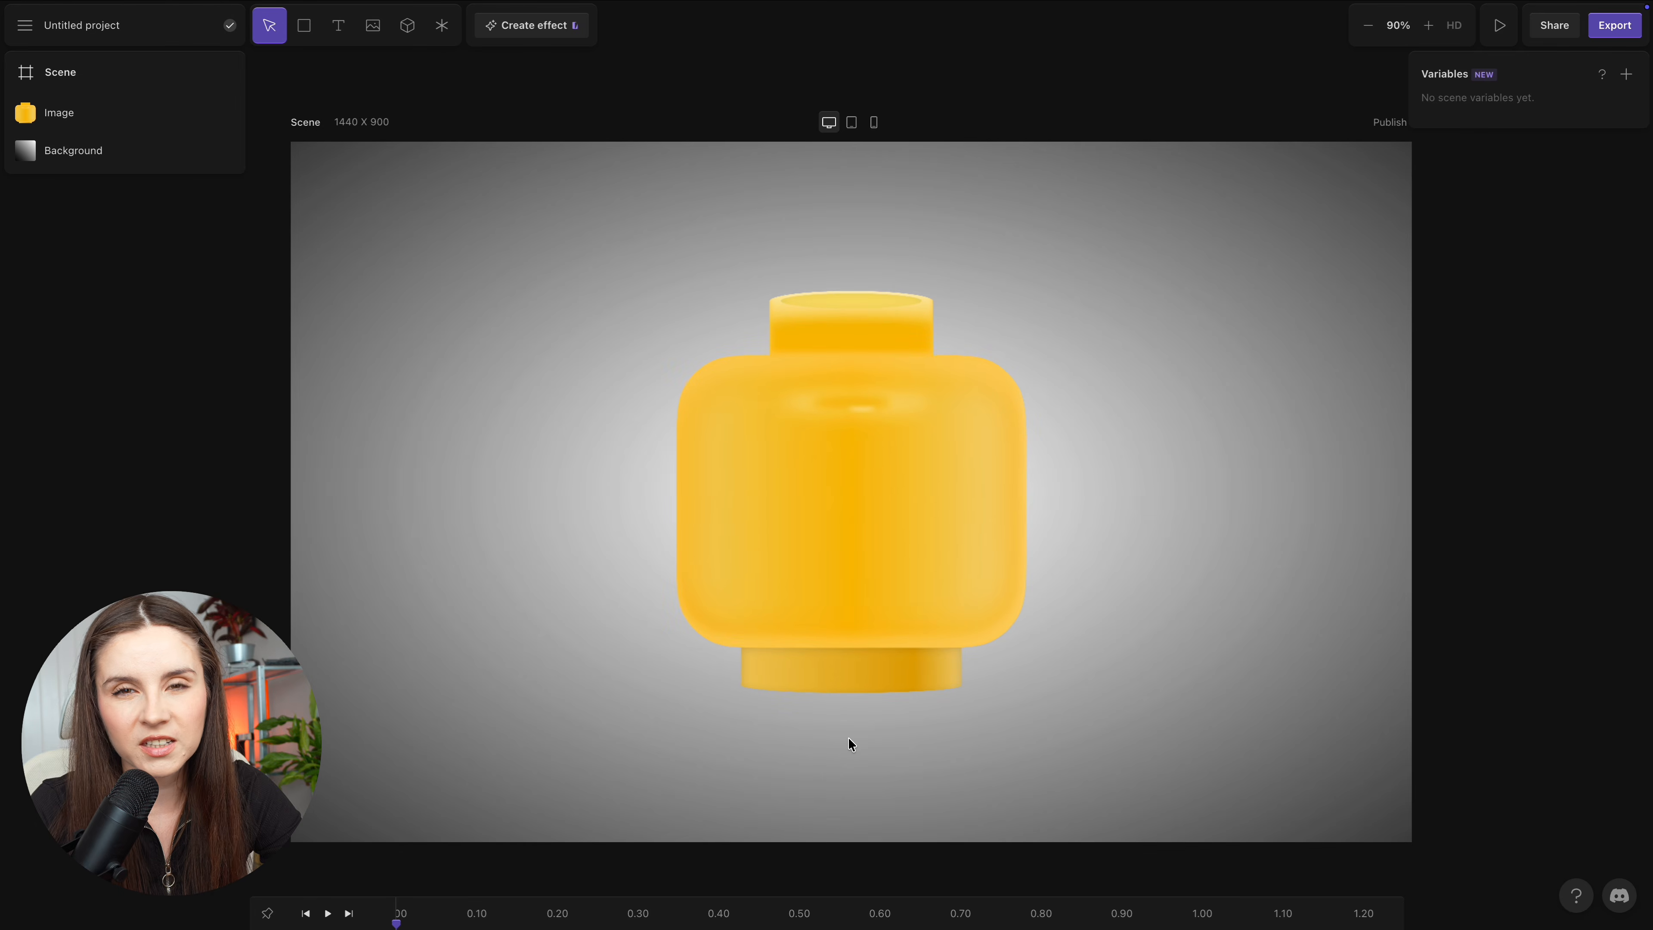
click(859, 629)
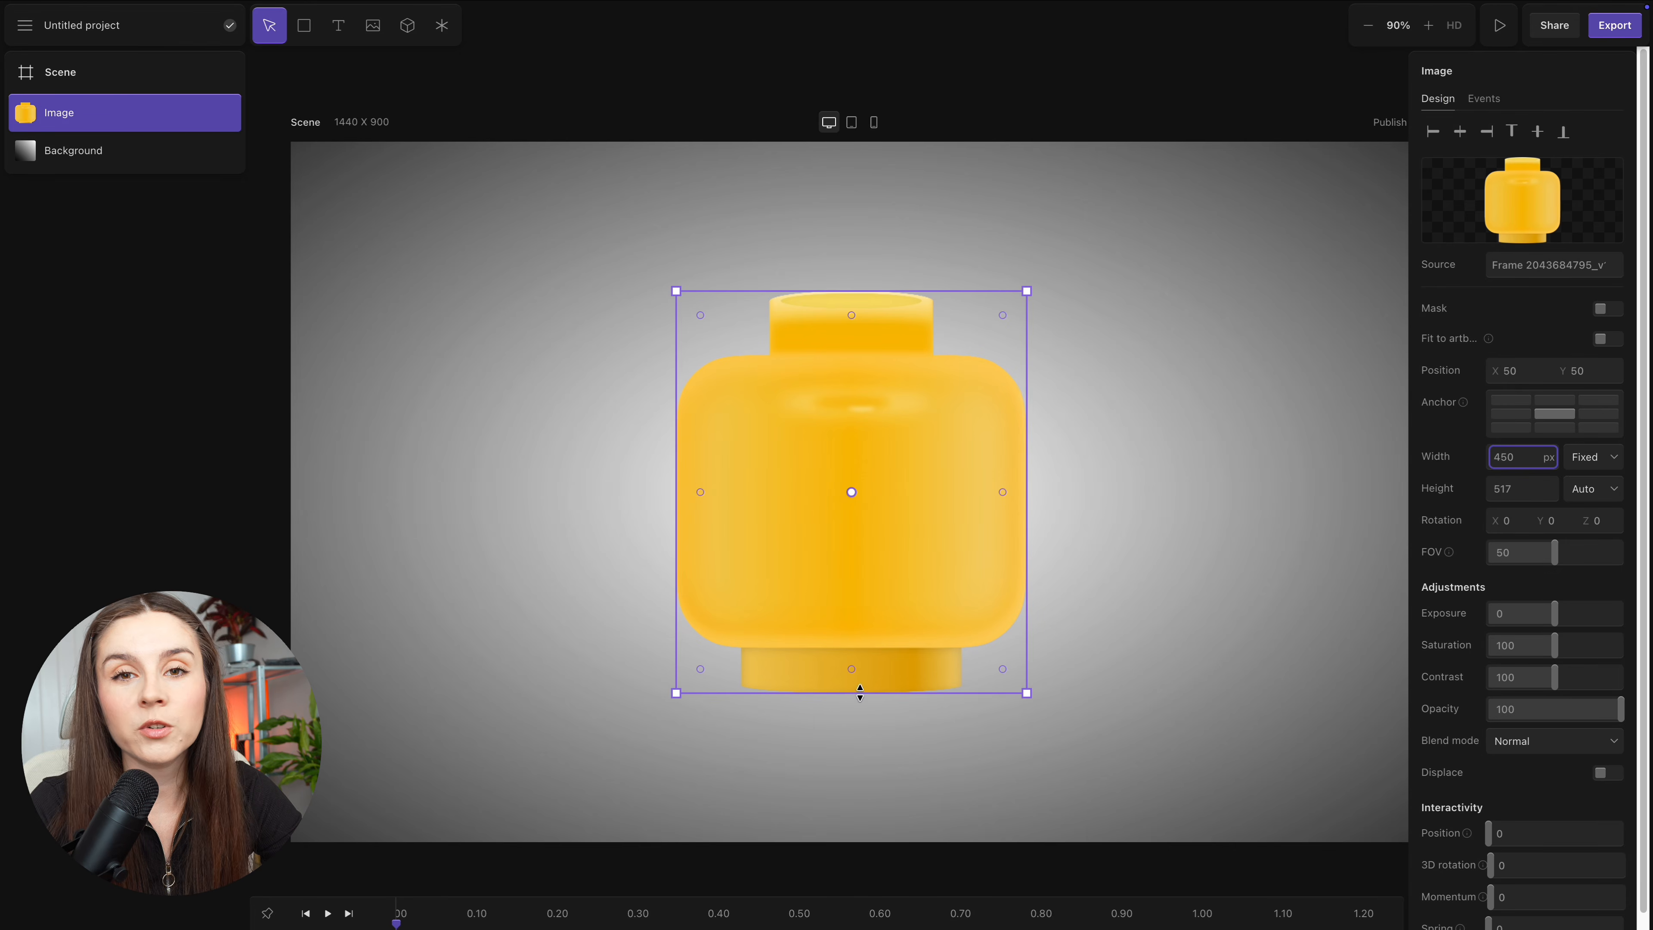
drag(860, 695, 861, 729)
drag(867, 665, 860, 635)
click(493, 543)
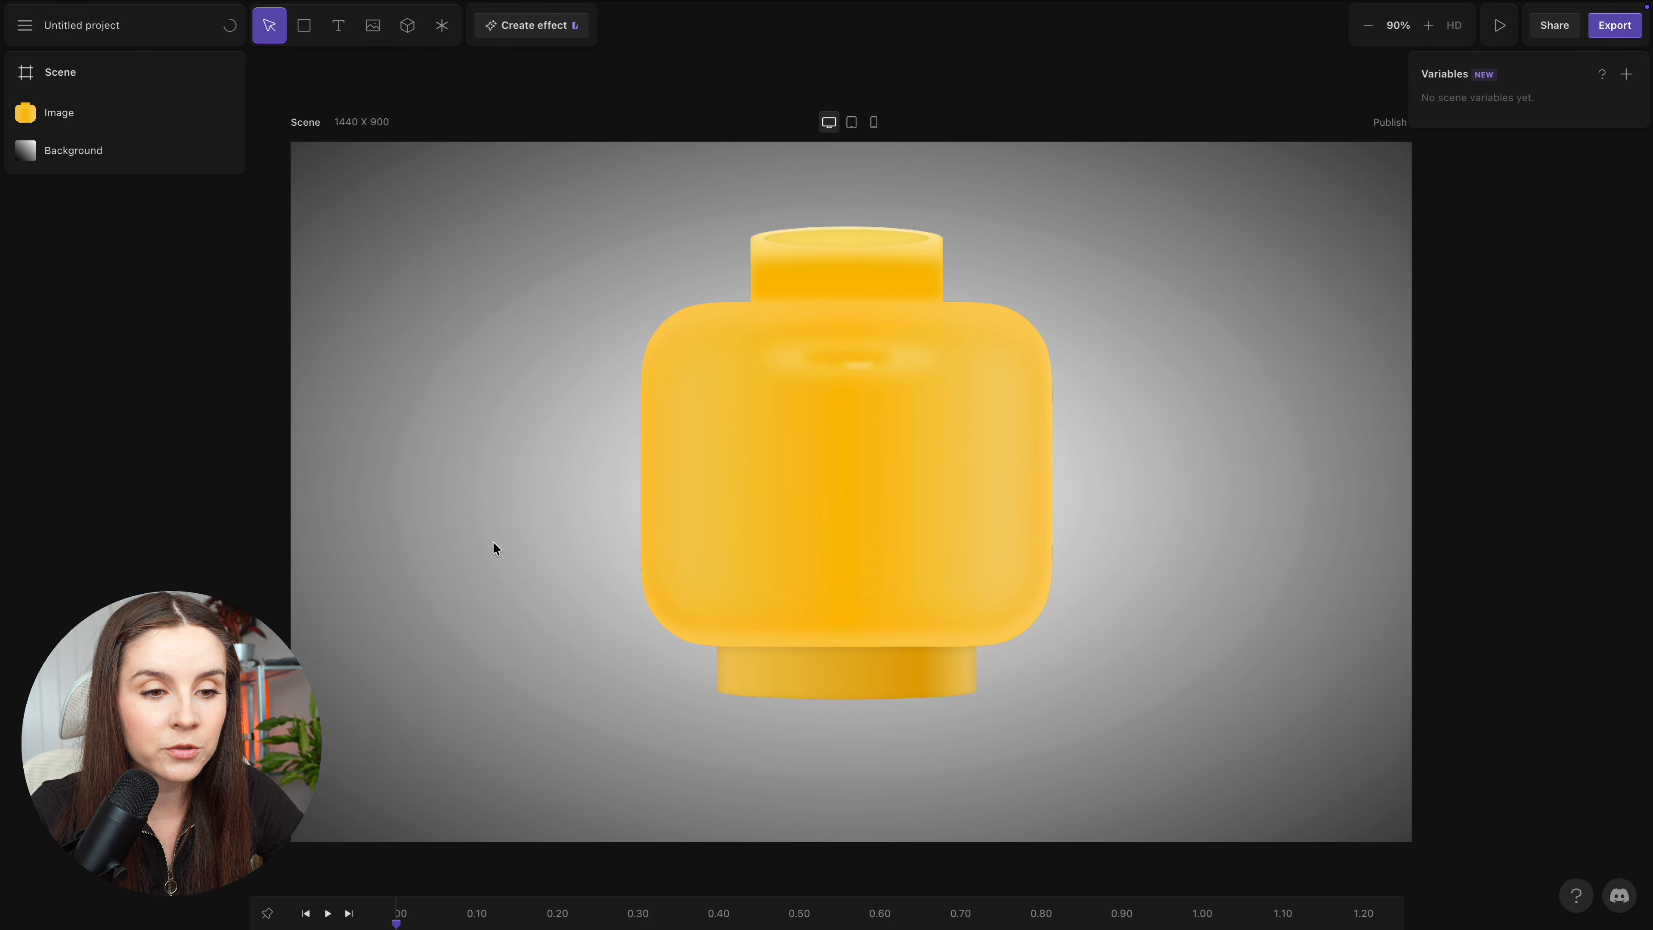
Draw a circle shape of about 842 × 722 over the head and fill it with FFFFFF.
click(305, 38)
mouse_move(521, 189)
mouse_down()
mouse_move(1022, 495)
mouse_move(1180, 756)
mouse_up()
click(1511, 445)
click(1383, 288)
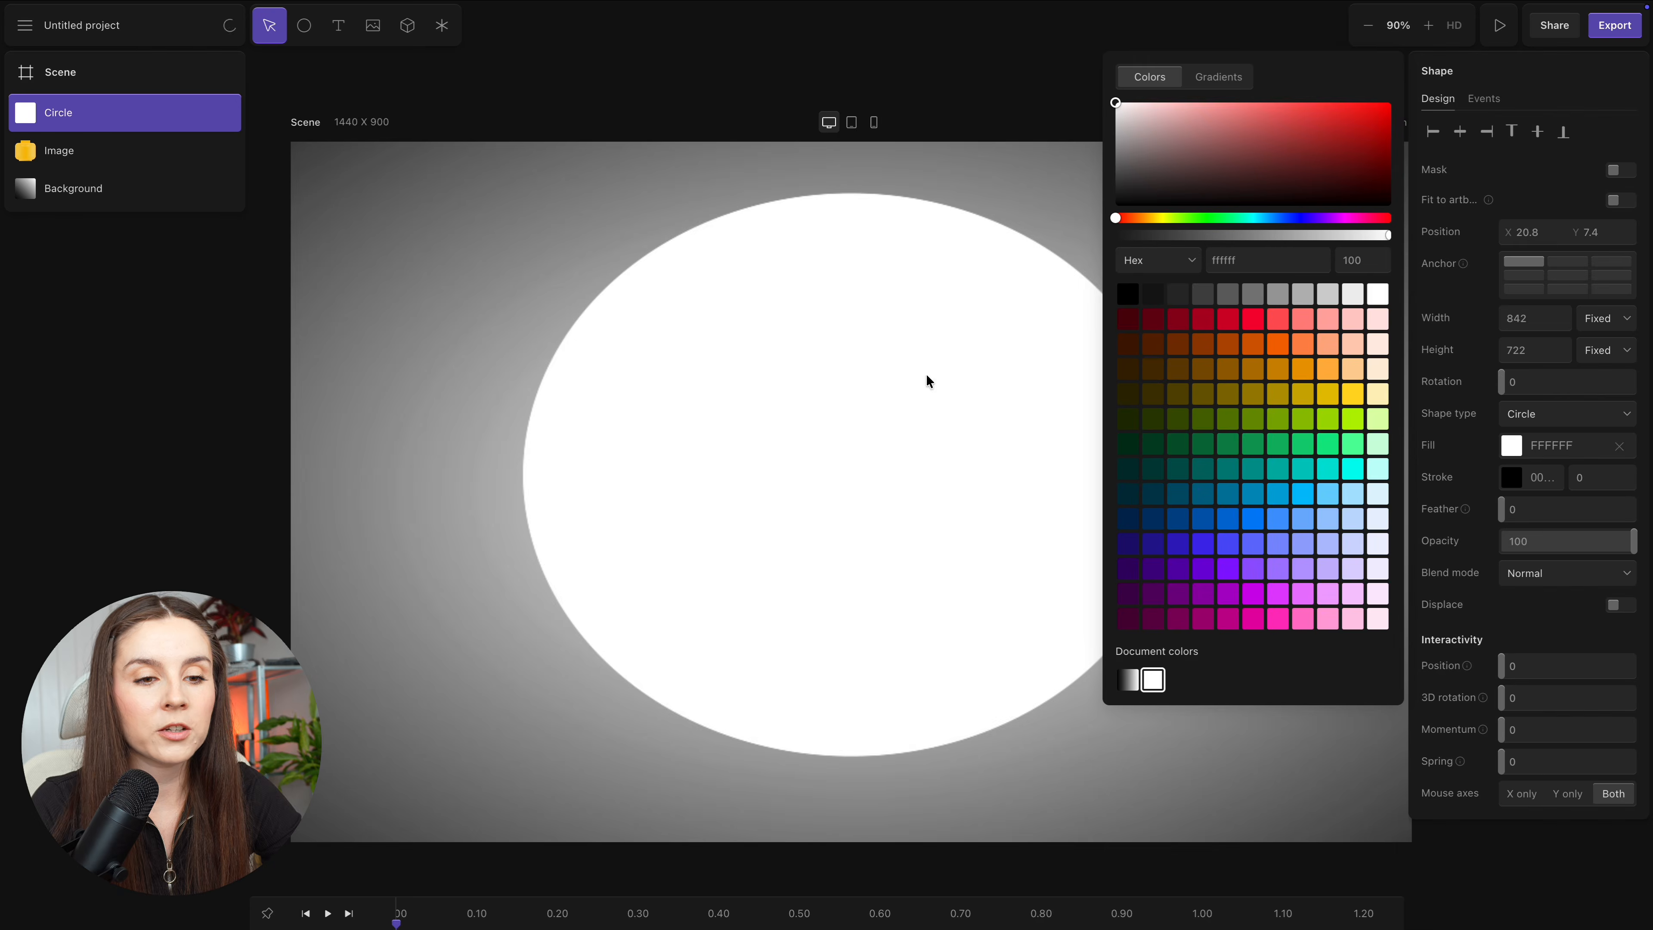
click(926, 376)
Move the circle layer beneath the head image and set its feather to 100.
drag(123, 112, 145, 178)
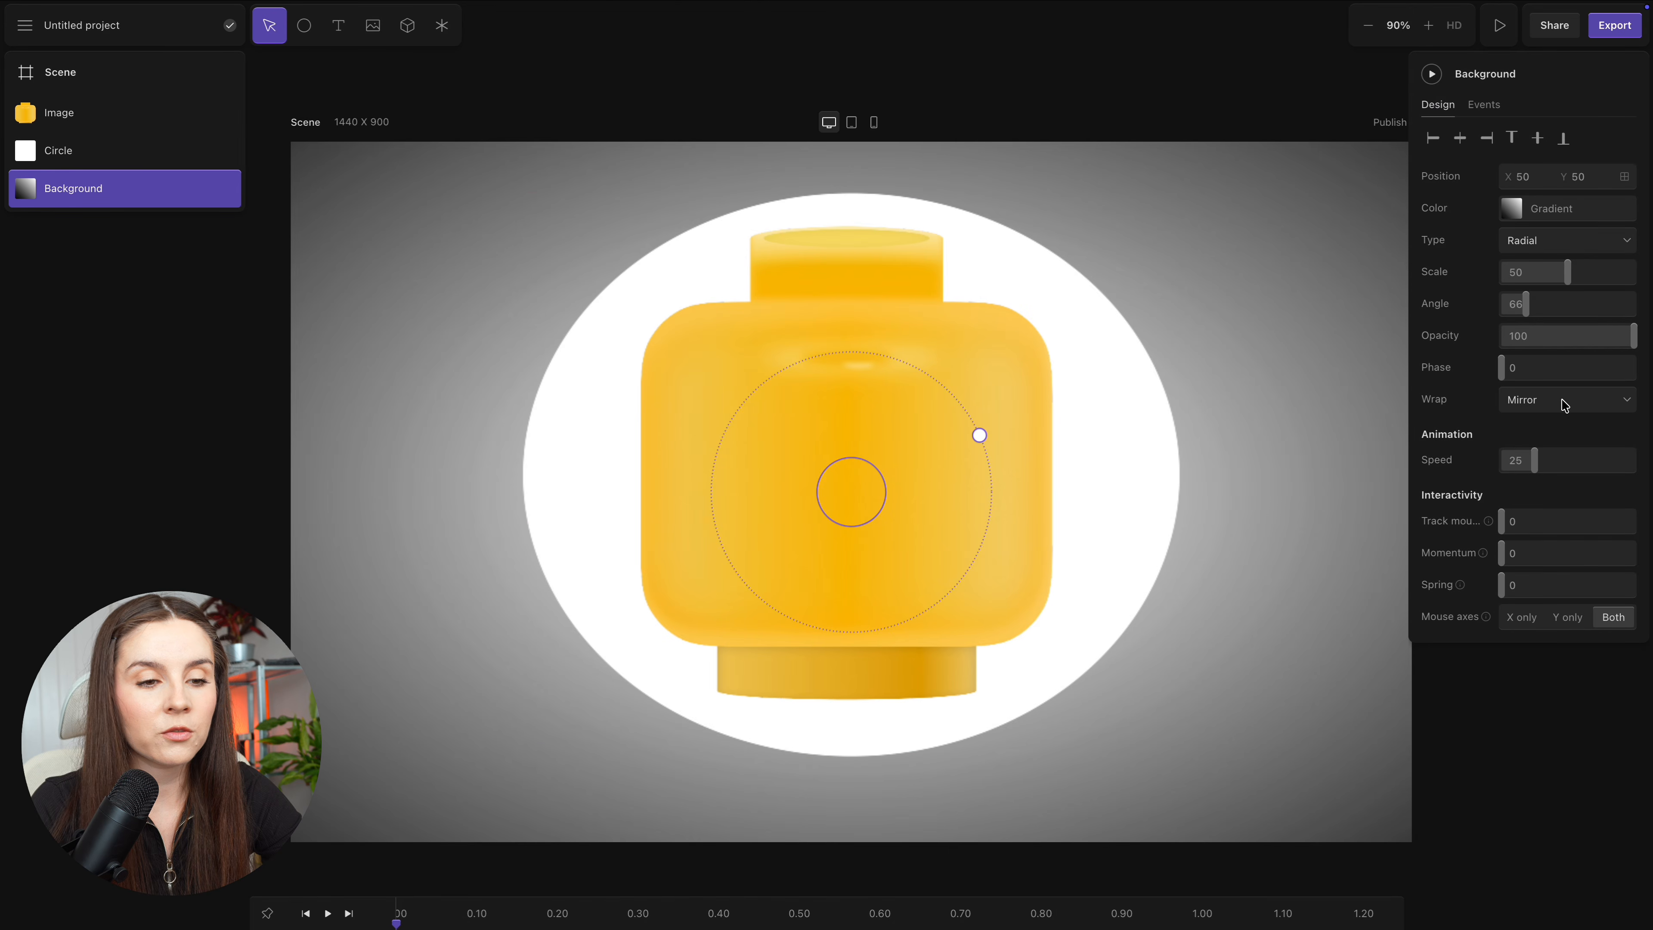
click(1126, 466)
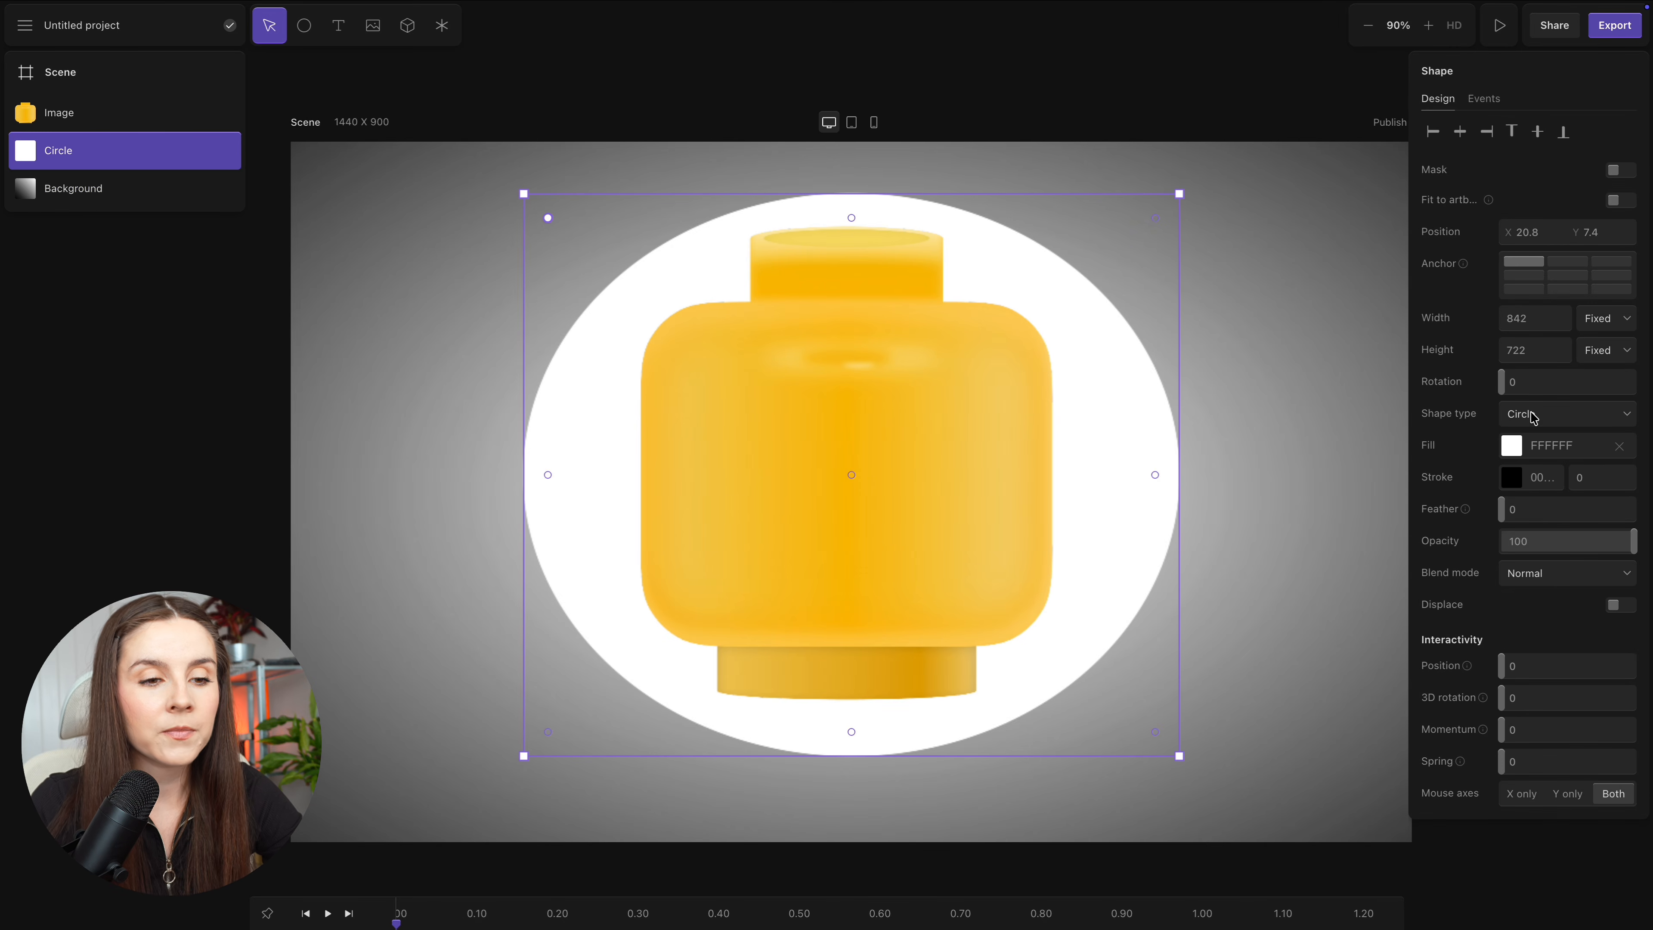
drag(1531, 505, 1627, 503)
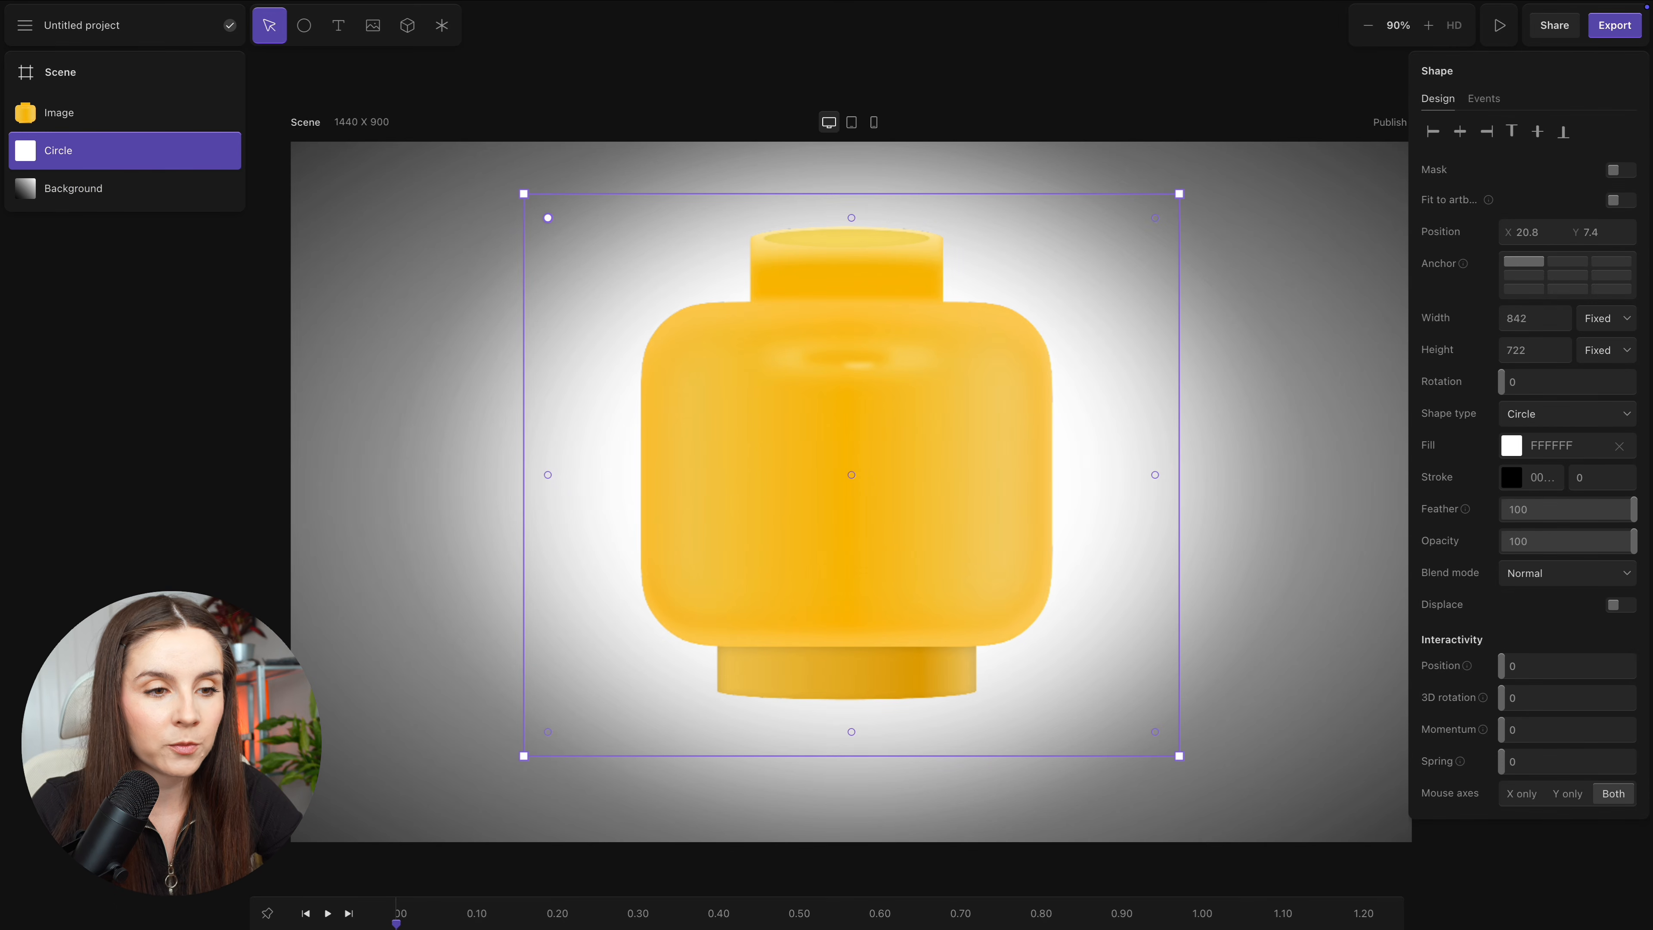
Reposition the feathered white circle as a glow behind the head.
drag(1119, 646, 1333, 576)
drag(1188, 552, 1095, 569)
key(Escape)
scroll(782, 551, up, 3)
scroll(779, 551, right, 3)
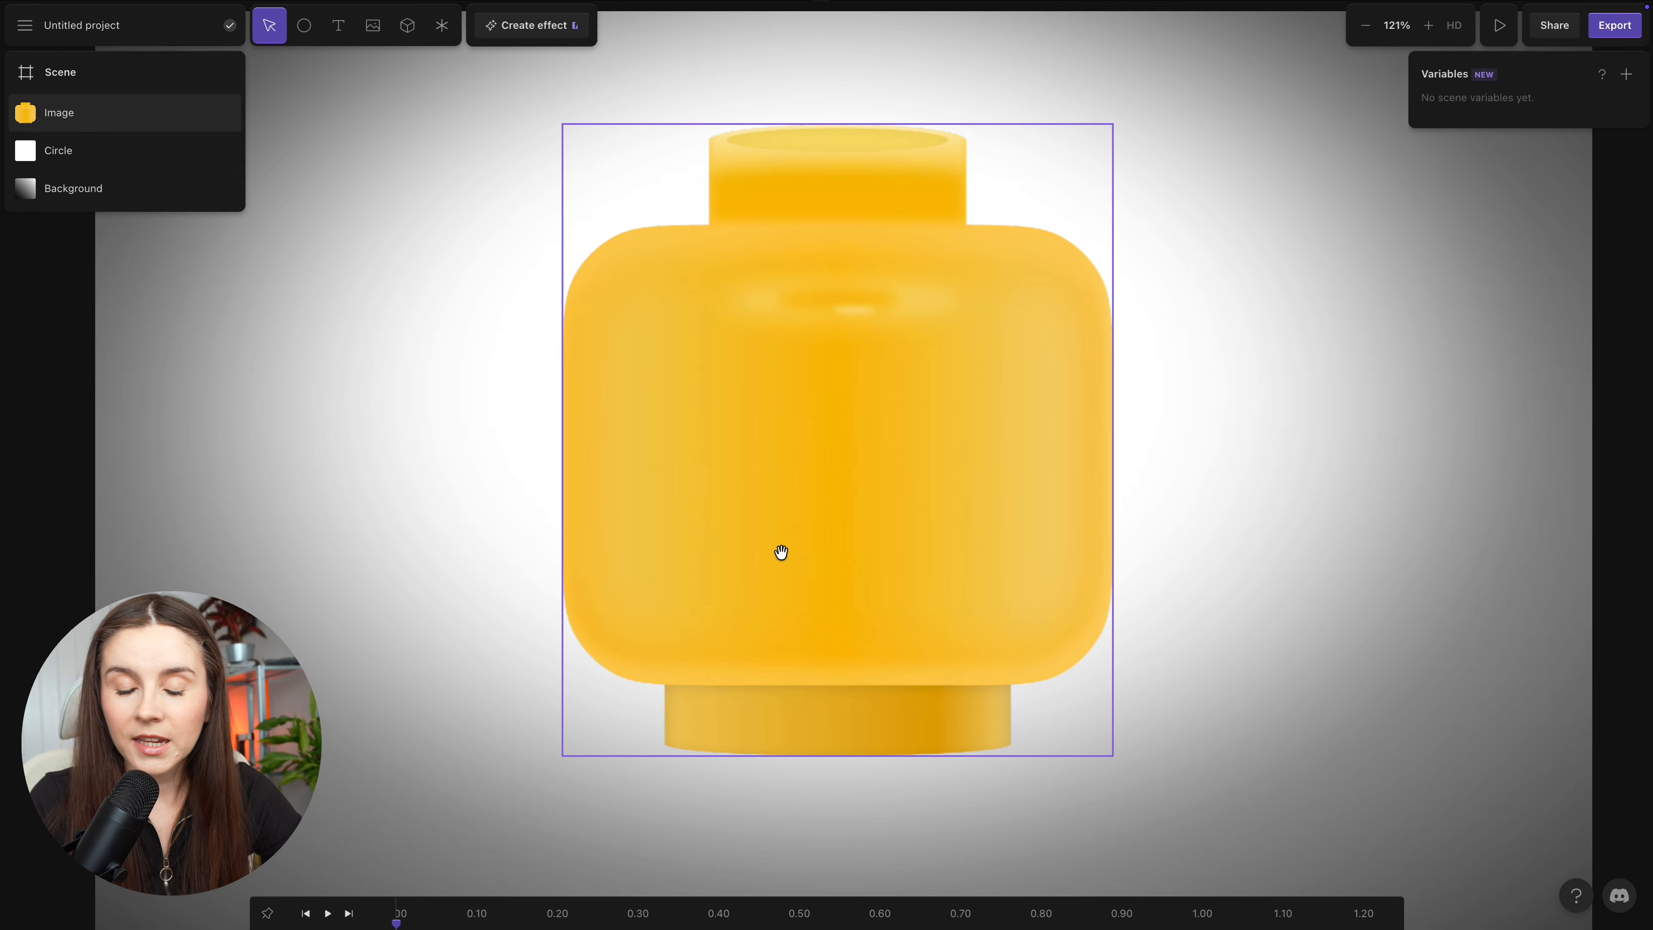
Add an eyebrow image from the media library and place it on the upper left of the head.
click(373, 24)
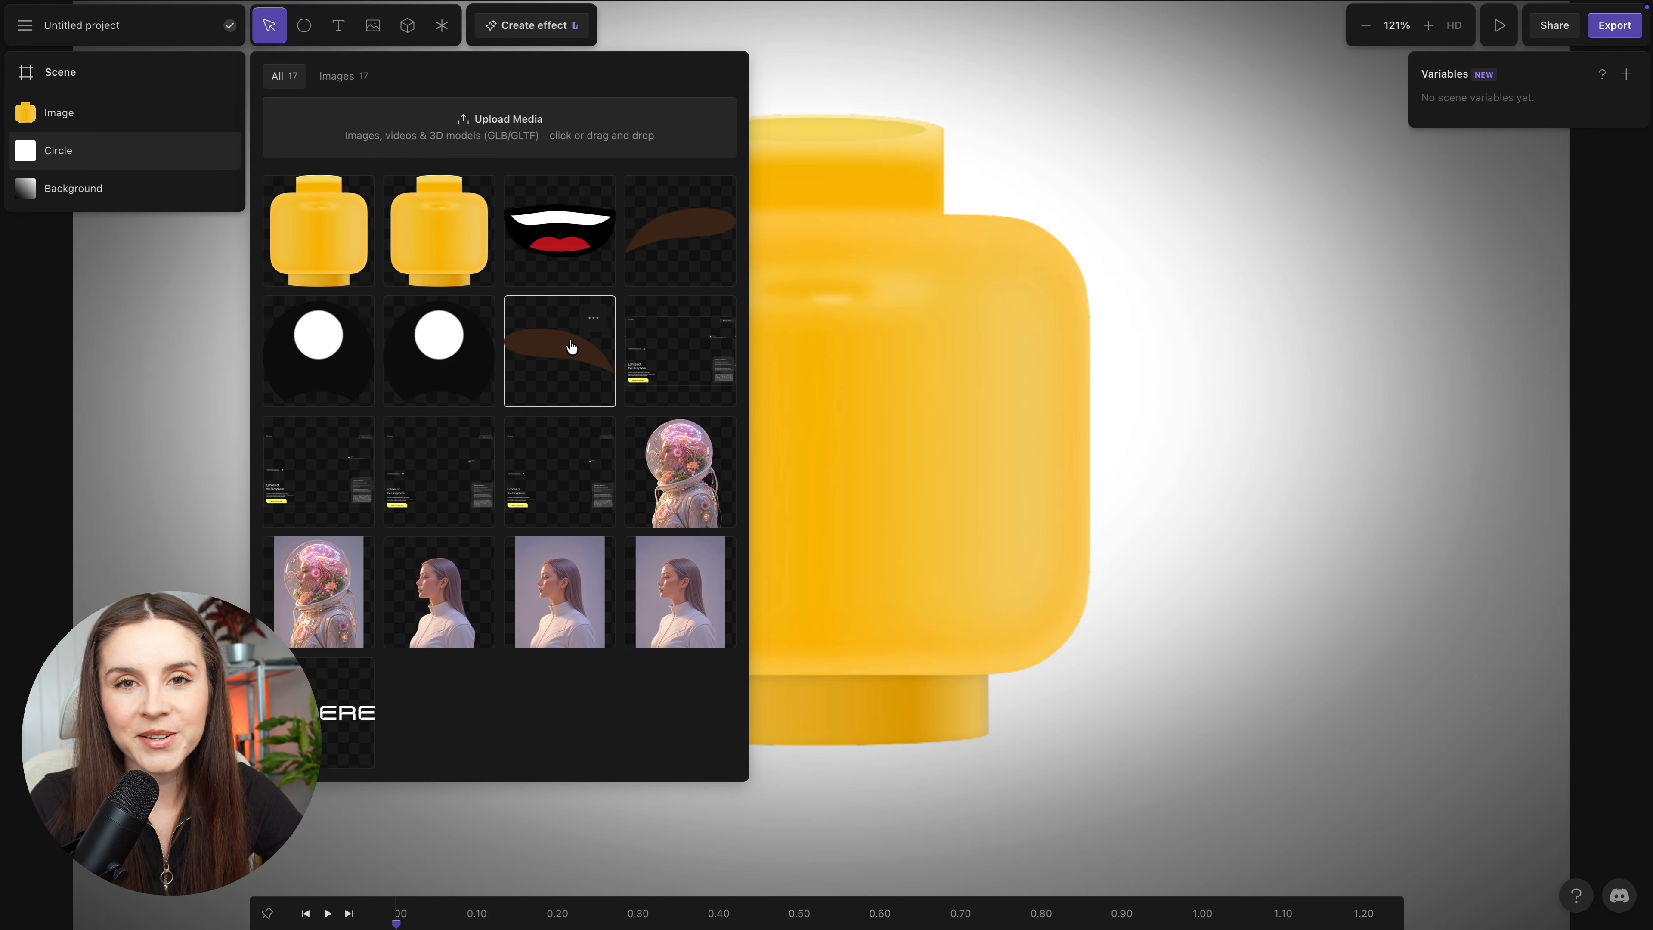
click(647, 229)
drag(1055, 564, 760, 413)
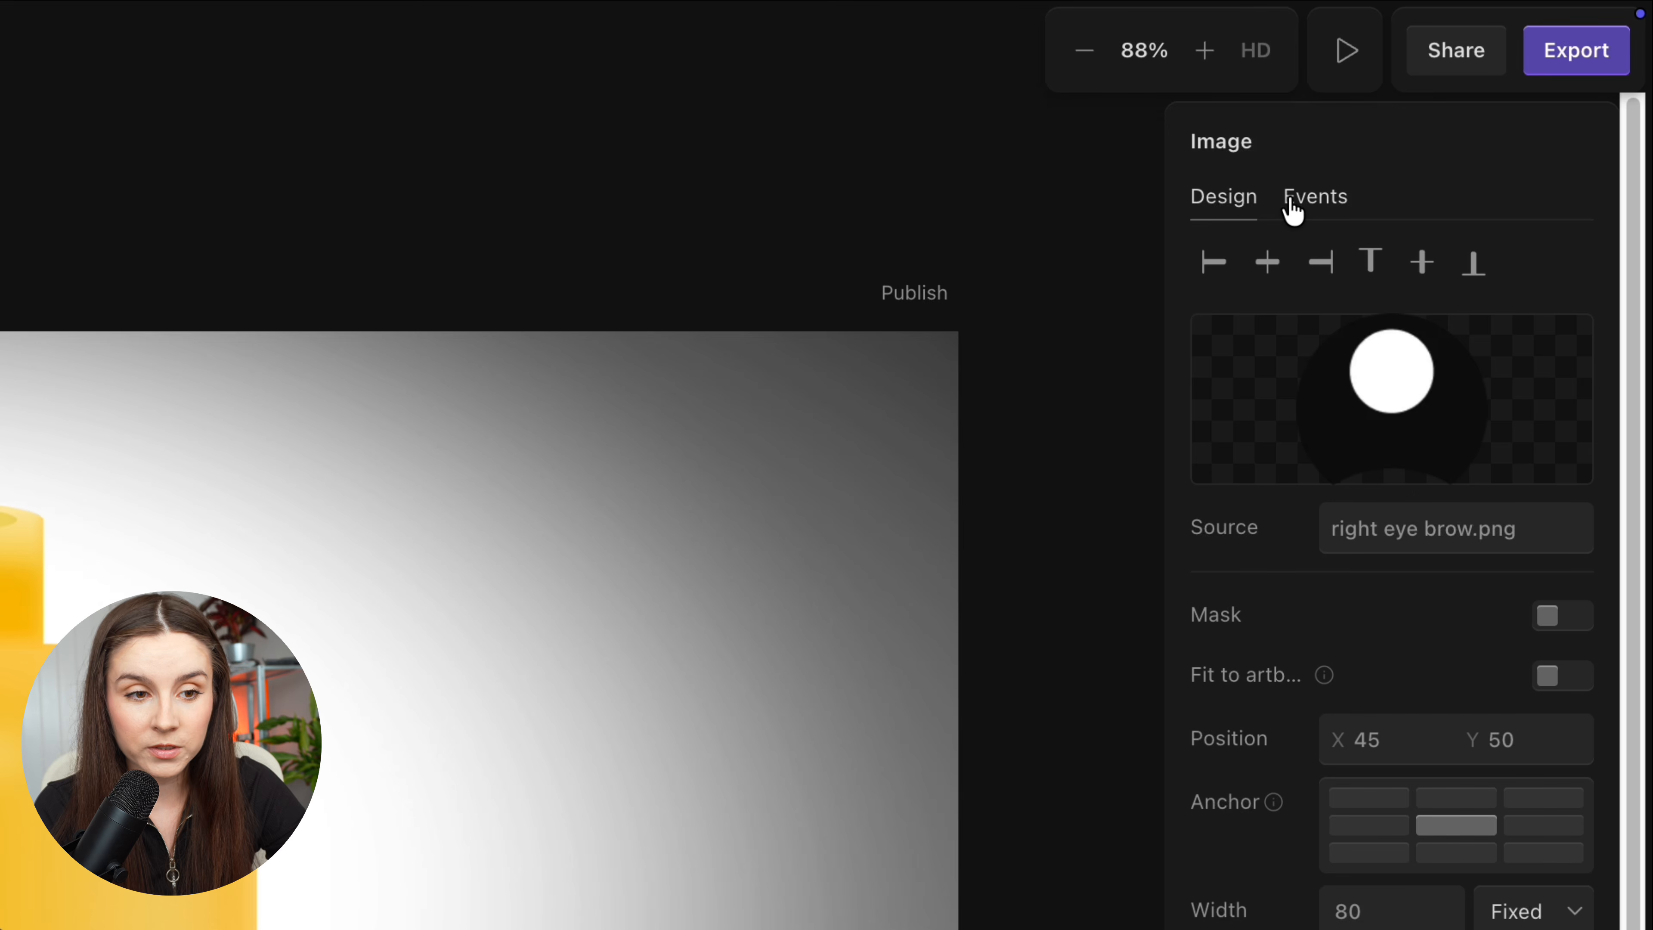
Give both eyes a Velocity-mode mousemove event on the Track Mouse property, with a low Interactivity To value.
click(1316, 197)
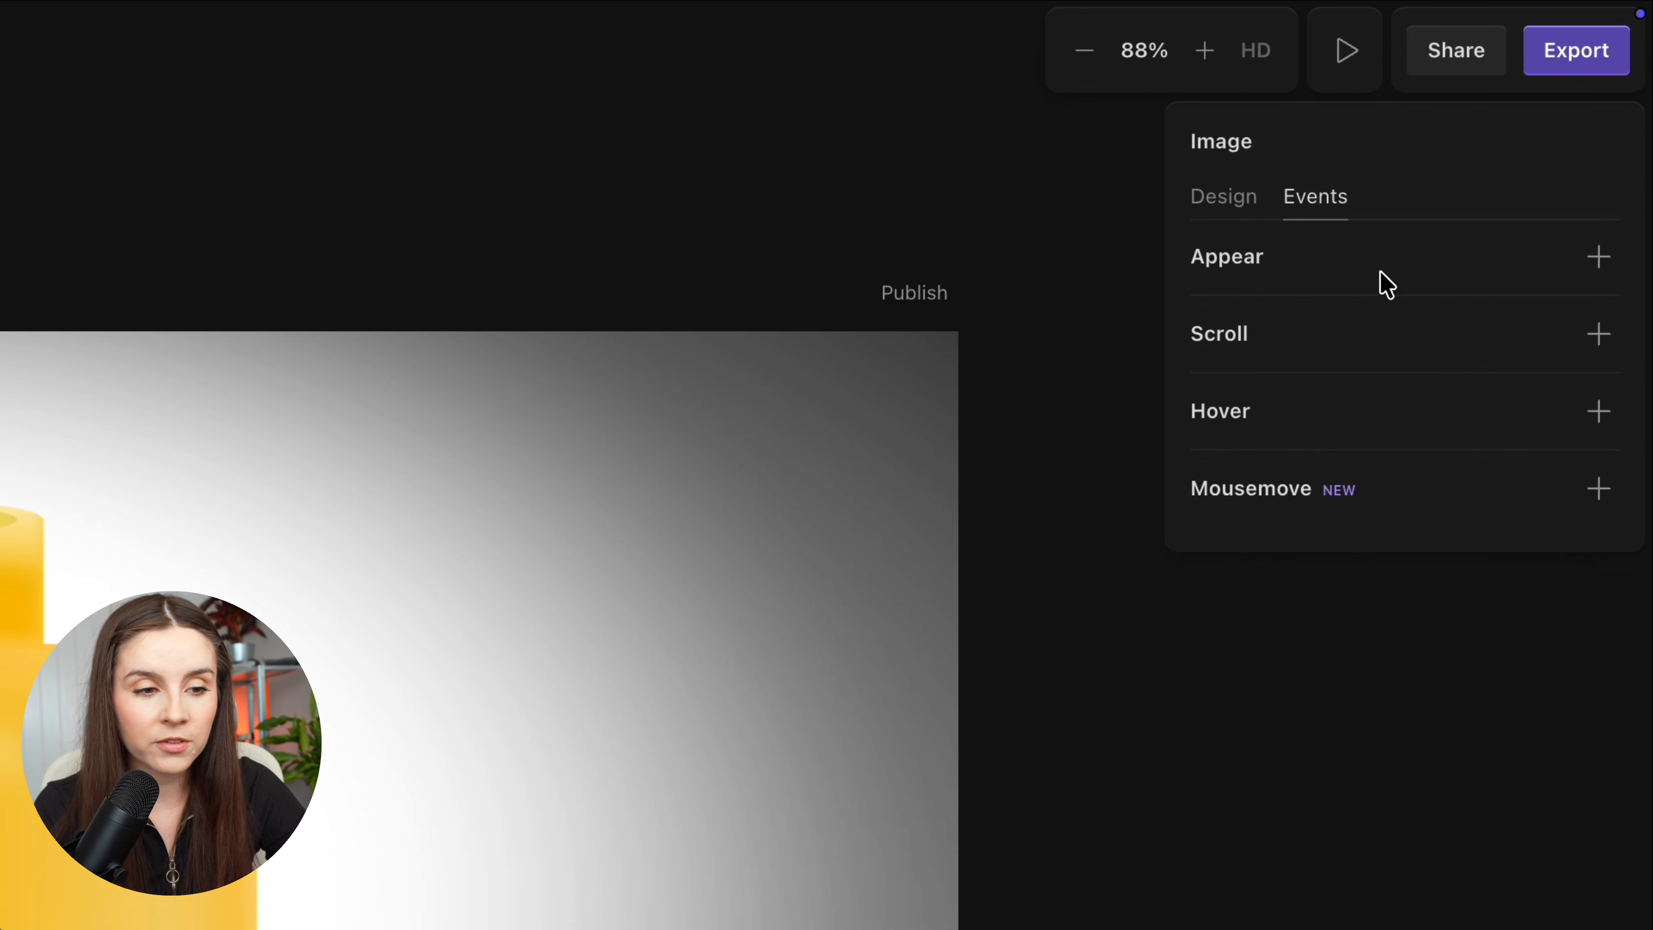
click(1598, 487)
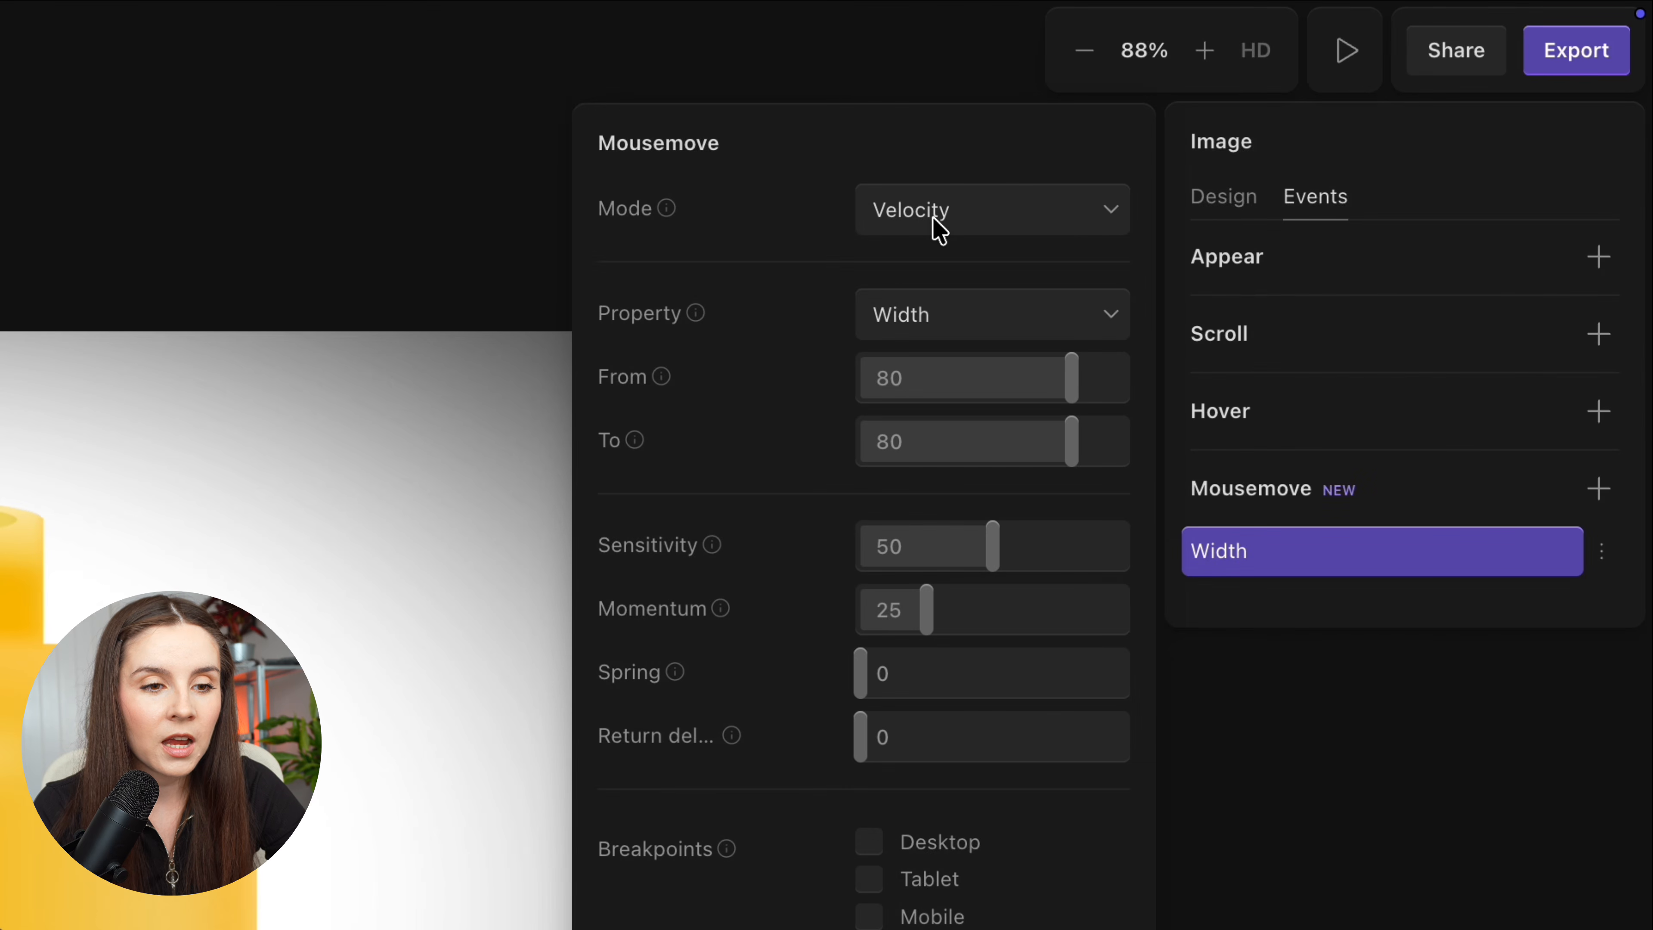
click(875, 319)
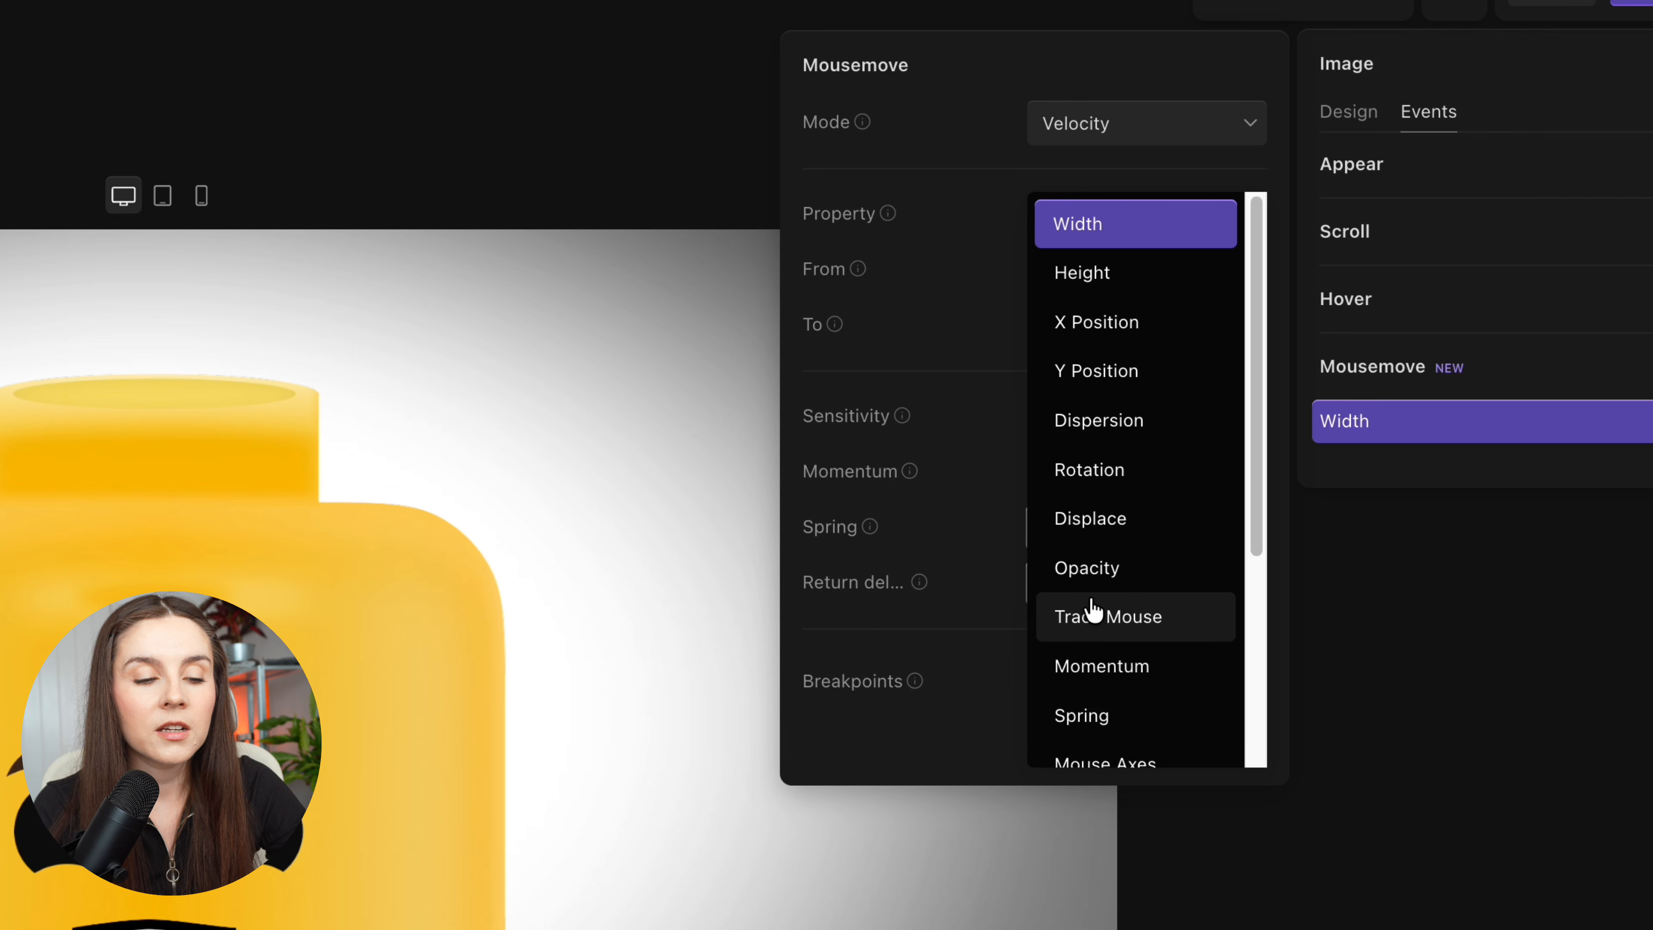
click(1094, 614)
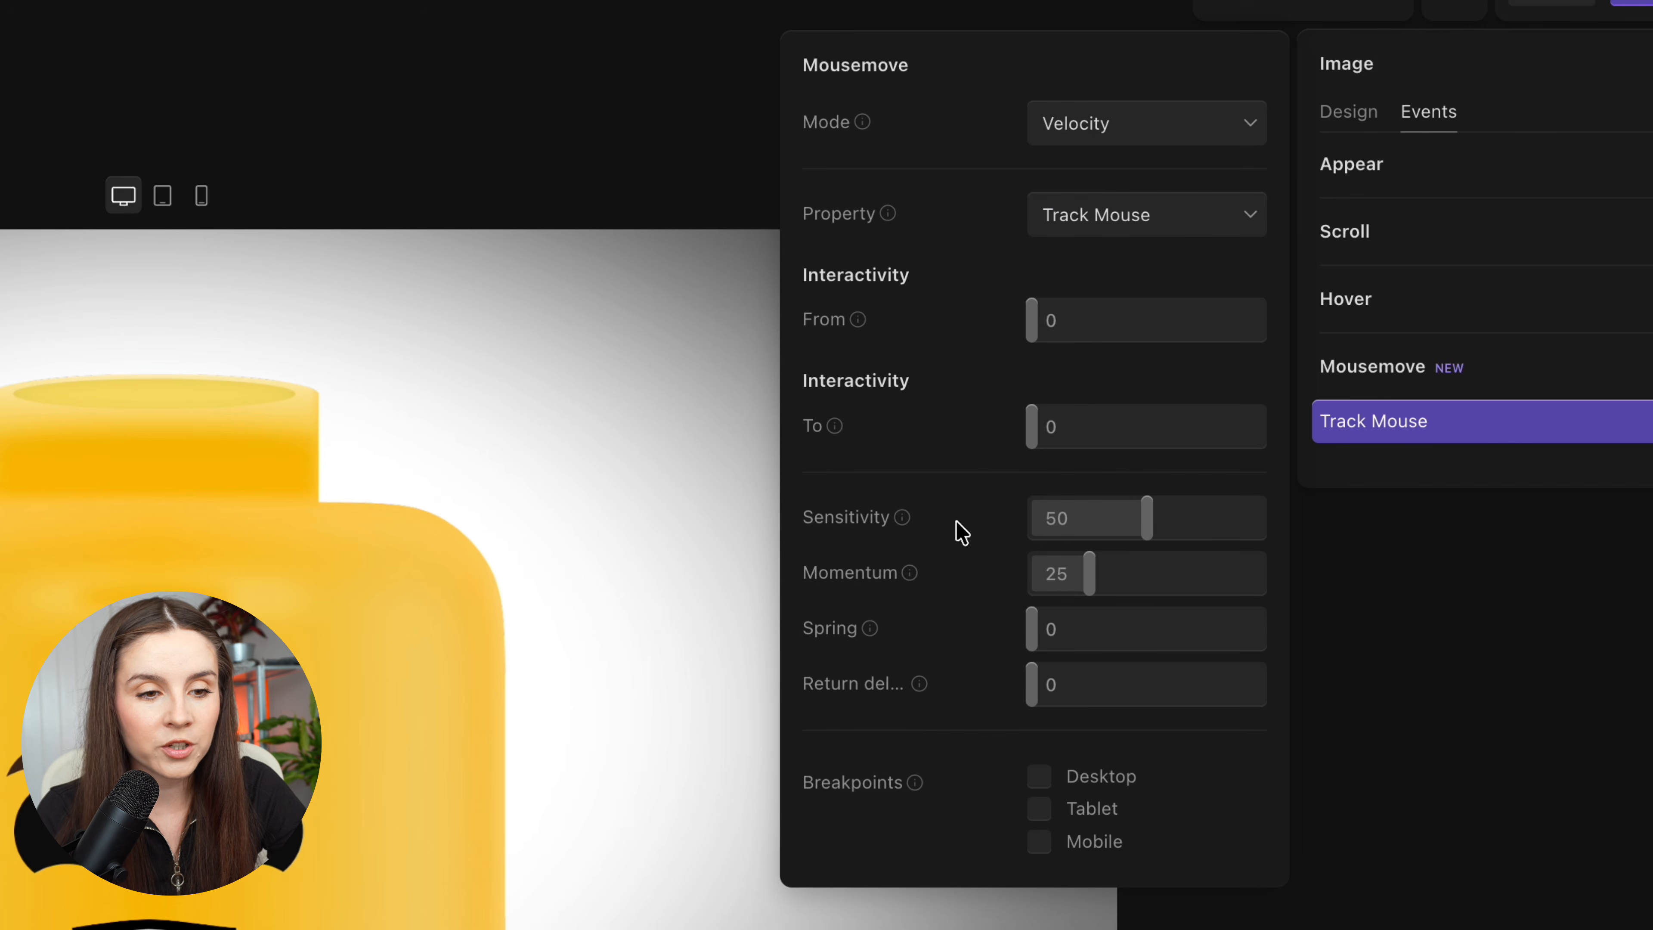
drag(1042, 429, 1061, 428)
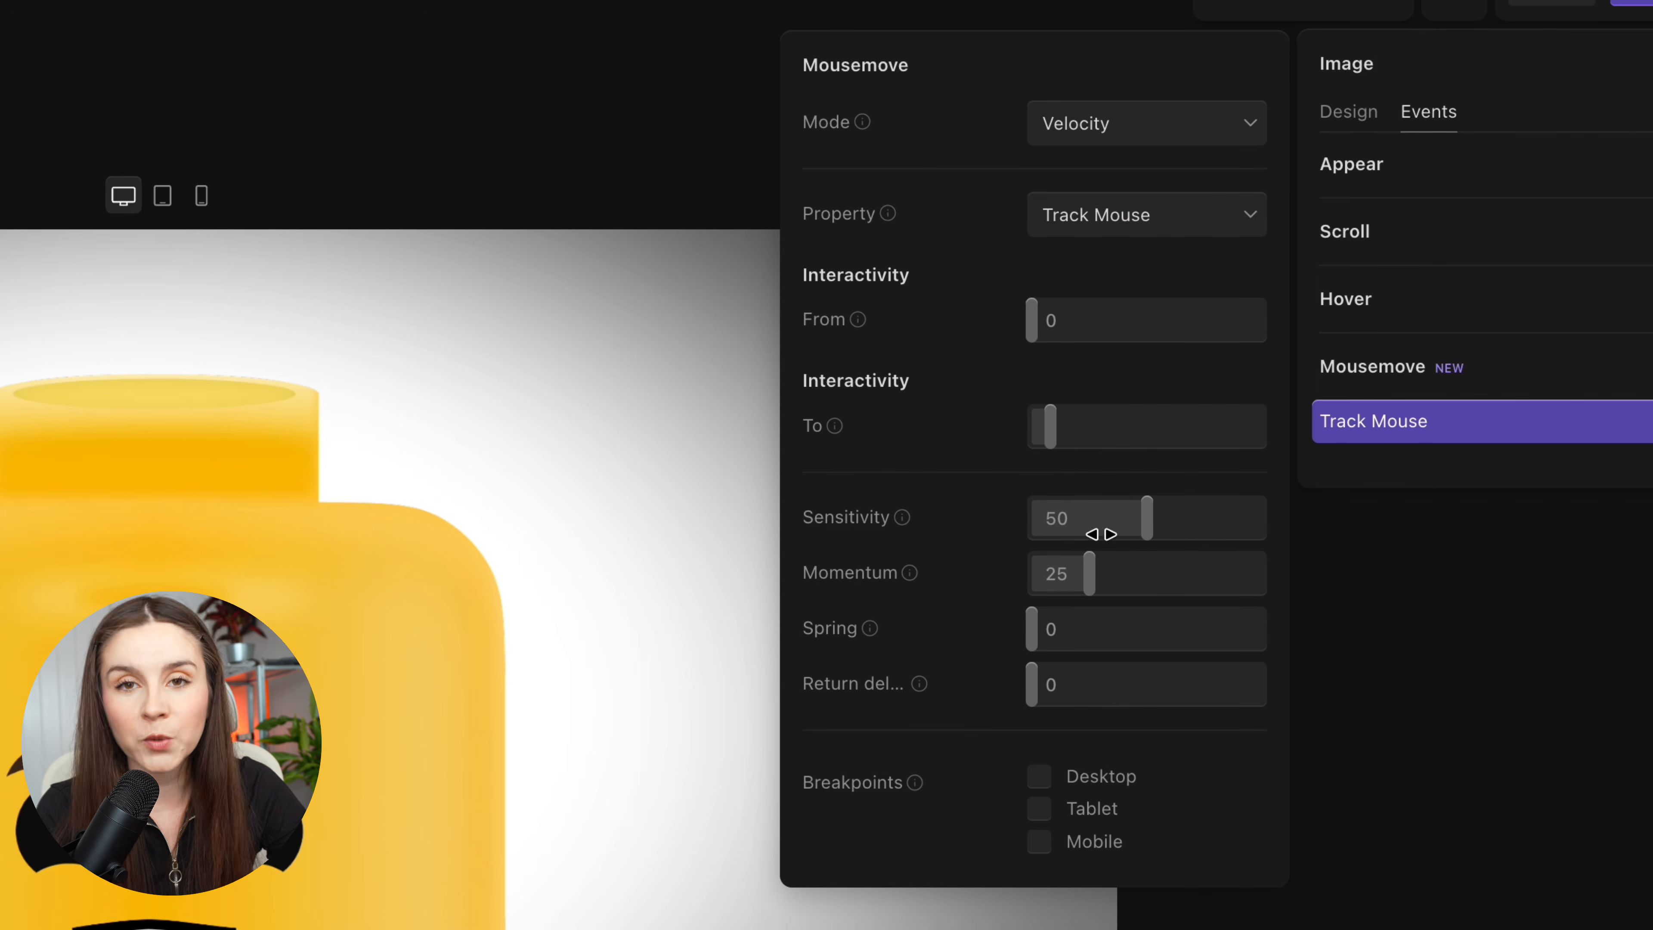
click(1101, 527)
click(721, 461)
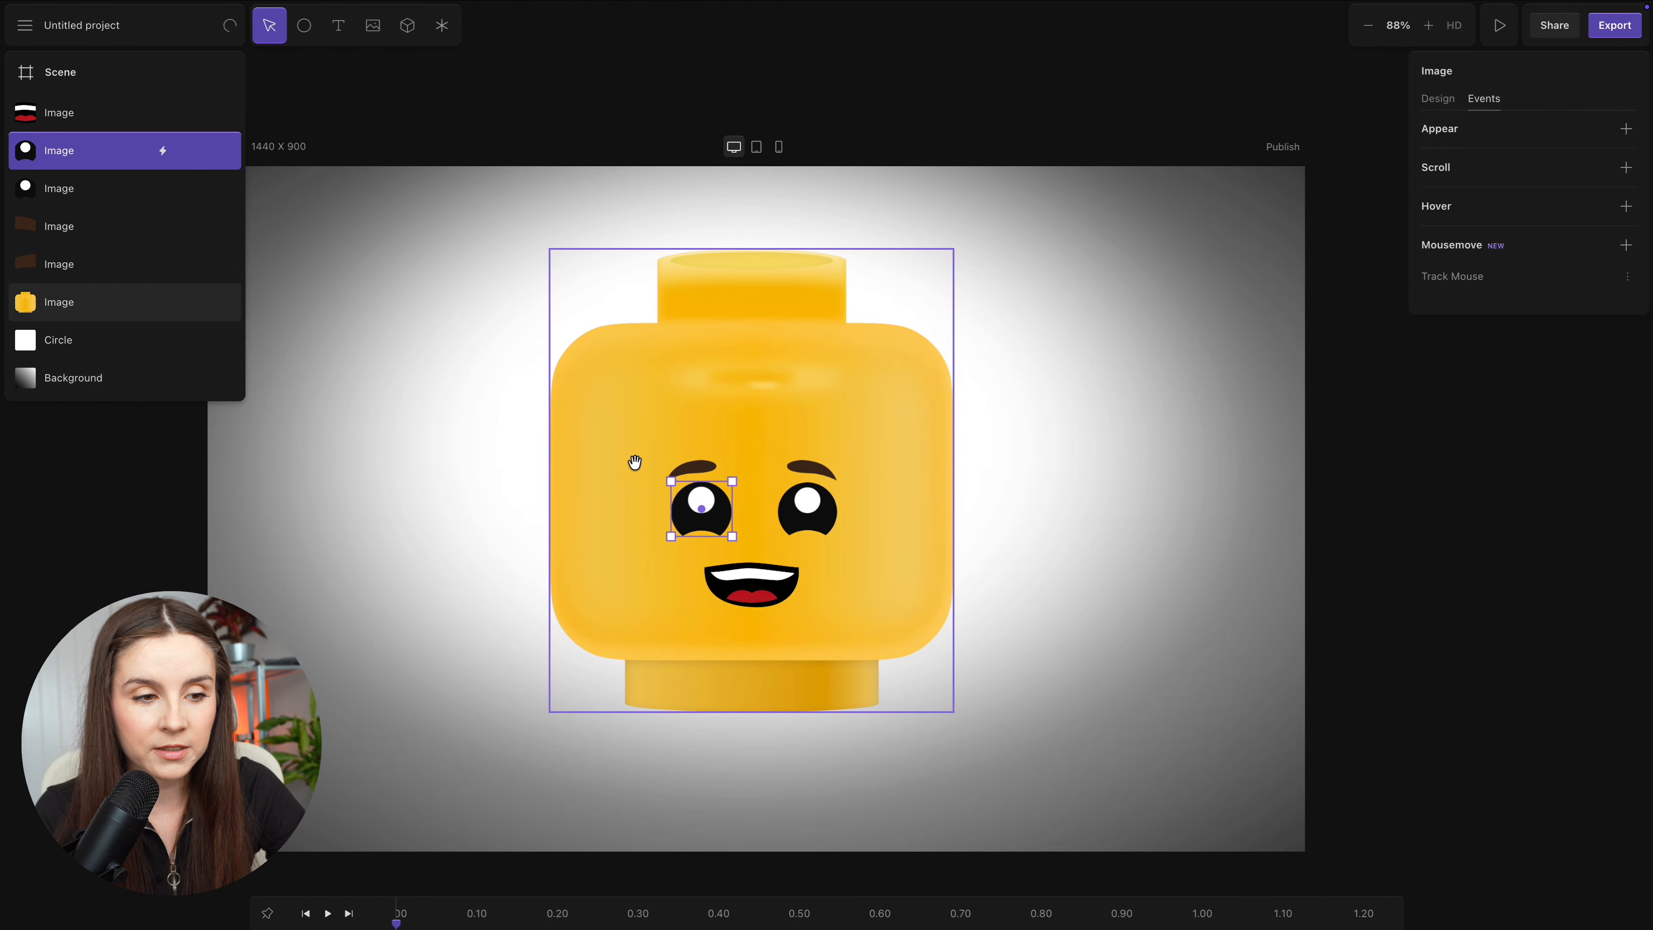
click(959, 555)
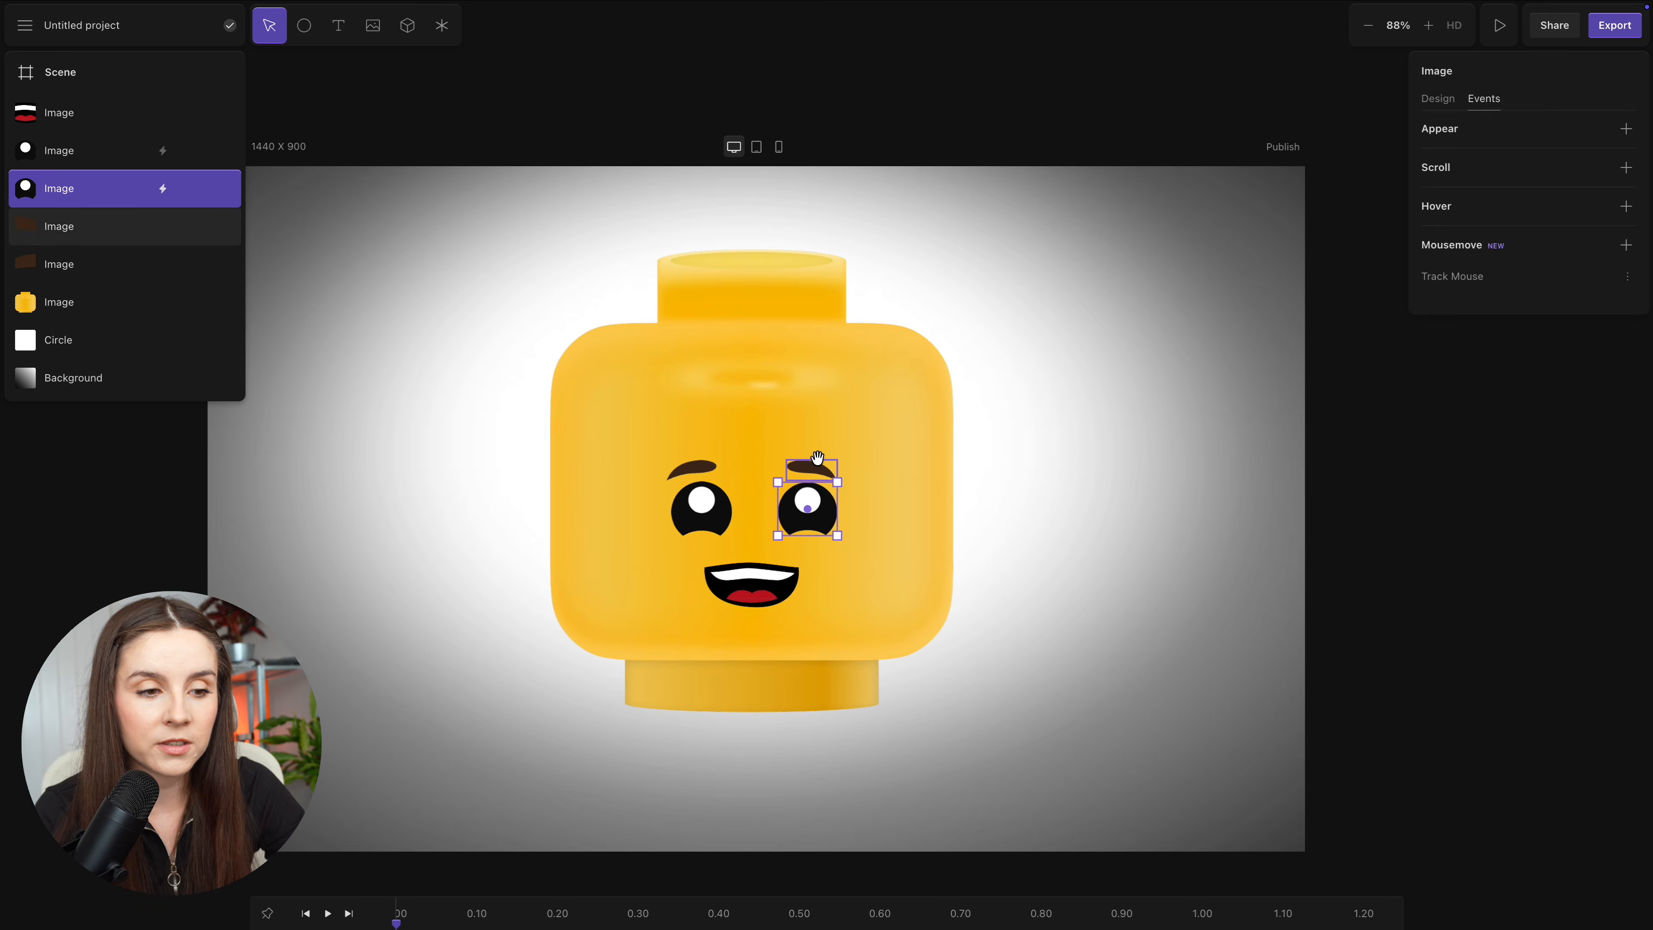
Add a Velocity-mode mousemove event with the Track Mouse property to the left eyebrow image.
click(98, 226)
shift+click(98, 264)
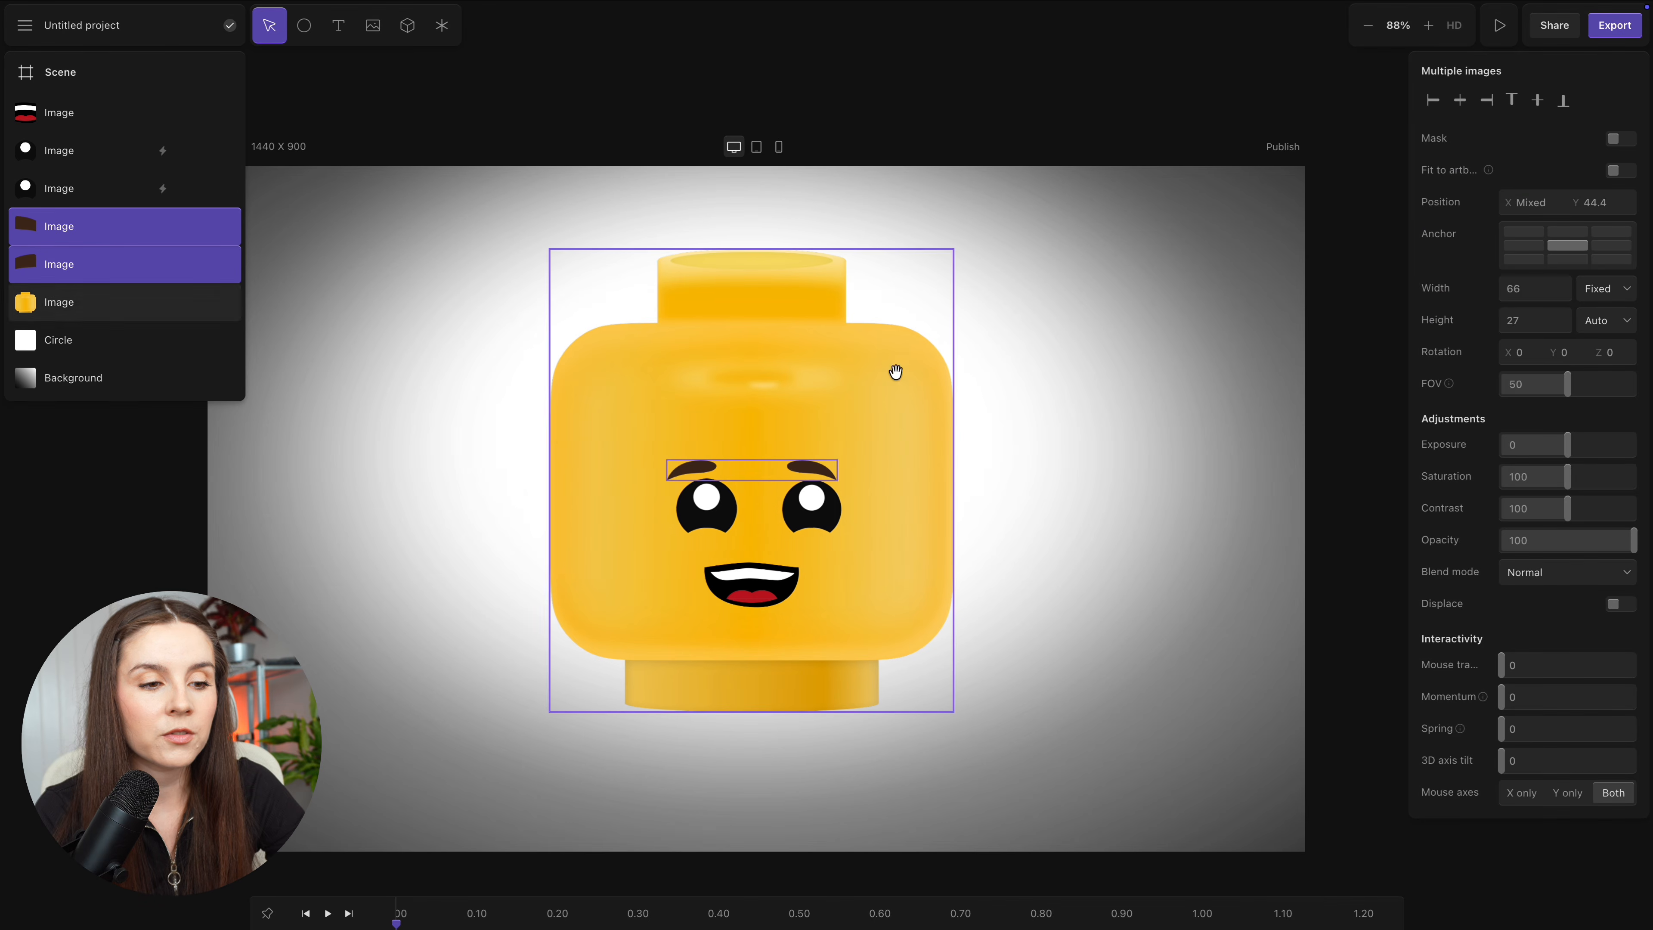
click(692, 469)
click(1483, 98)
click(1626, 245)
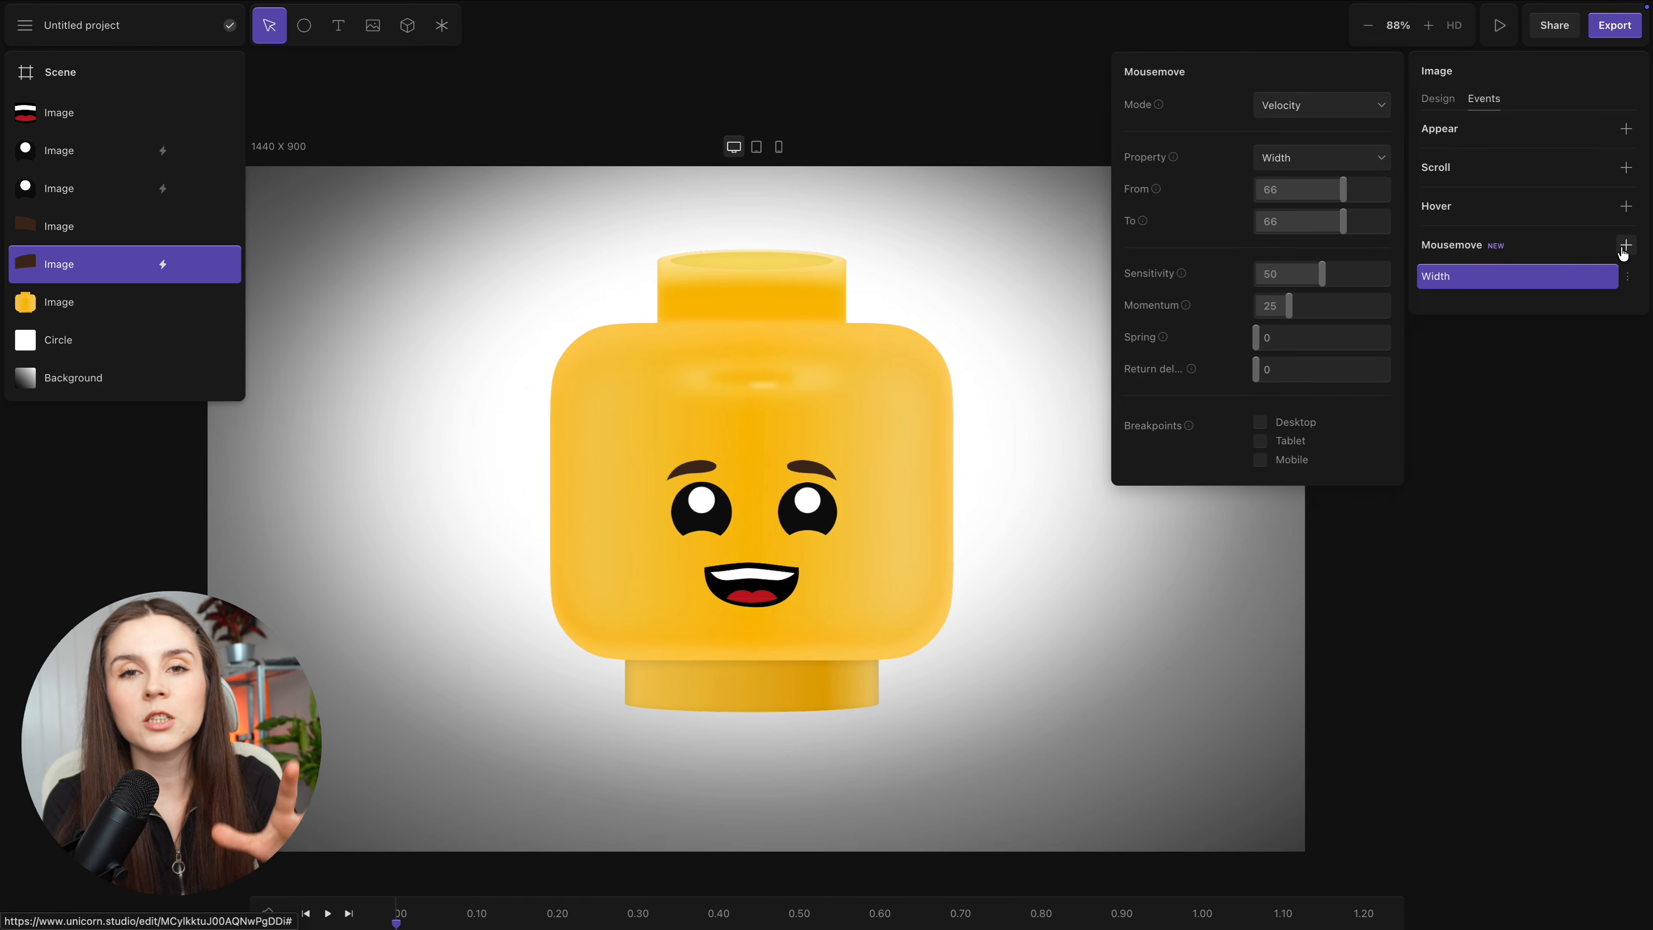
click(1301, 157)
click(1300, 388)
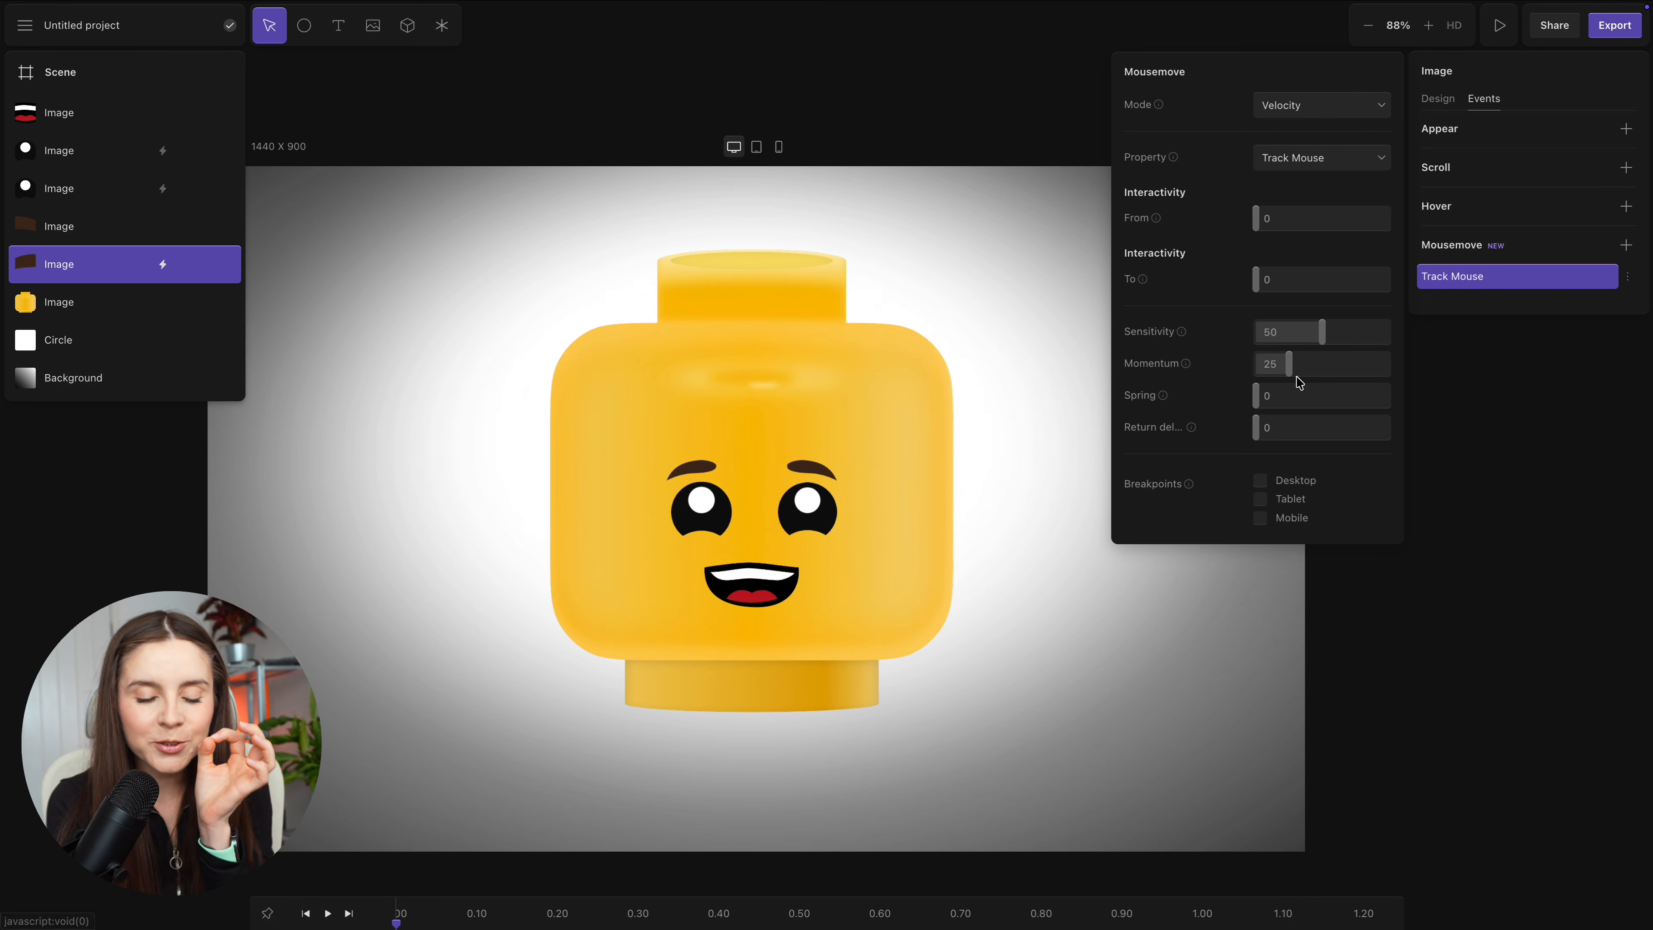
Add a mousemove event with the Track Mouse property to the right eyebrow image.
click(810, 467)
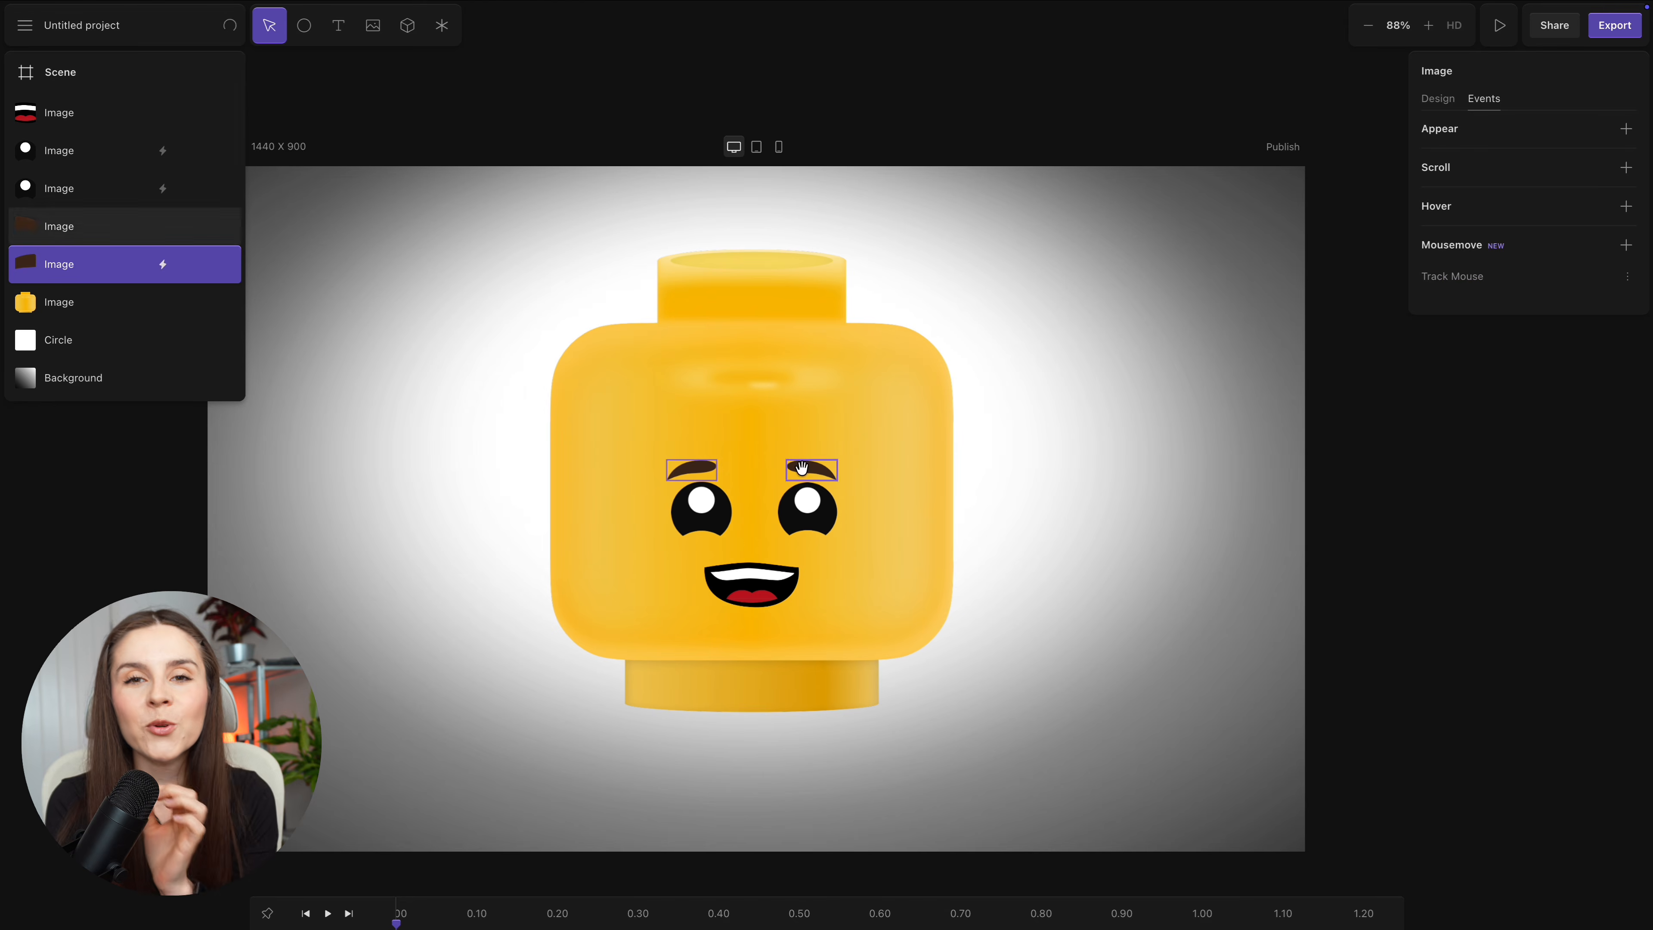
click(1625, 245)
click(1301, 157)
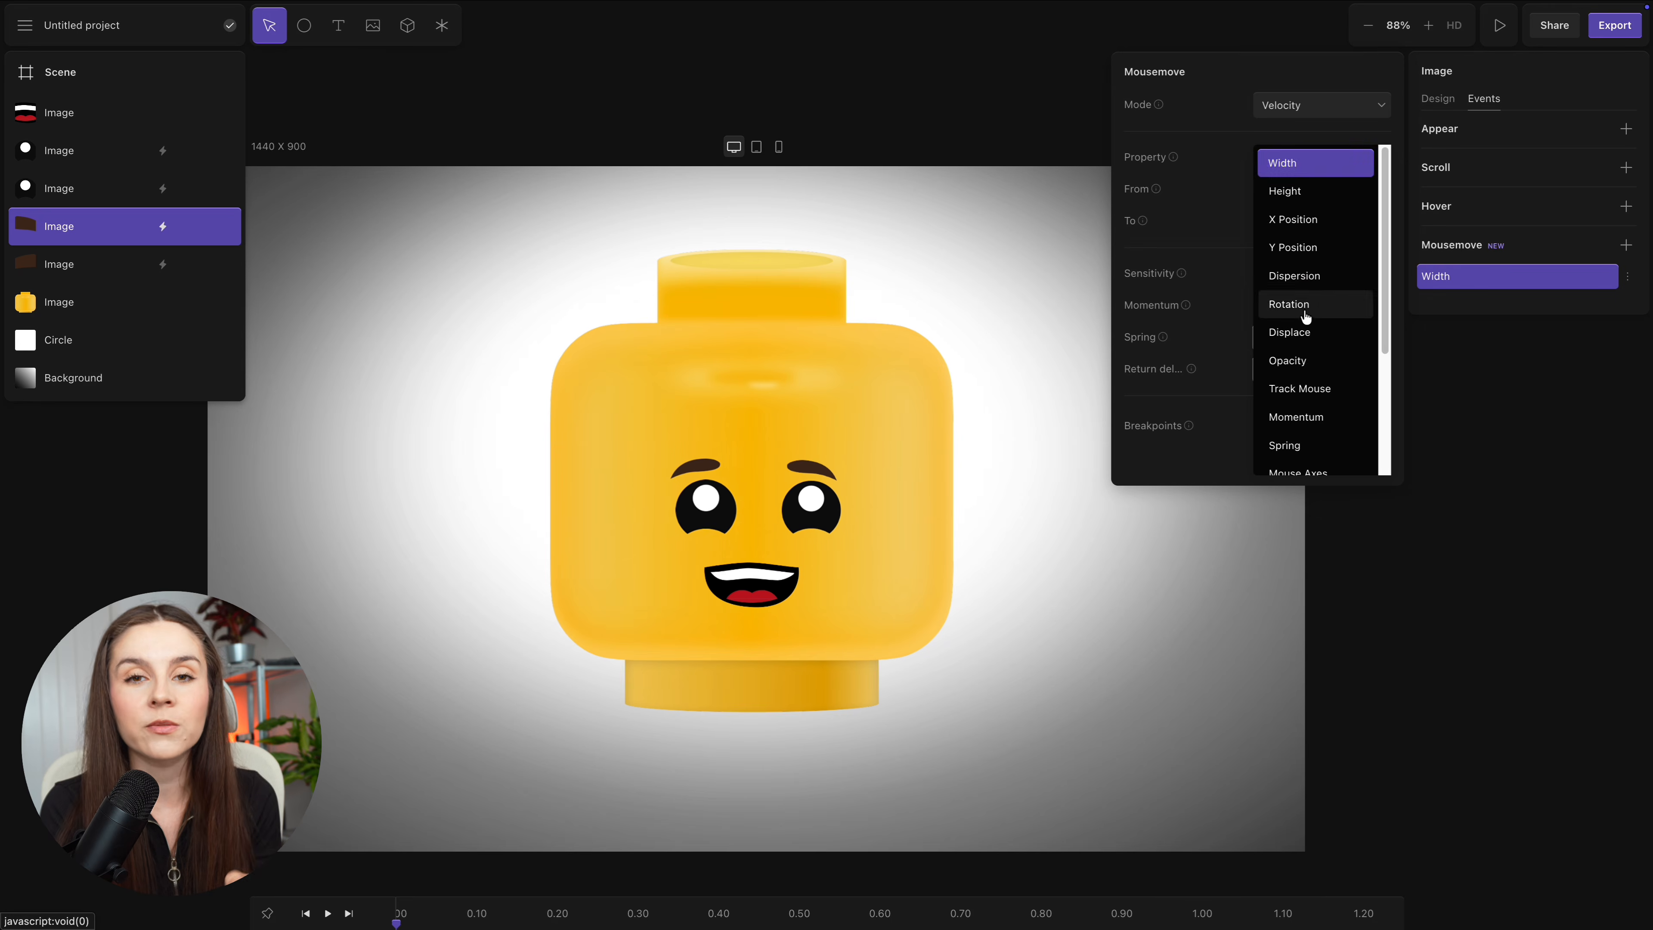
click(1299, 385)
key(Escape)
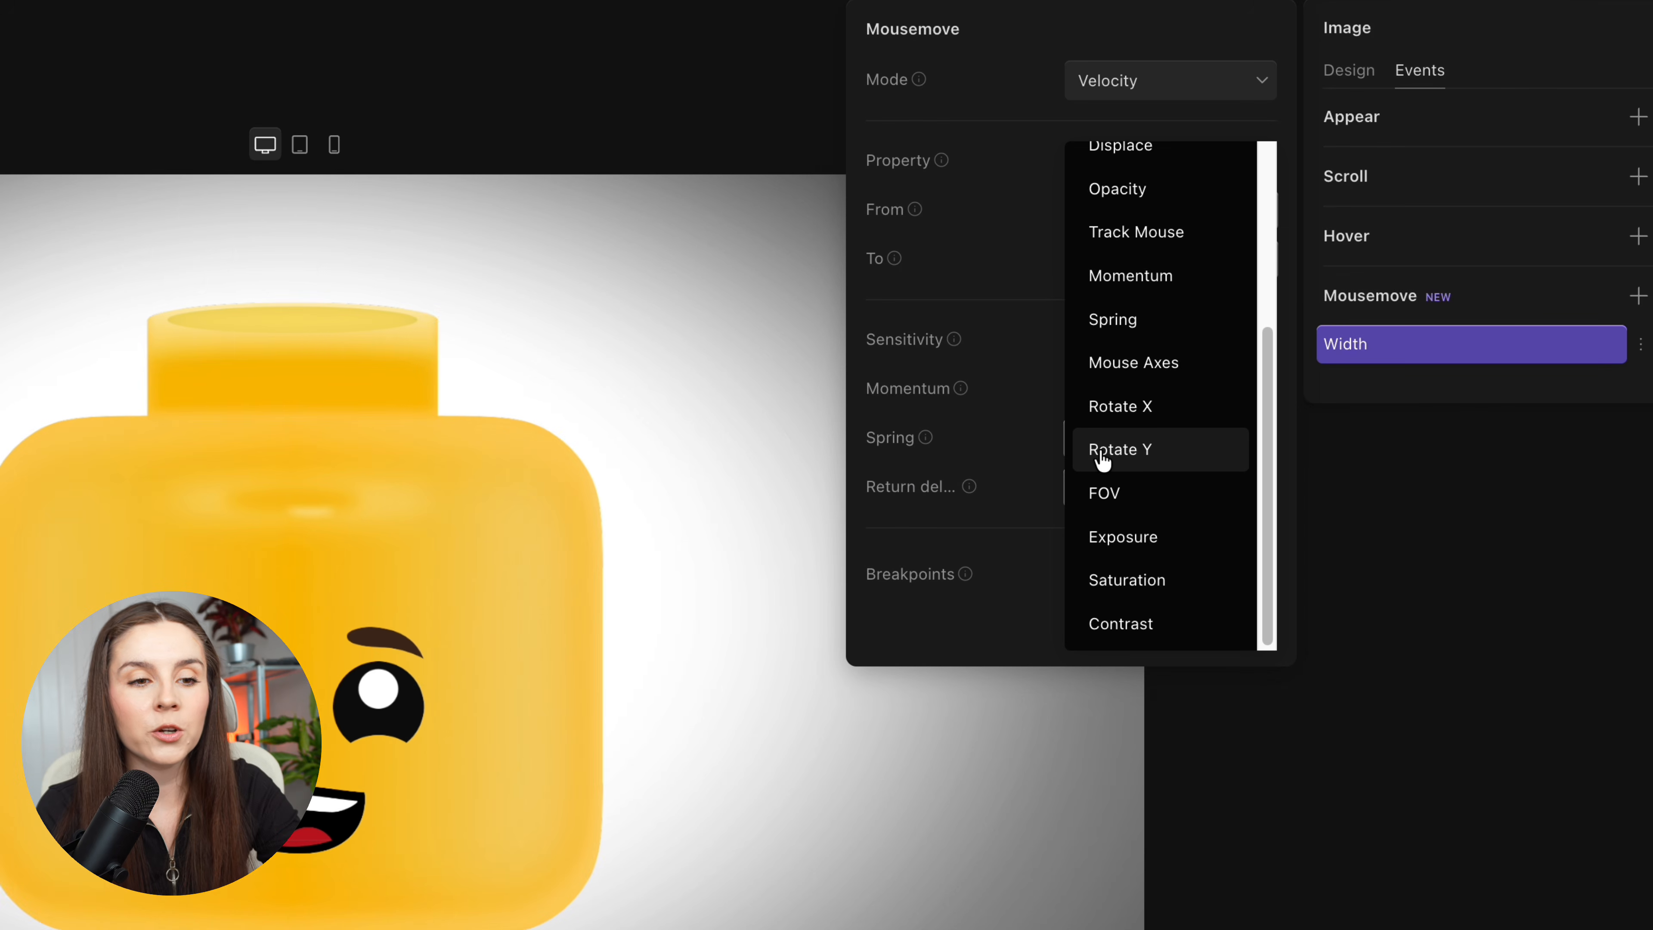
Set the head's mousemove event to the Rotate Y property with a To value of 9.
click(1101, 461)
mouse_move(1069, 259)
mouse_down()
mouse_move(1101, 260)
mouse_move(1084, 259)
mouse_up()
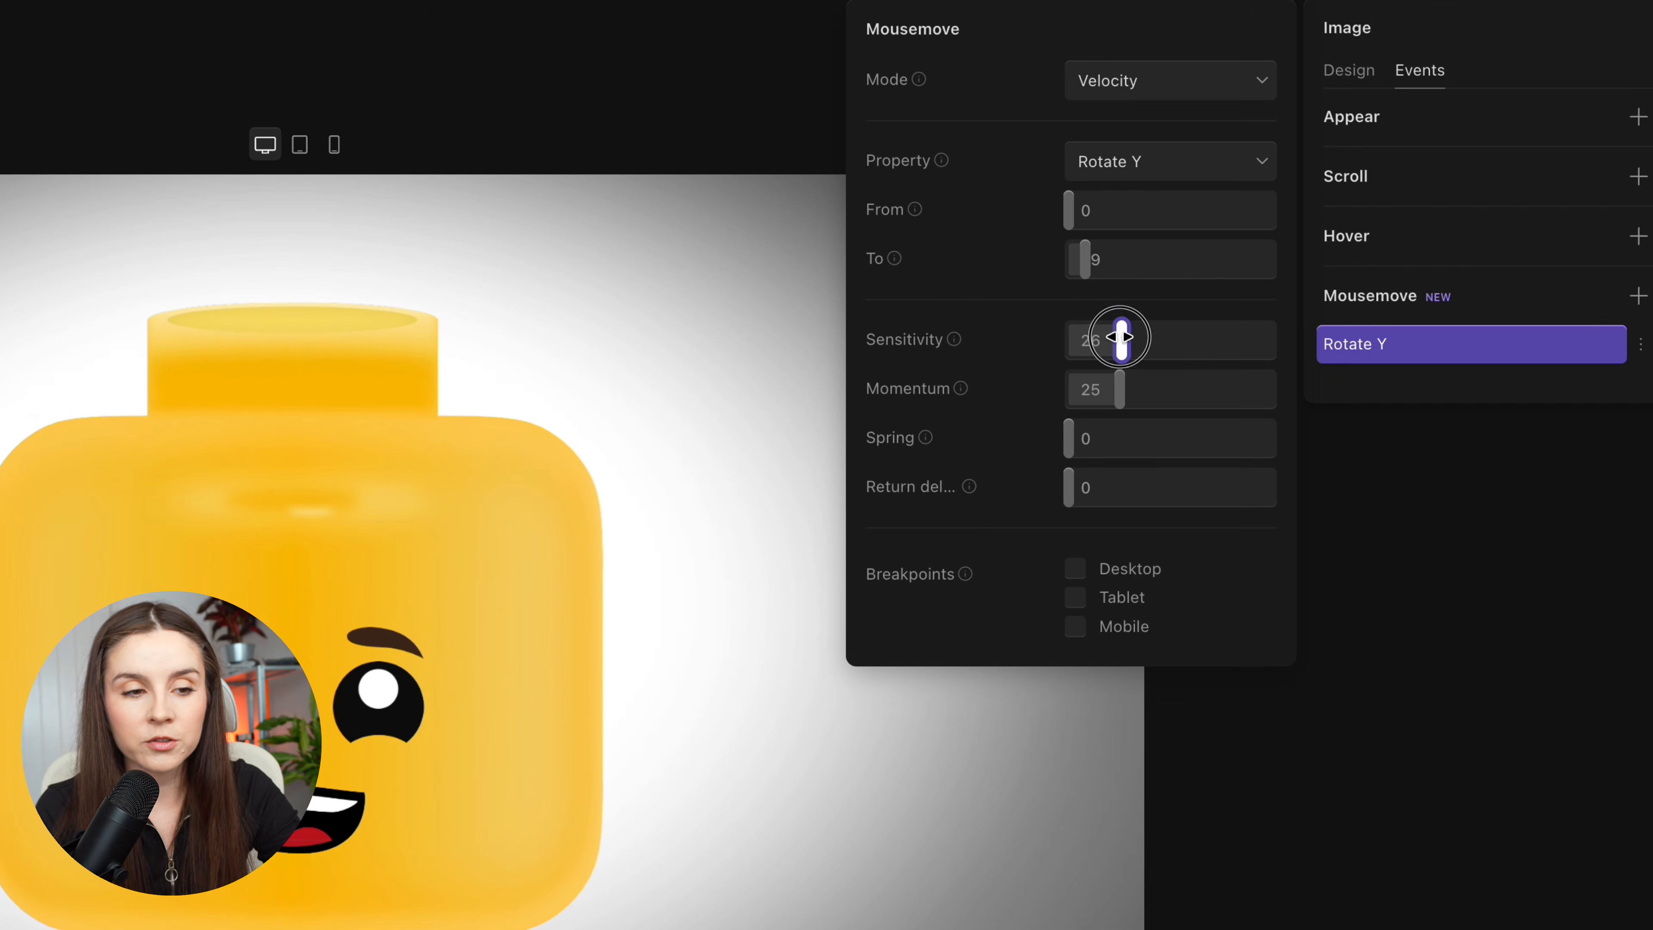